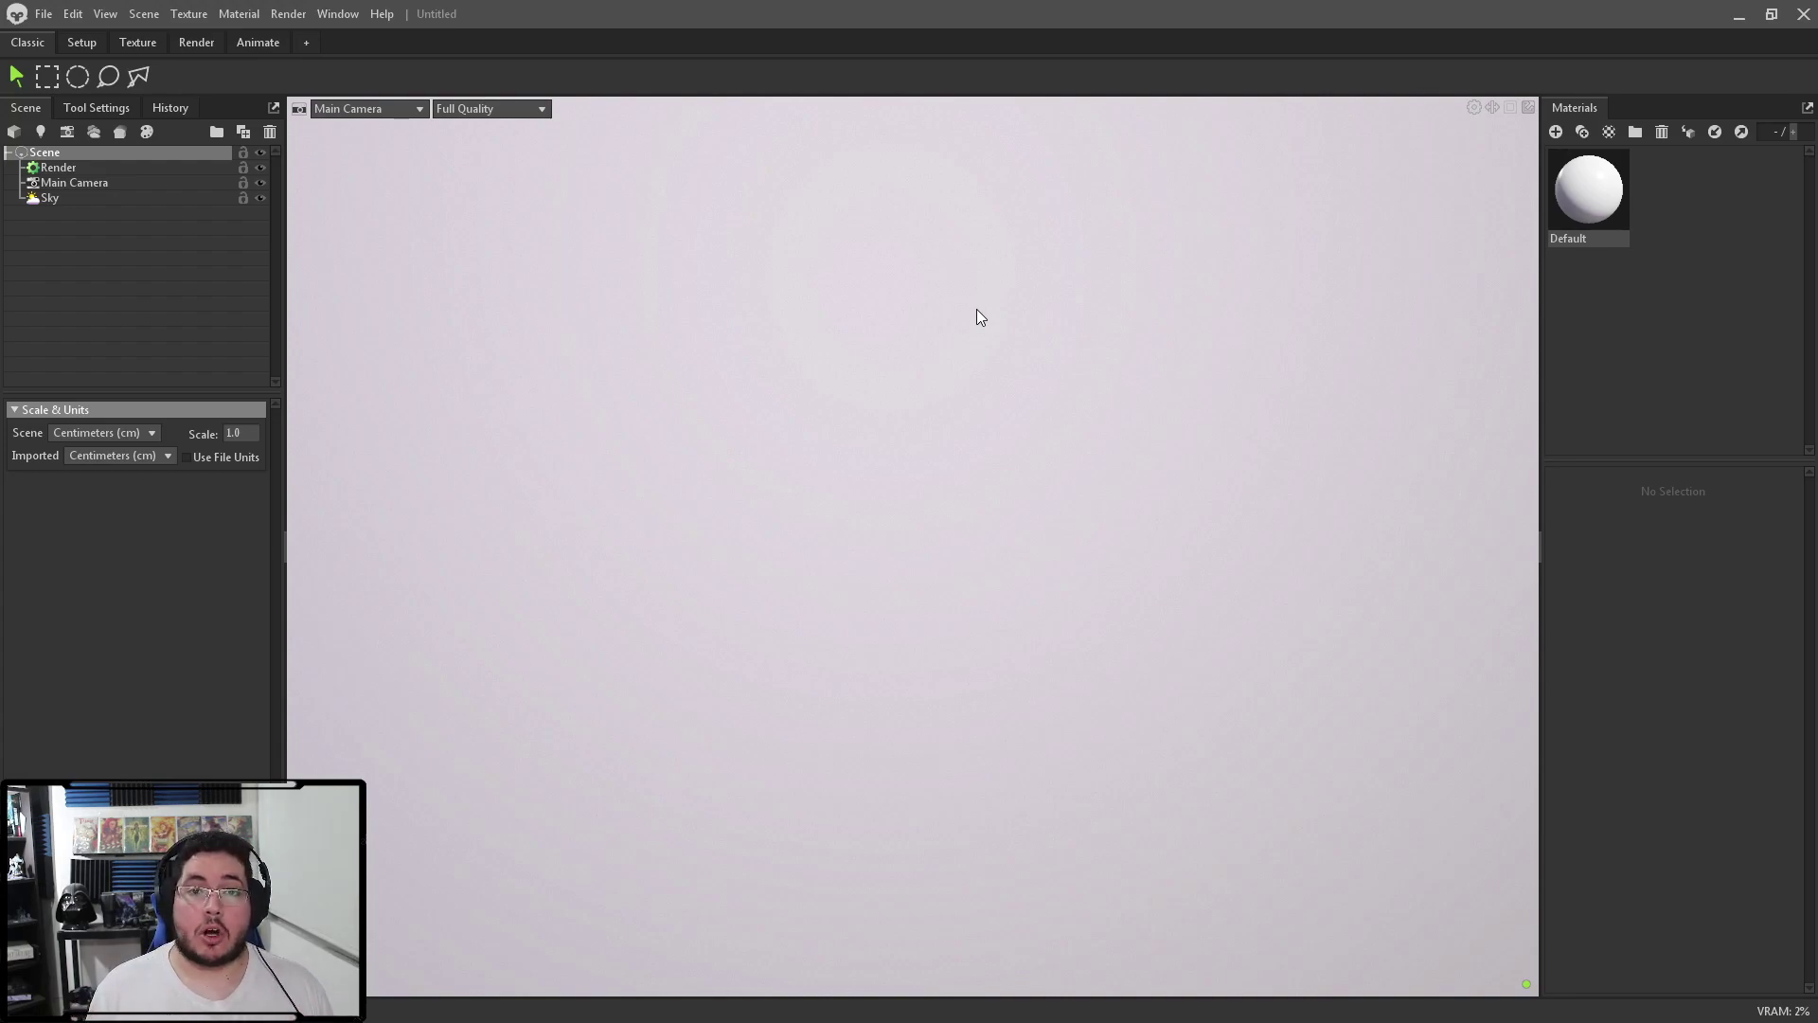
Open RobotArm_Scene from ProyectosCritical > 2021 > Nextut_Marmoset4 > assets > RobotArm in File Explorer
key(super)
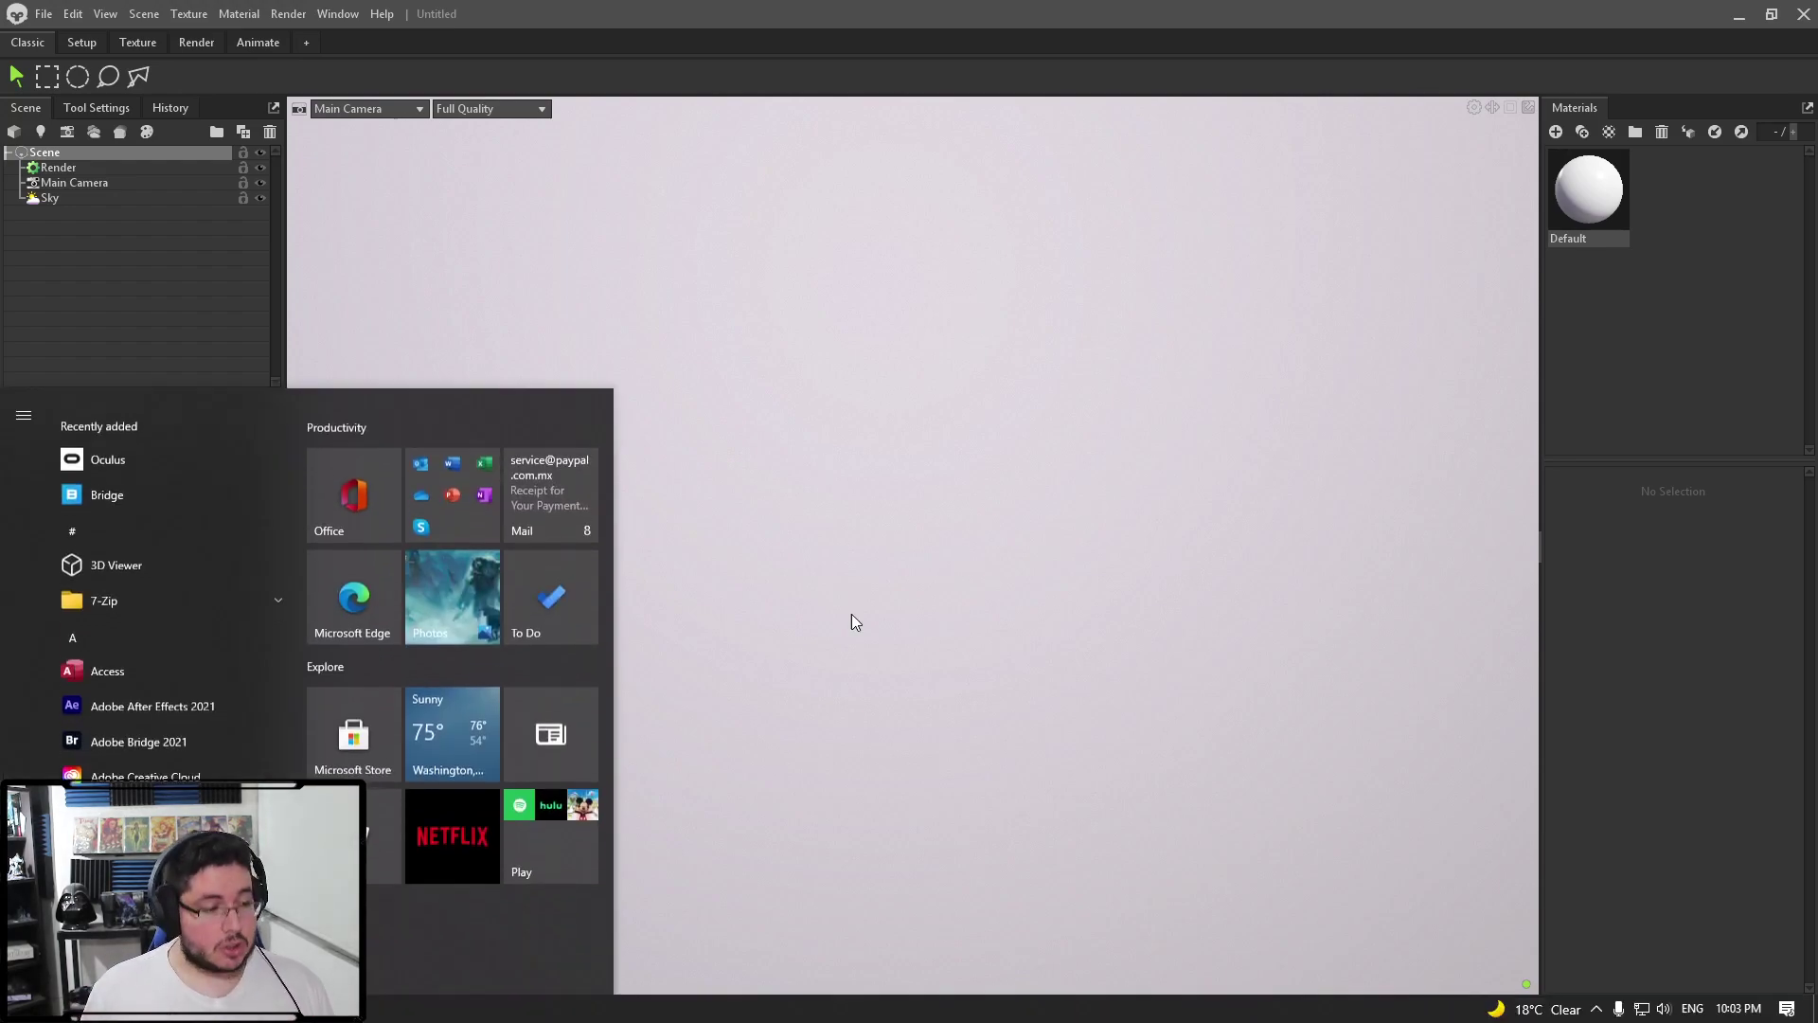
key(super+e)
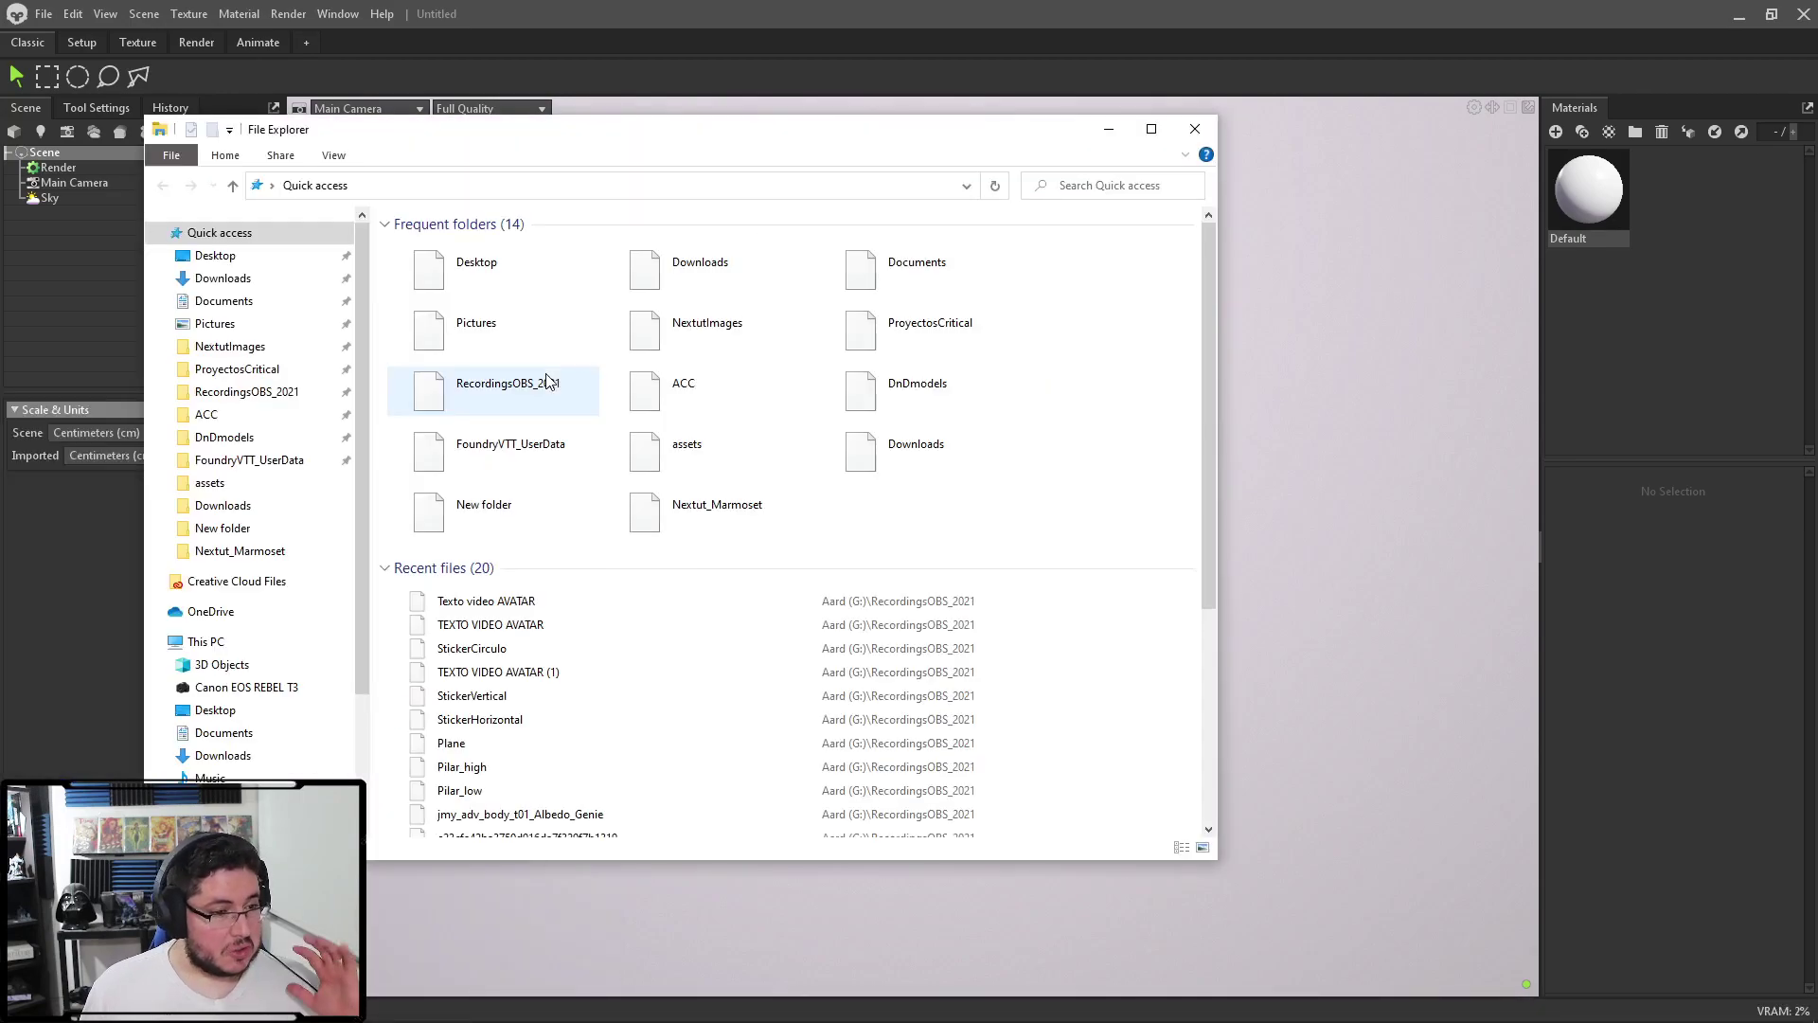
click(242, 369)
double_click(469, 265)
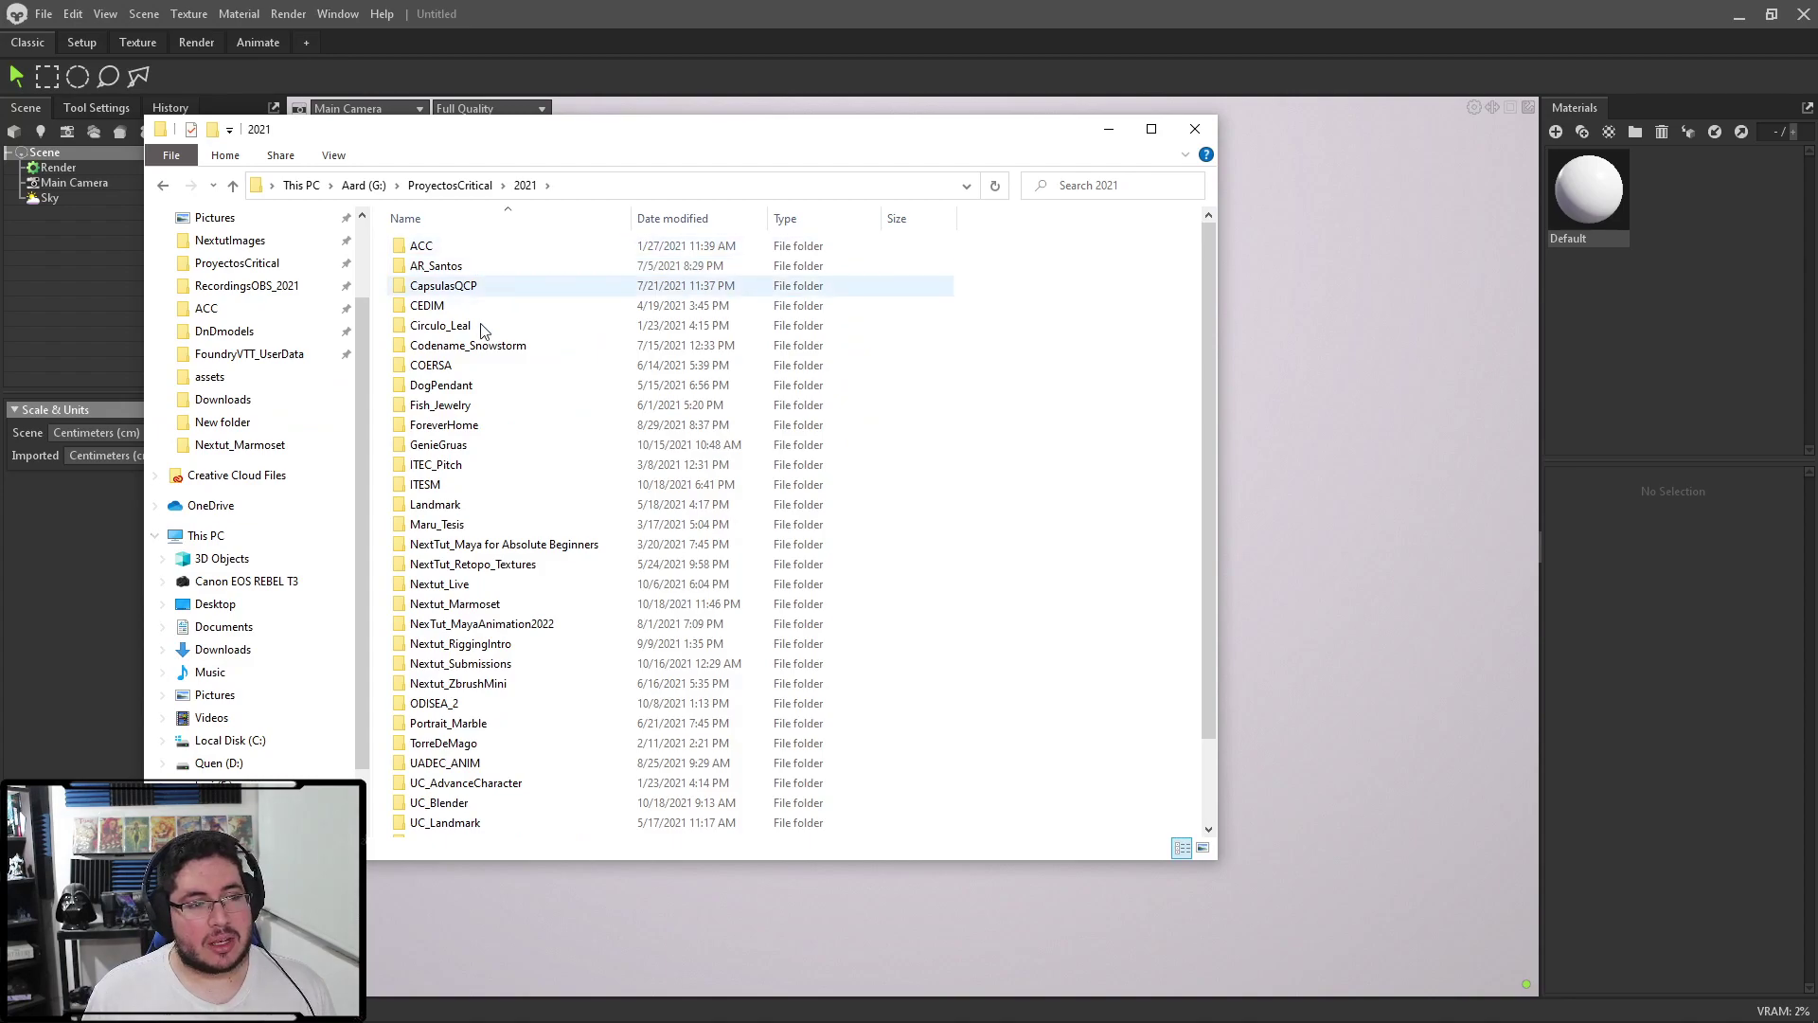
double_click(483, 606)
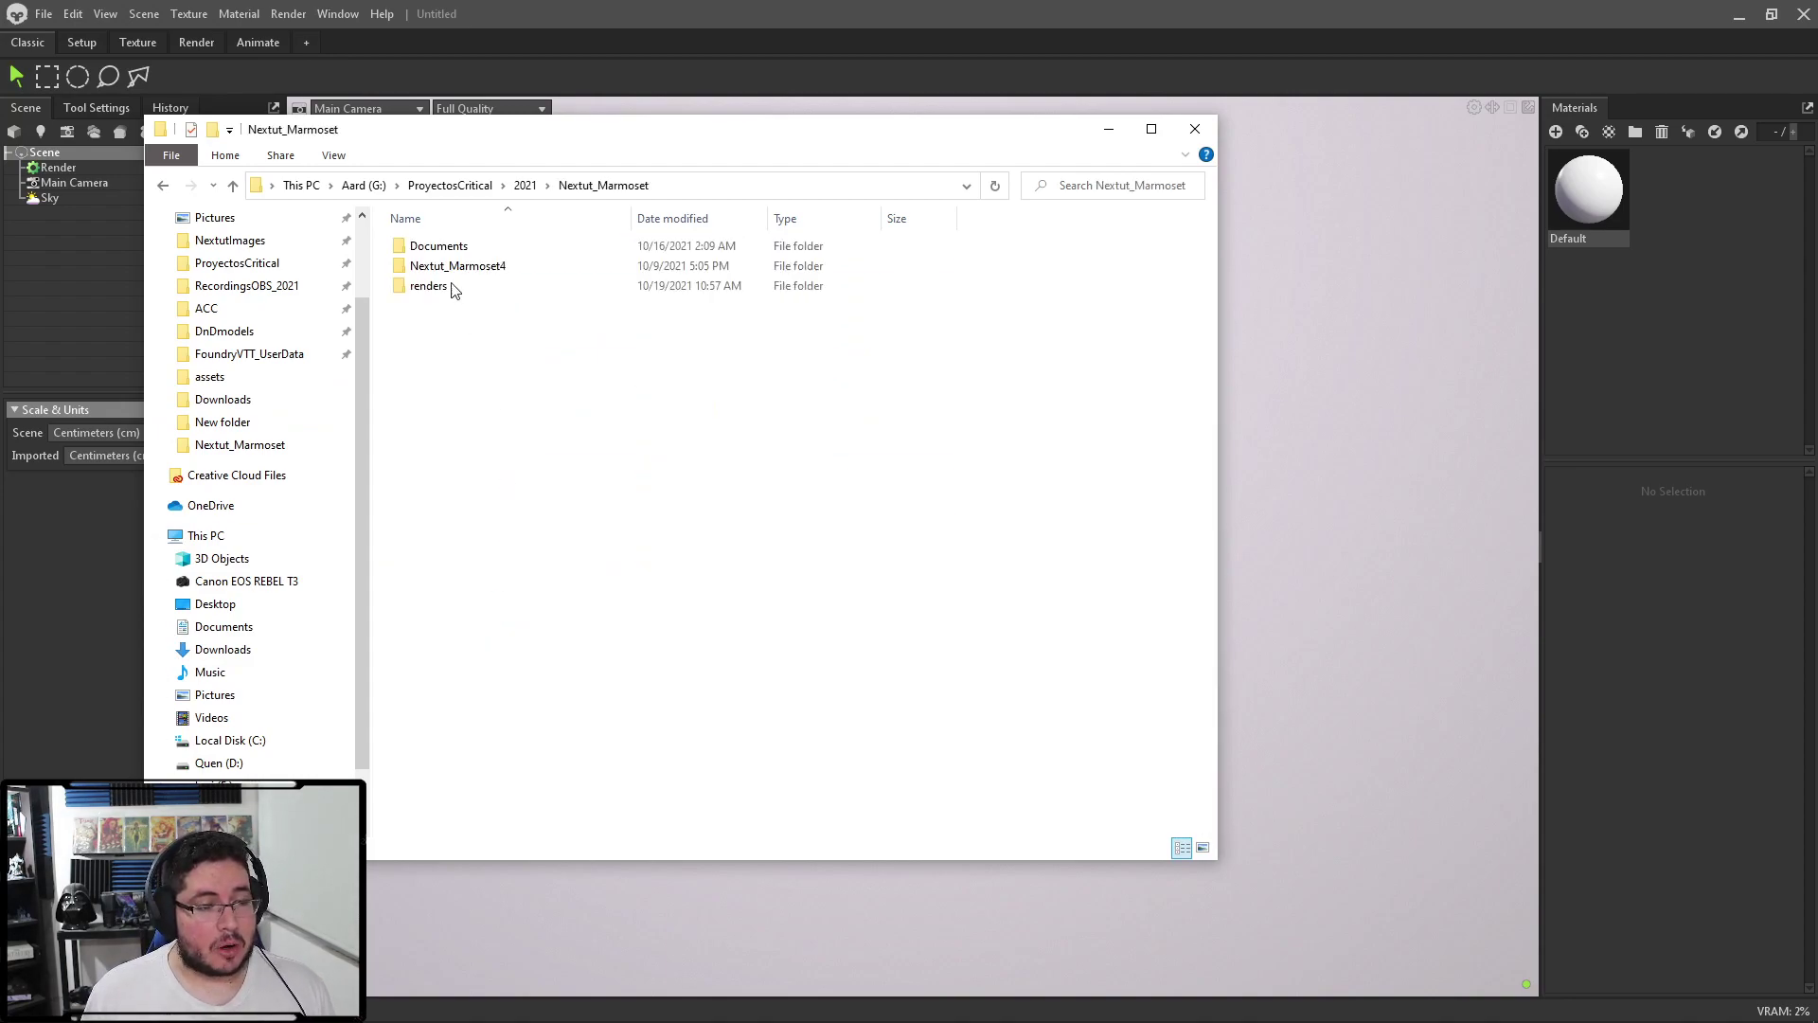
double_click(451, 265)
double_click(479, 248)
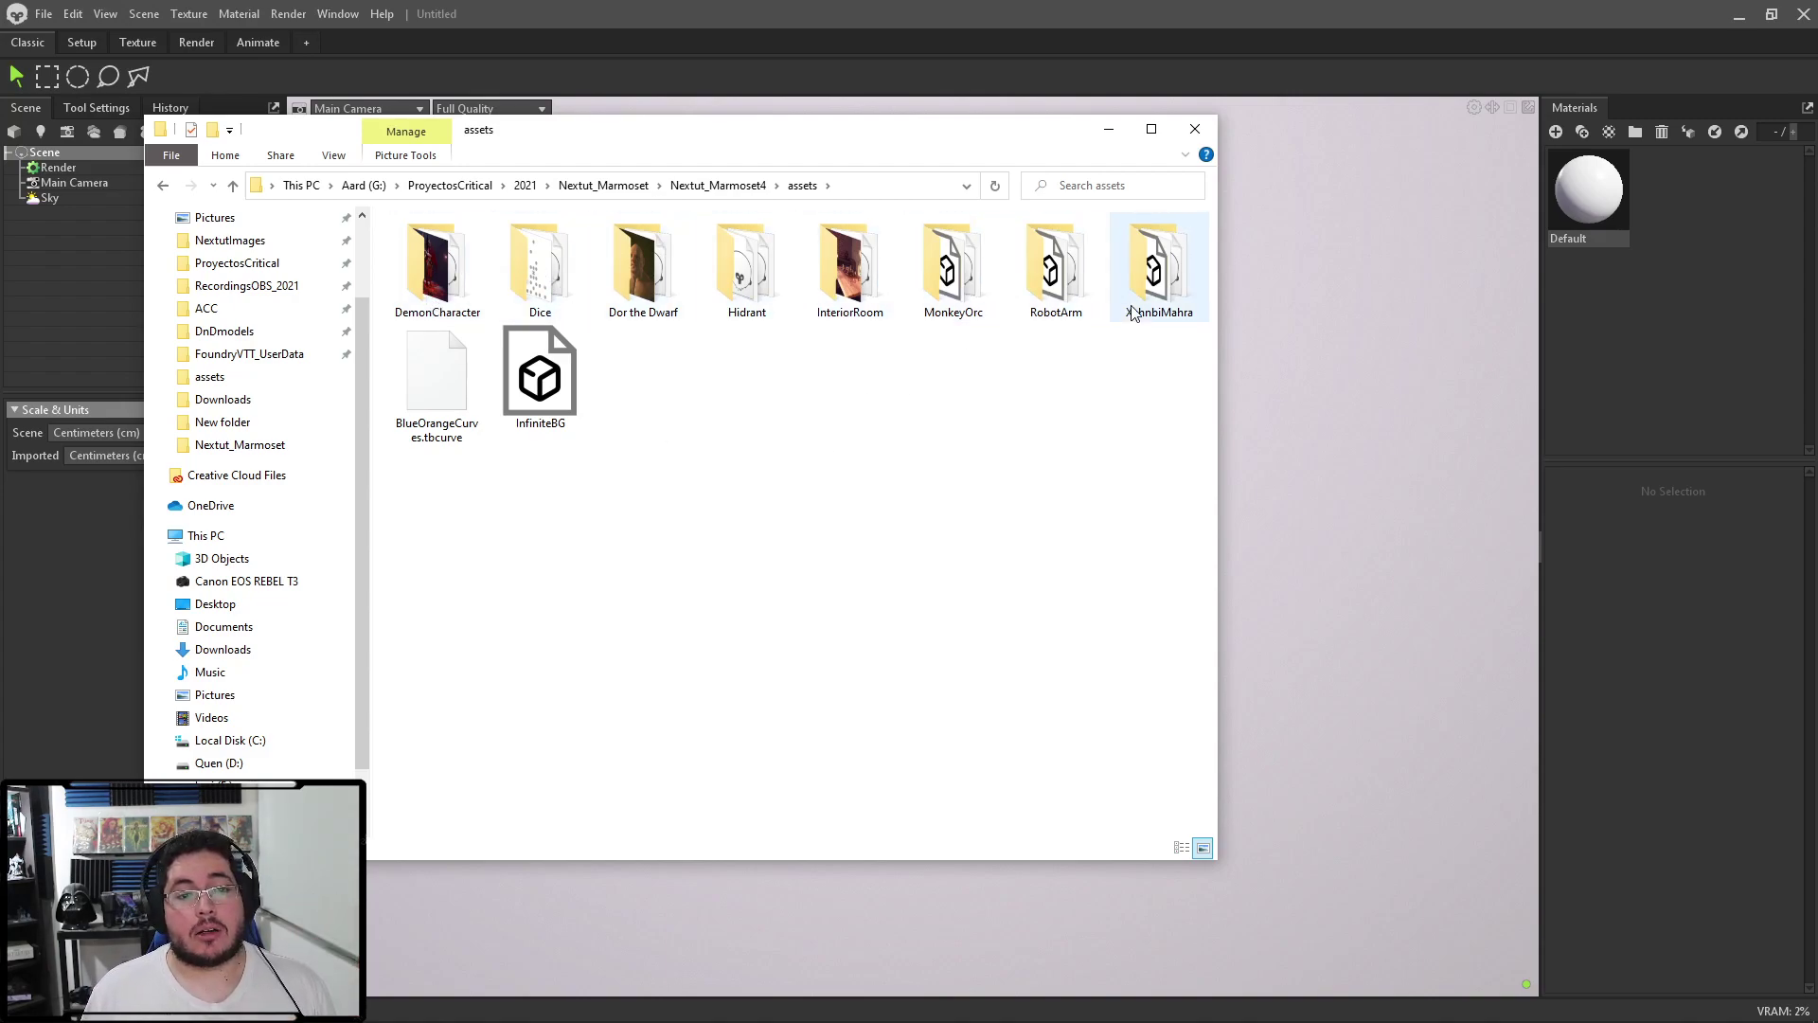
double_click(1025, 263)
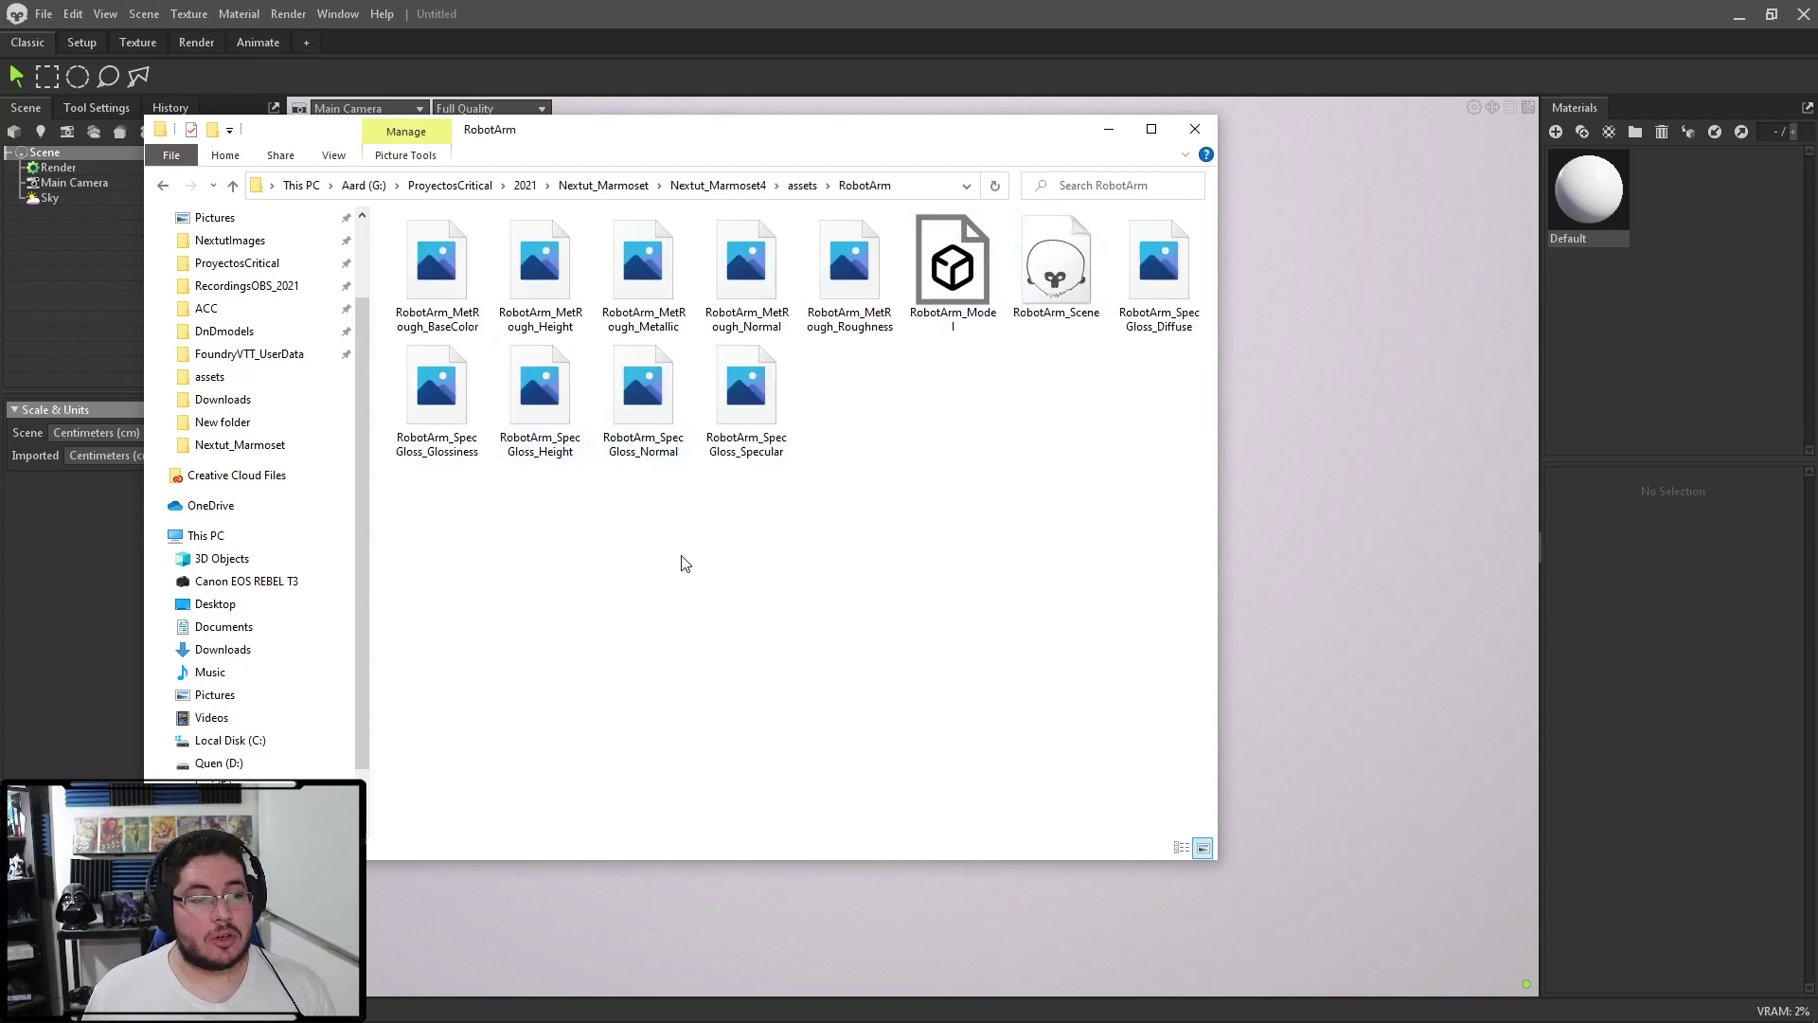
double_click(1053, 274)
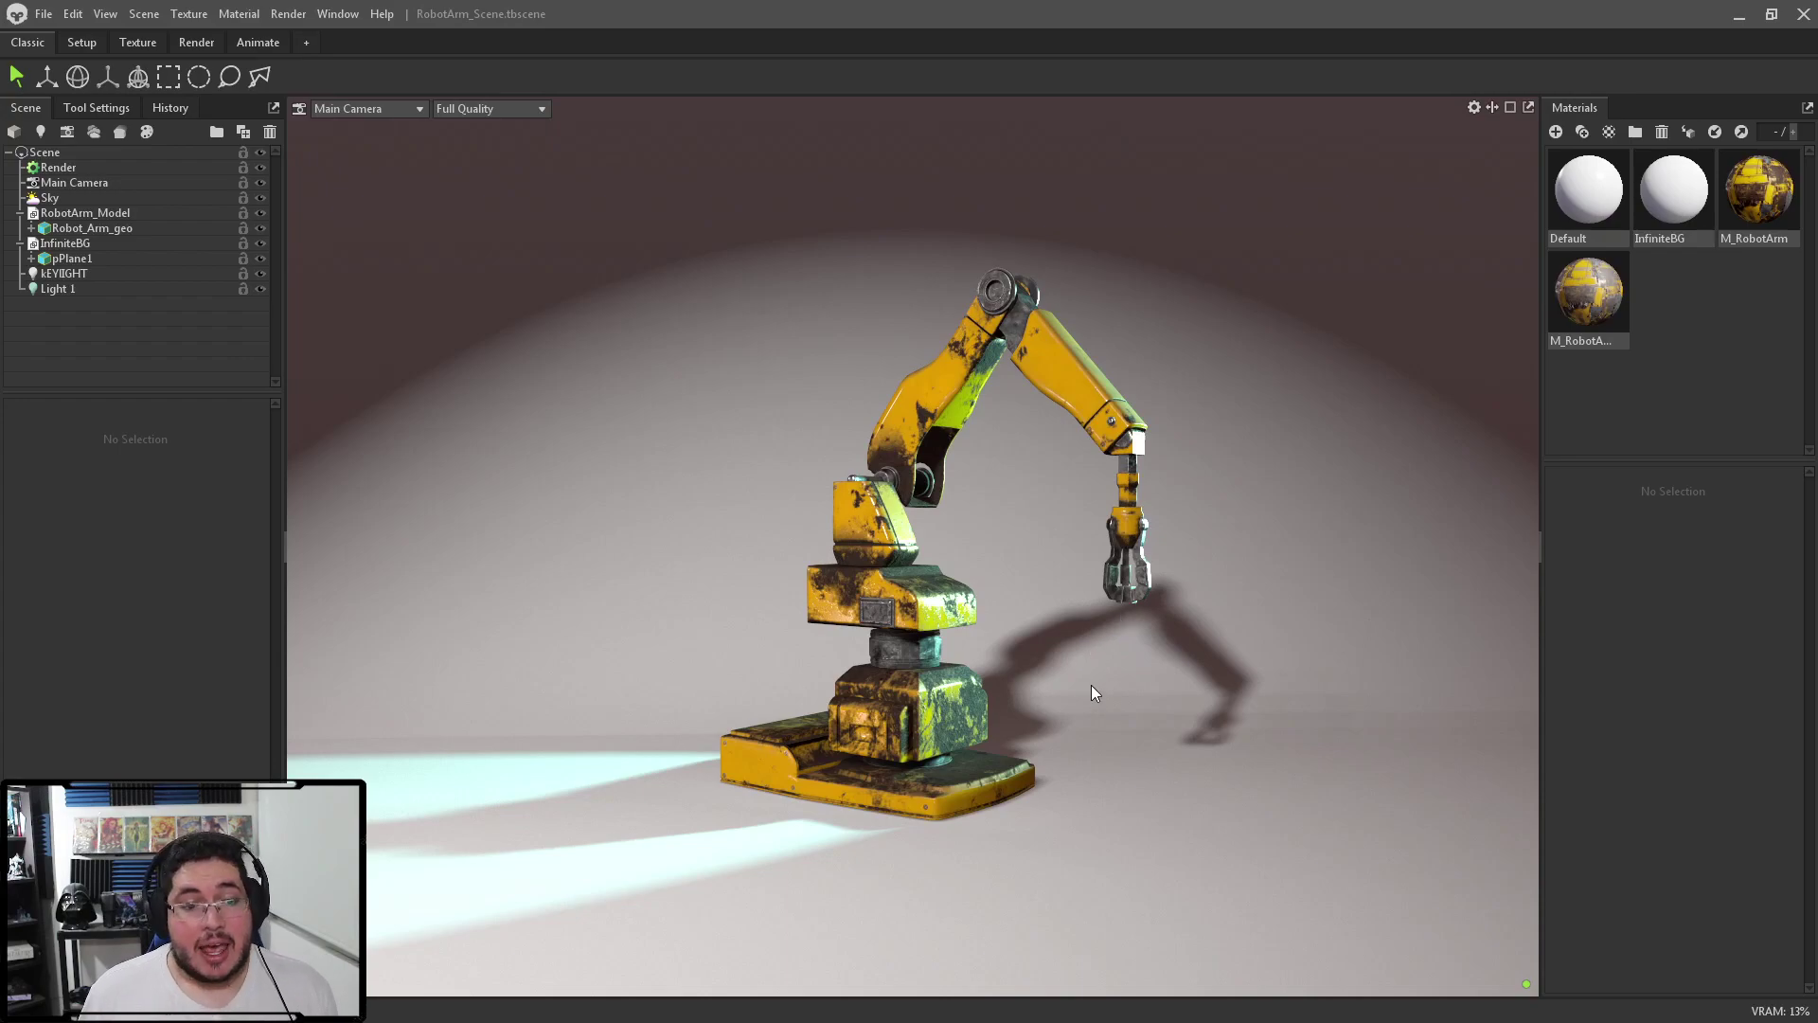
Orbit around the robot arm and rotate the sky lighting to shift its shadows
drag(1000, 682, 741, 642)
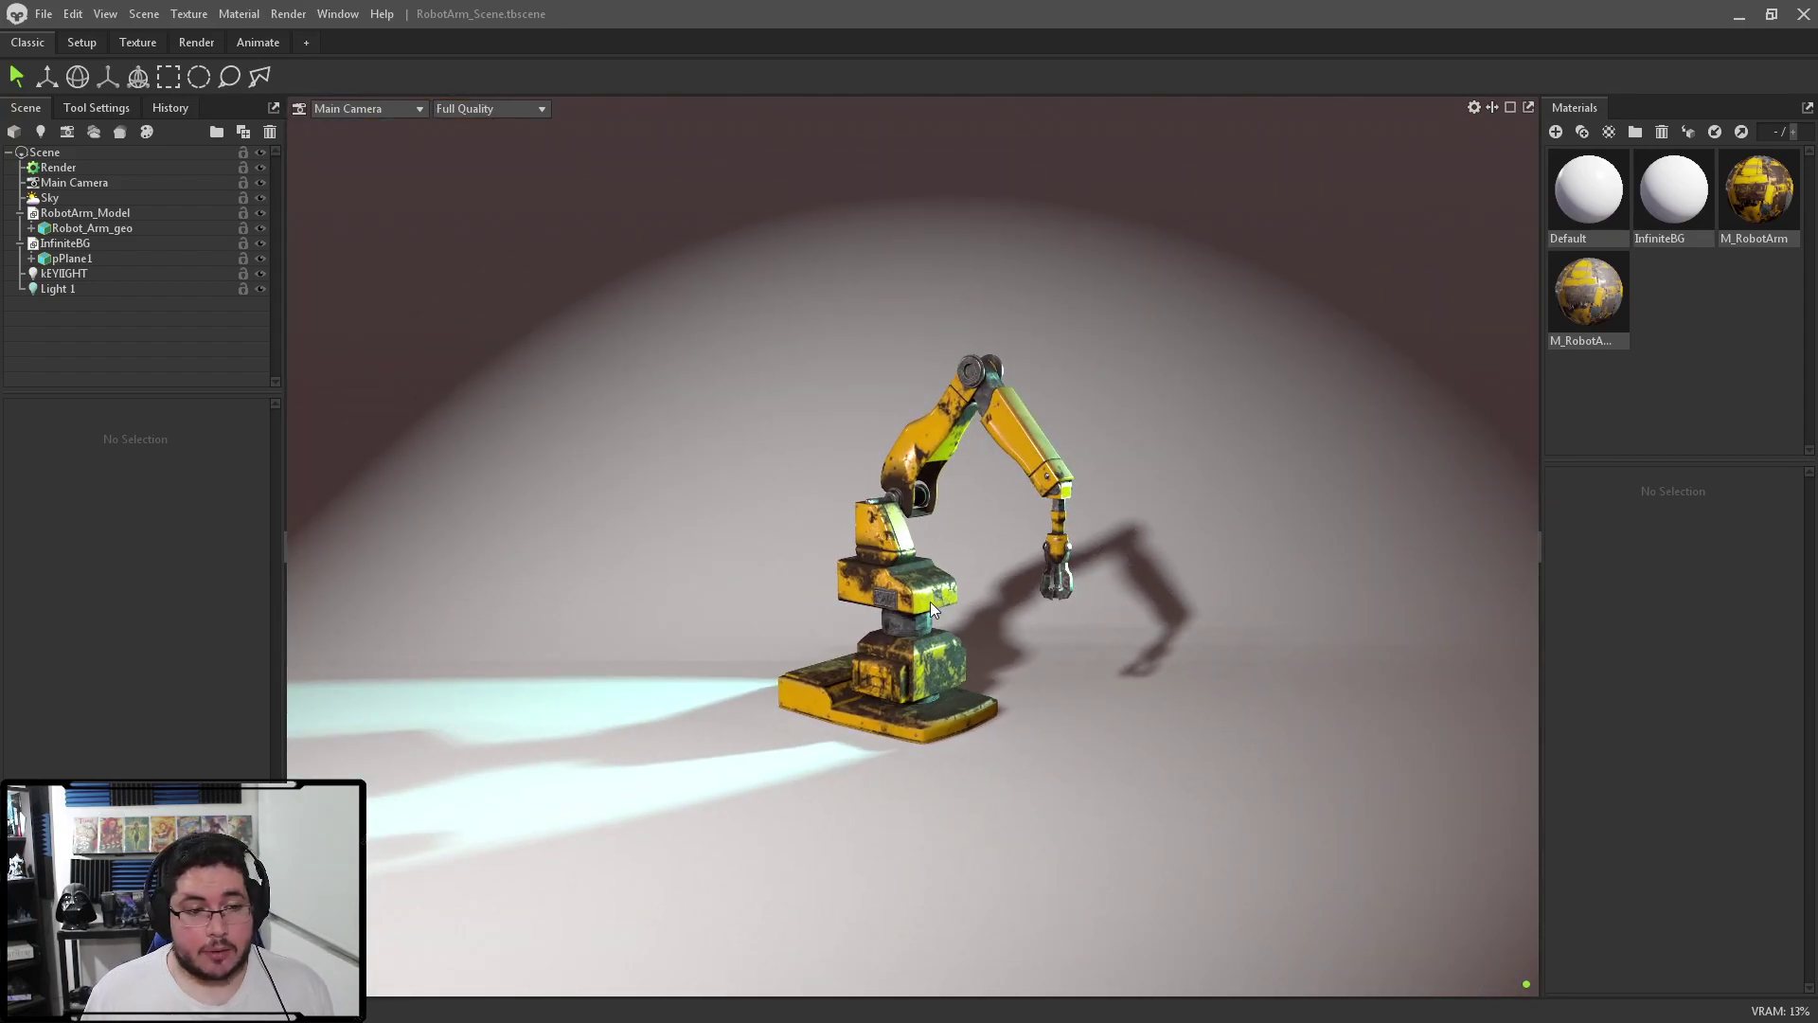
drag(930, 600, 915, 514)
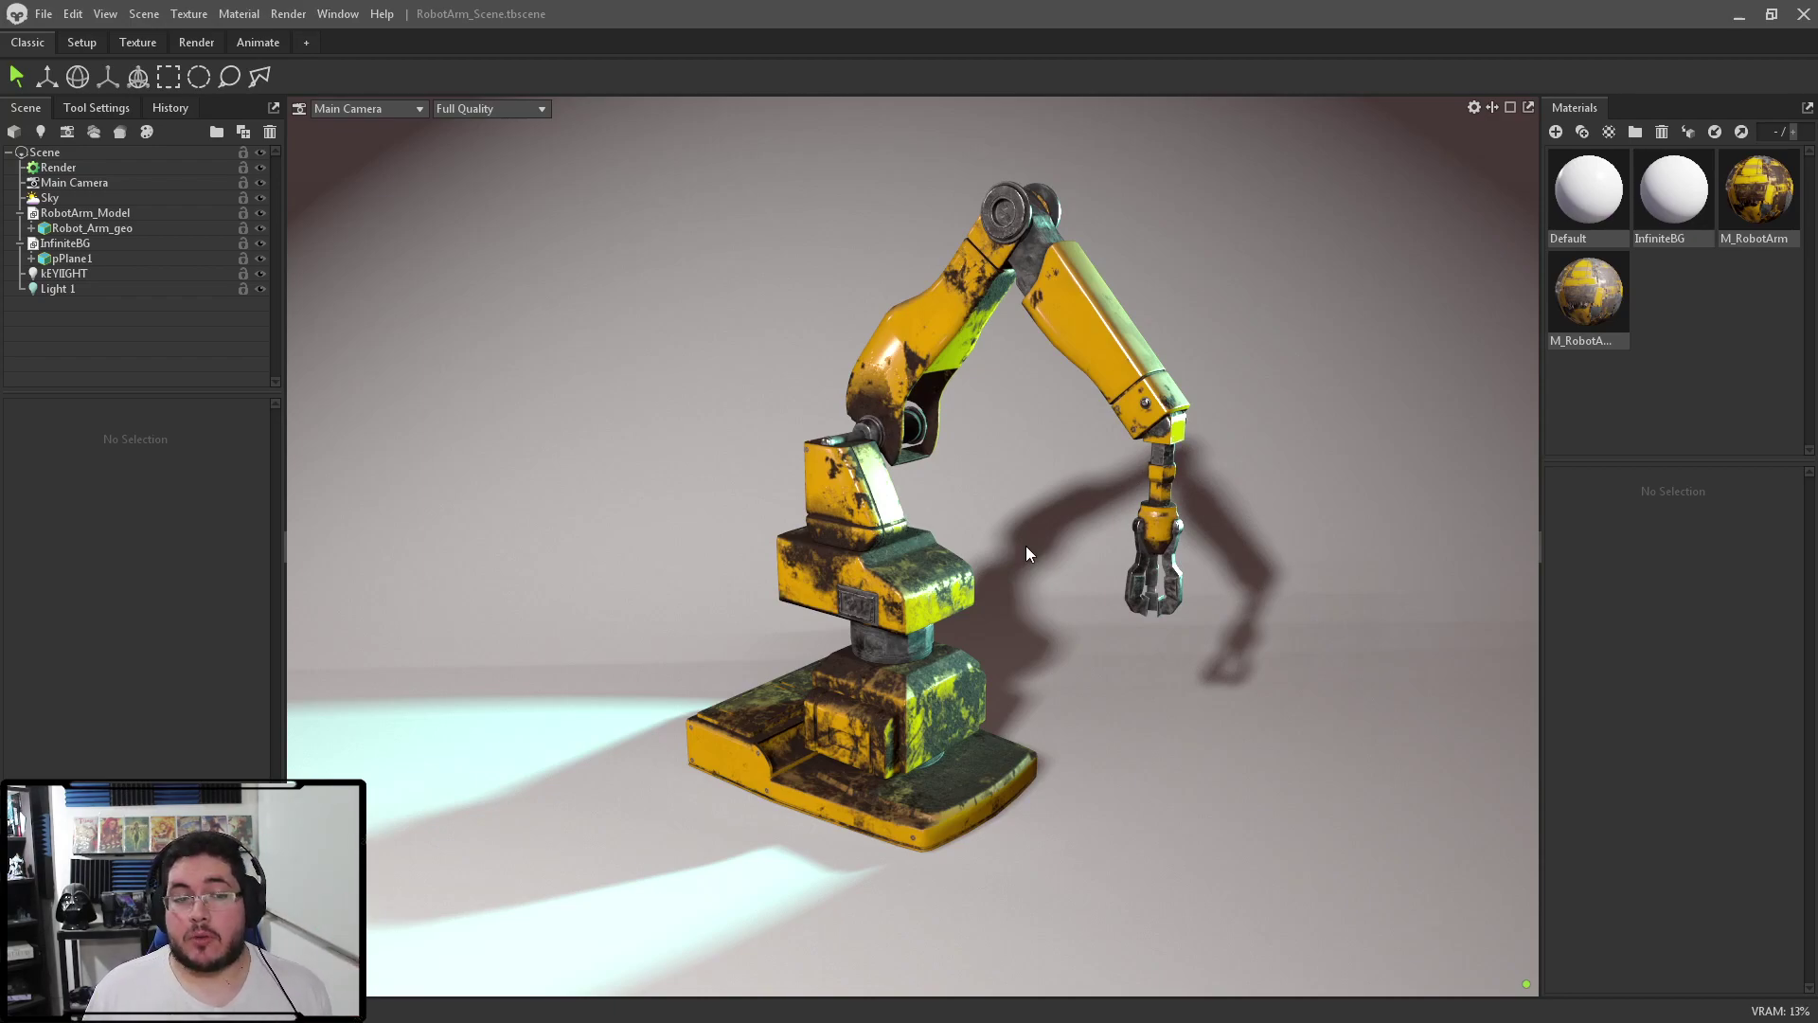
mouse_move(1066, 599)
shift+mouse_down()
mouse_move(1189, 617)
mouse_move(1172, 595)
shift+mouse_up()
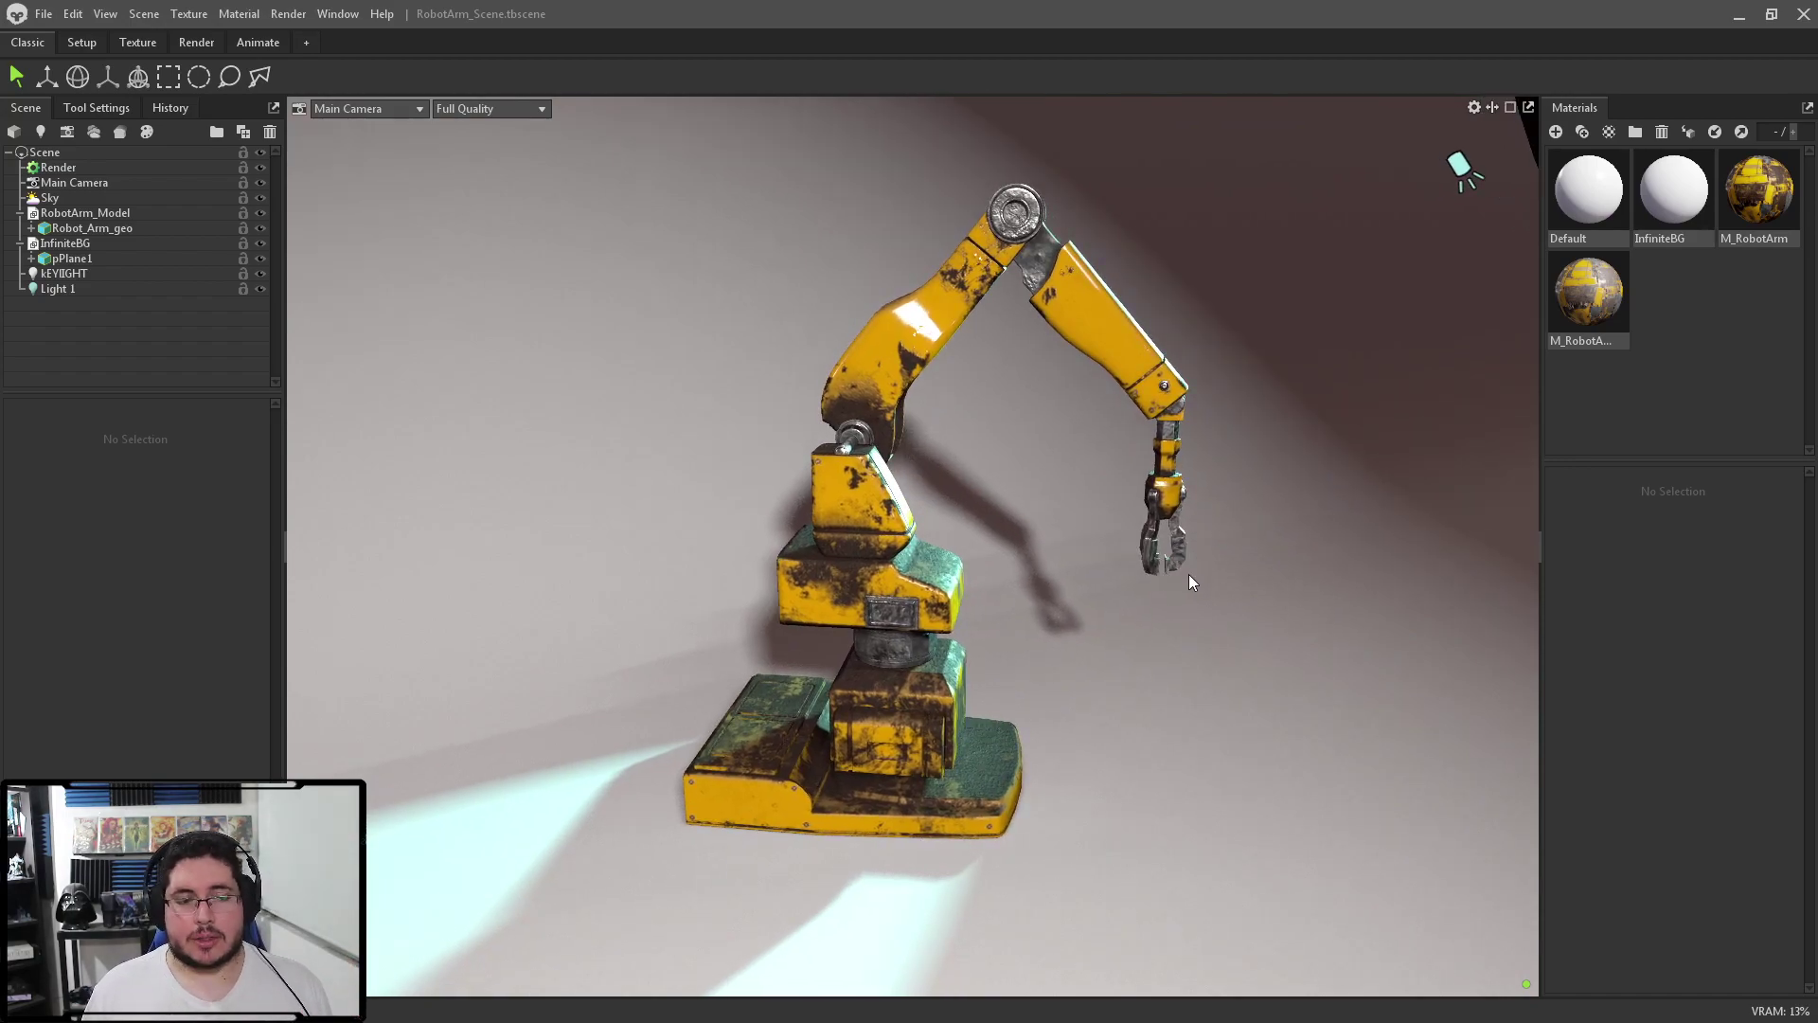
drag(1169, 559, 1040, 644)
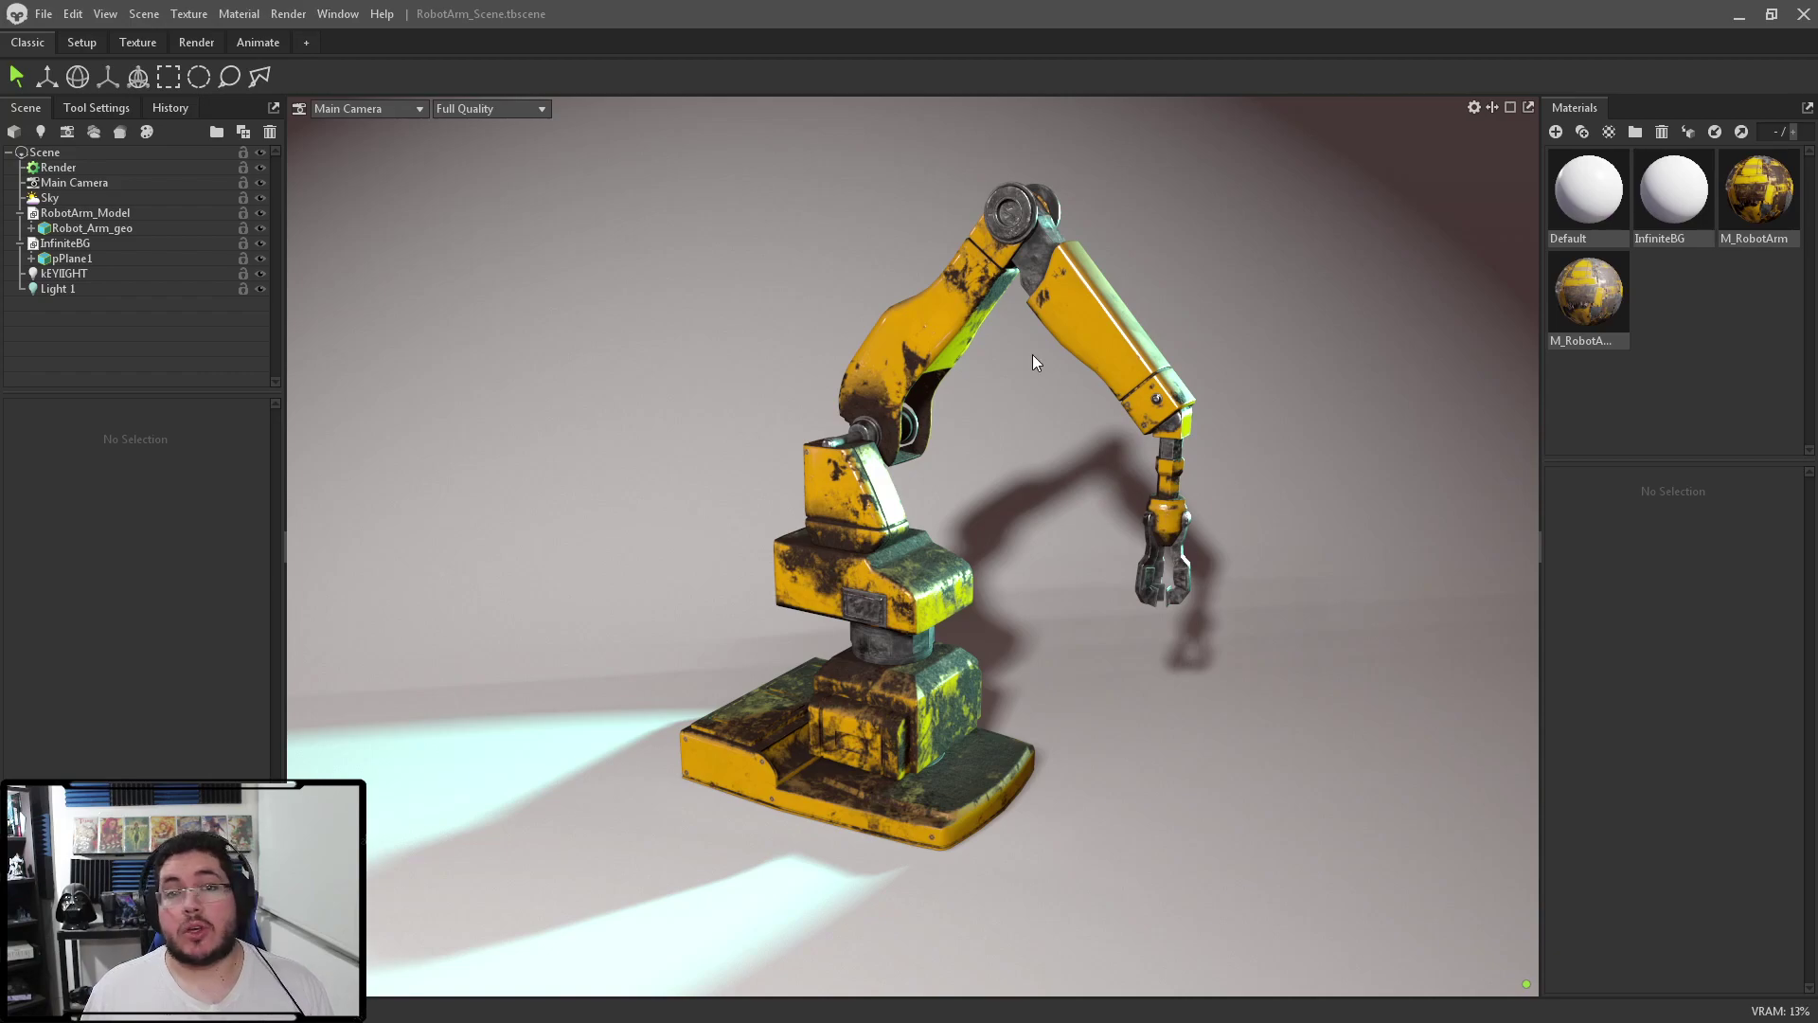
Open the Import Model browser and review the file types, keeping Any Supported
click(43, 14)
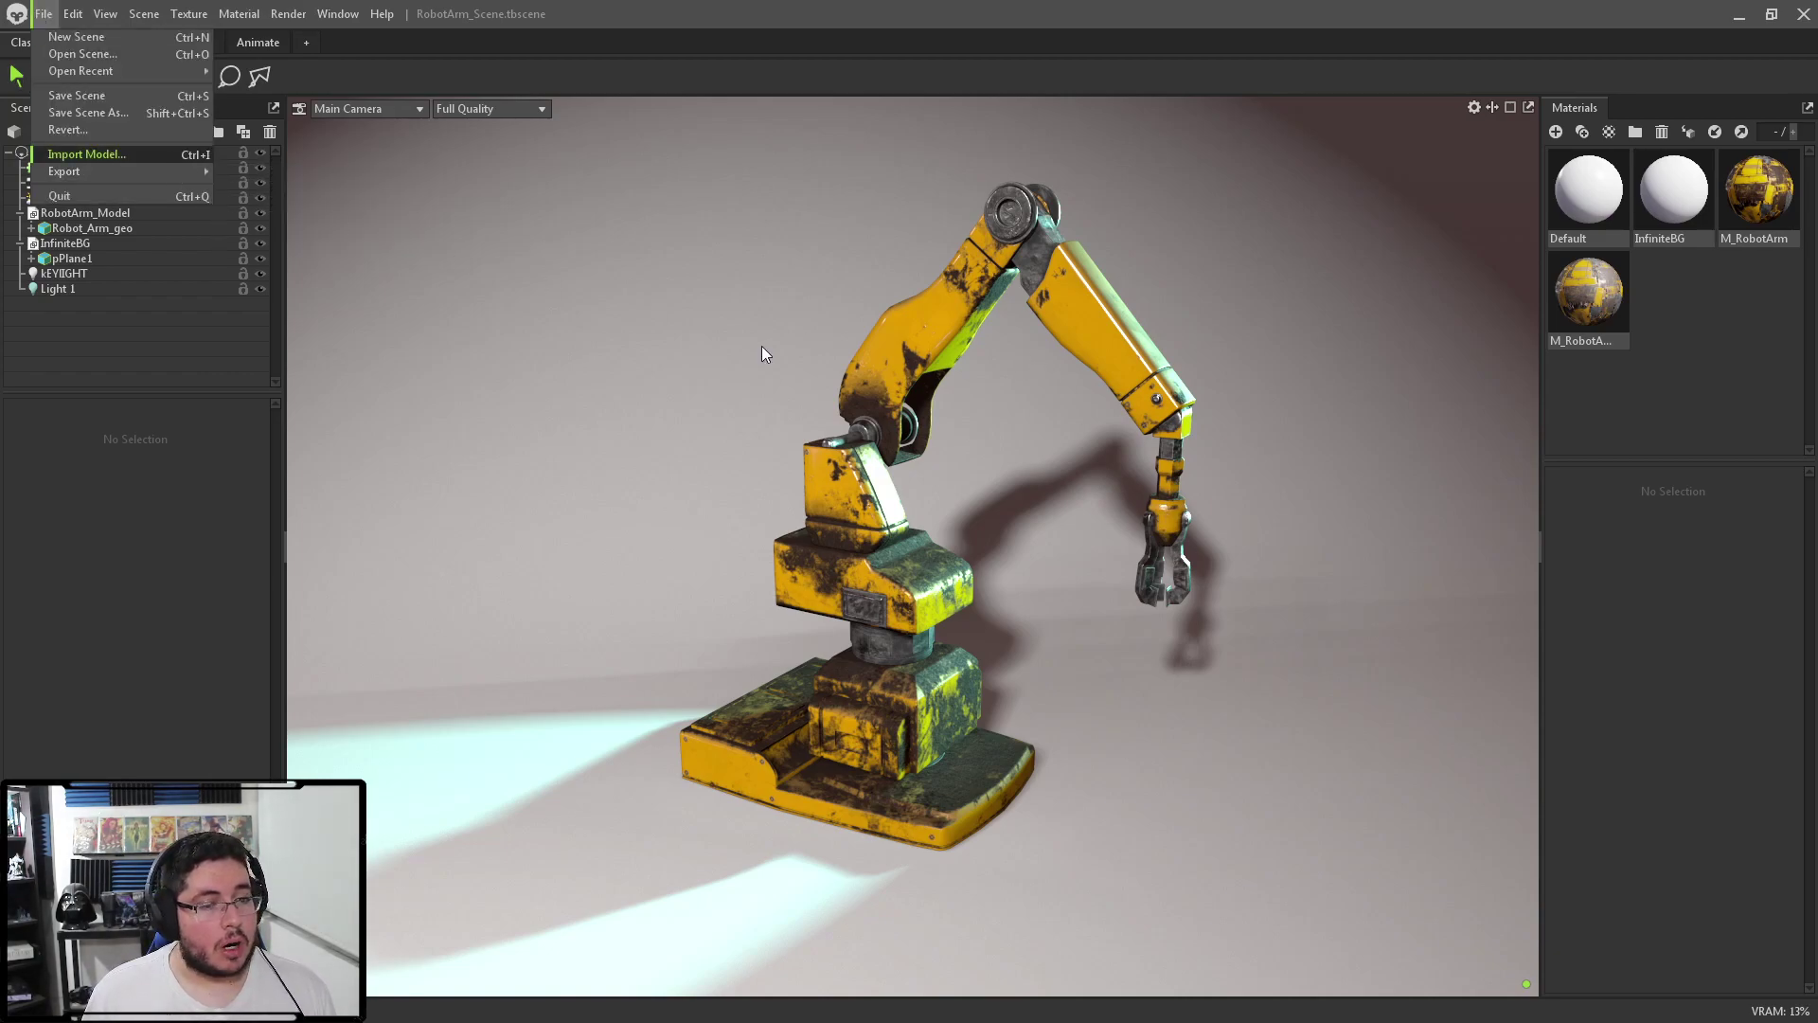
key(Return)
click(1011, 572)
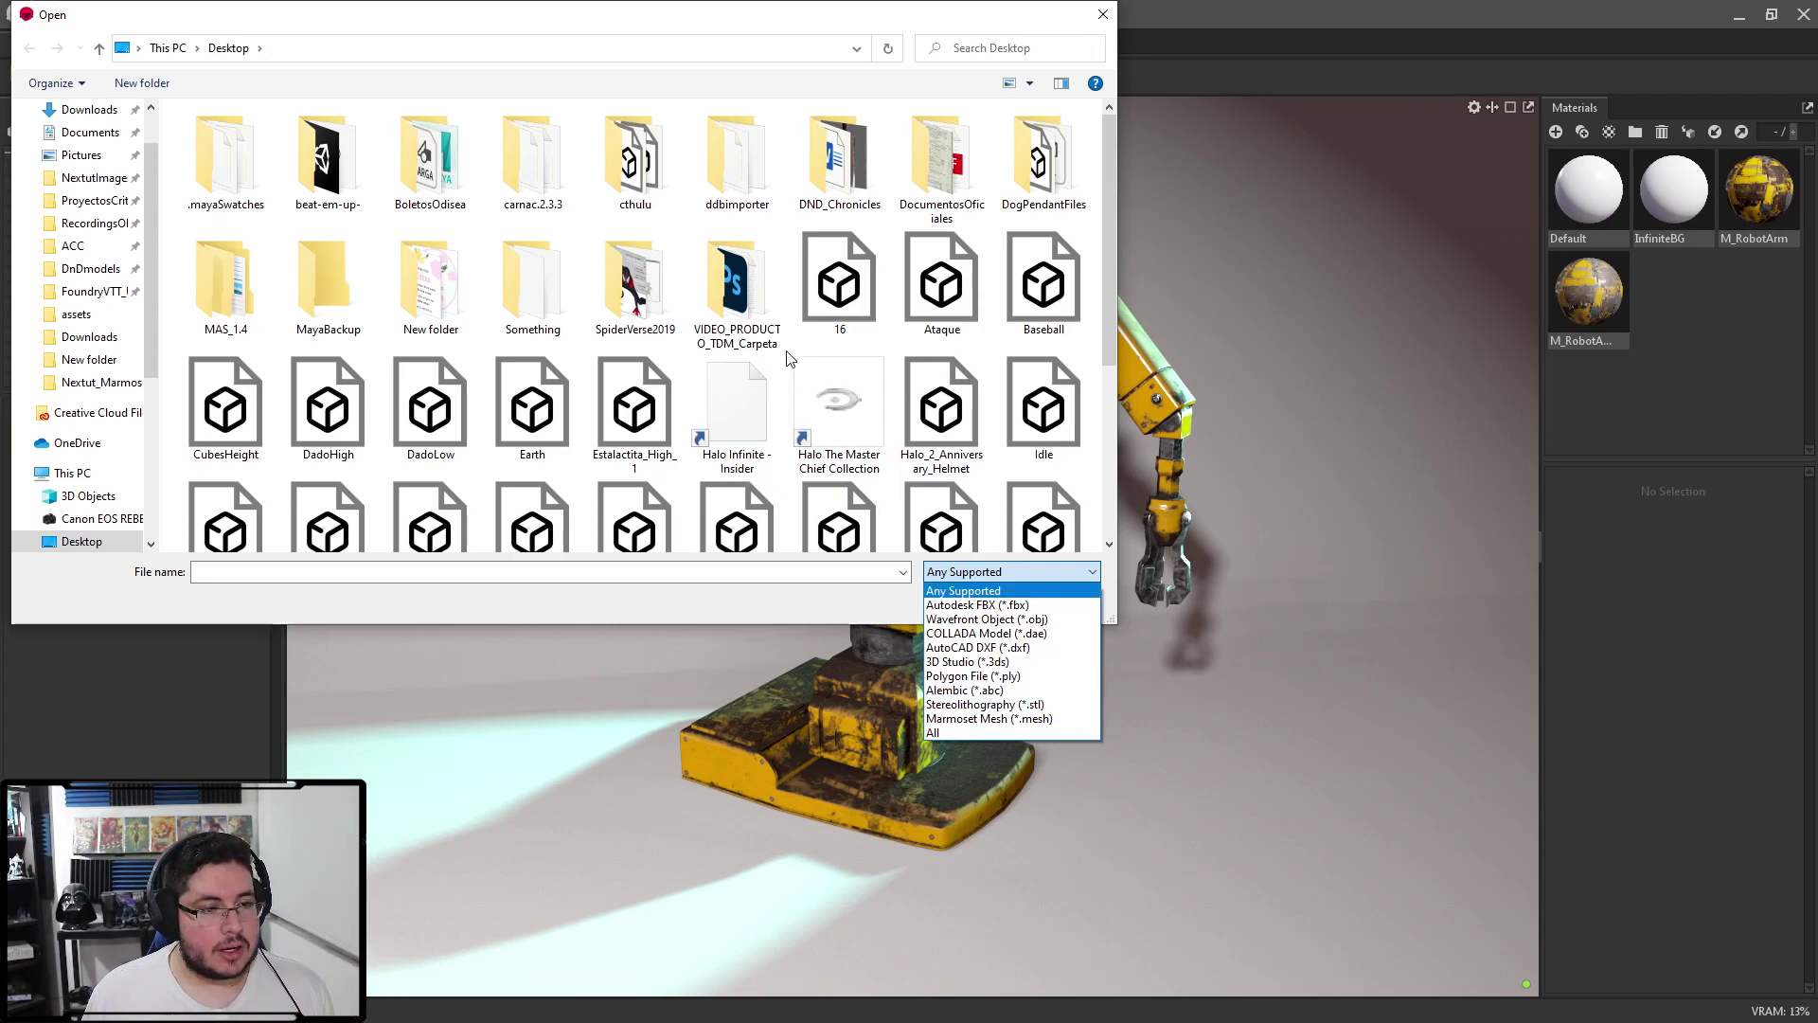
scroll(789, 358, down, 3)
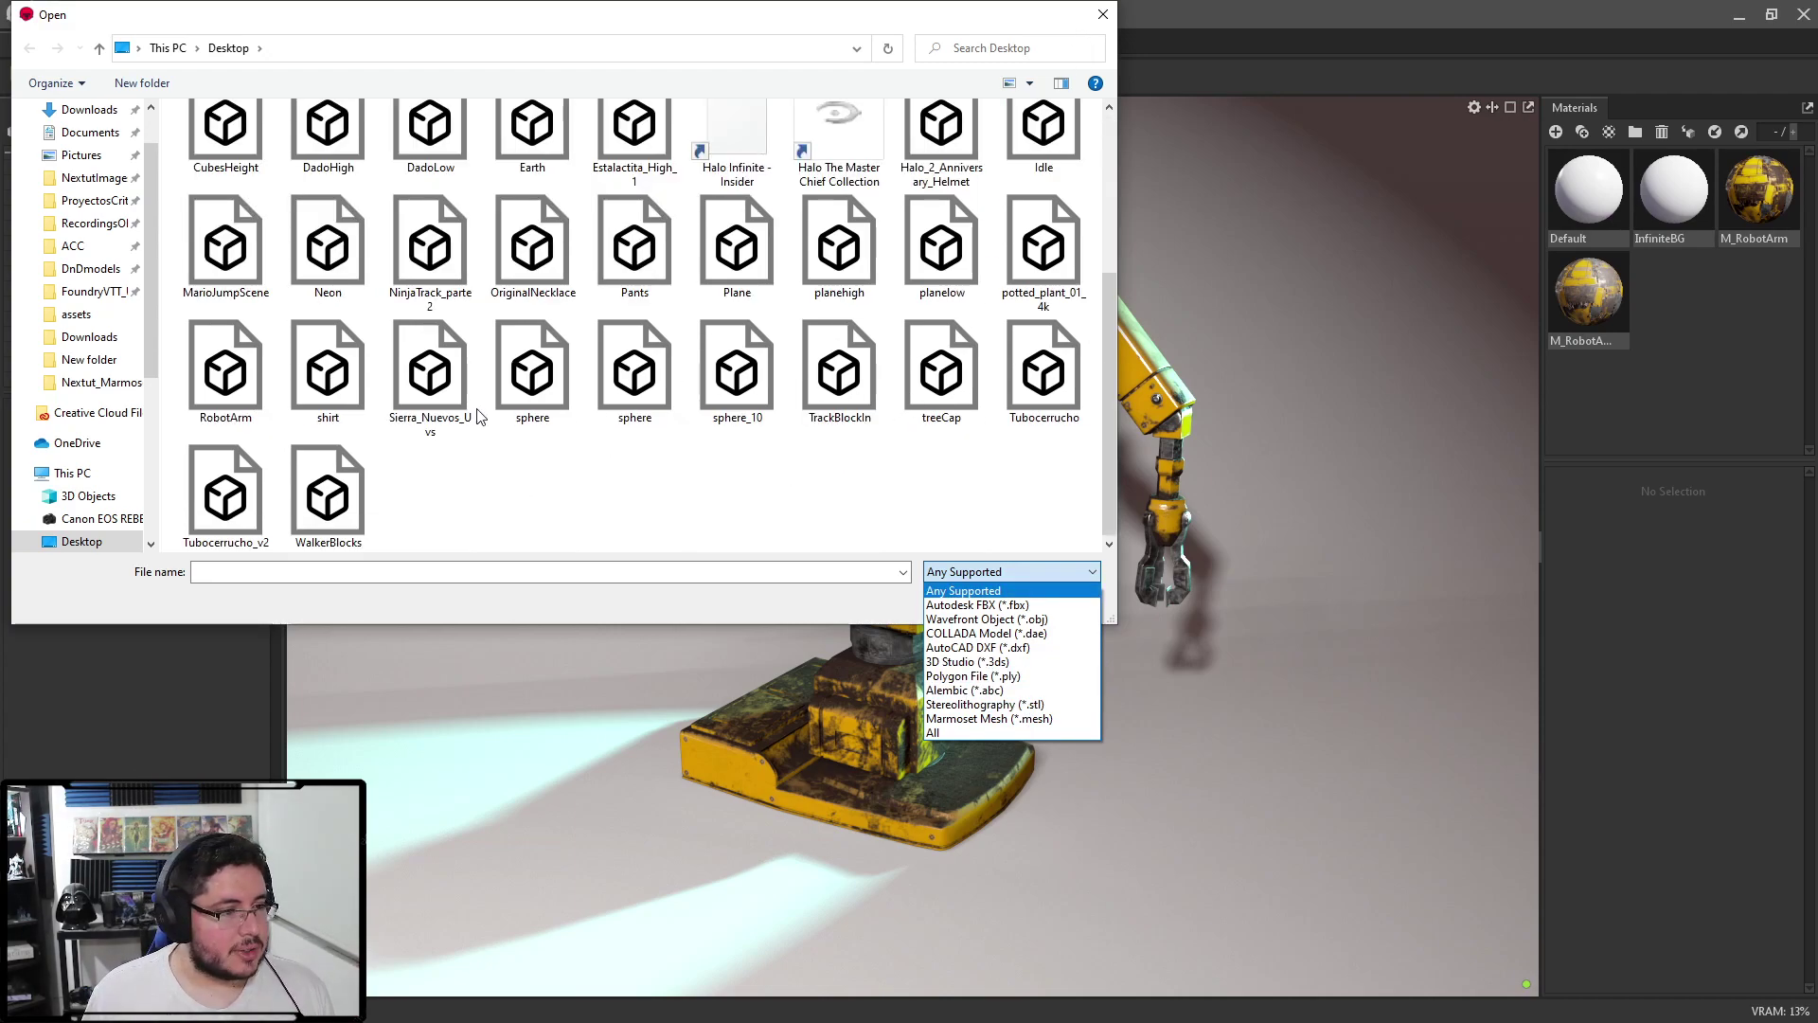
scroll(409, 358, up, 3)
scroll(398, 313, down, 3)
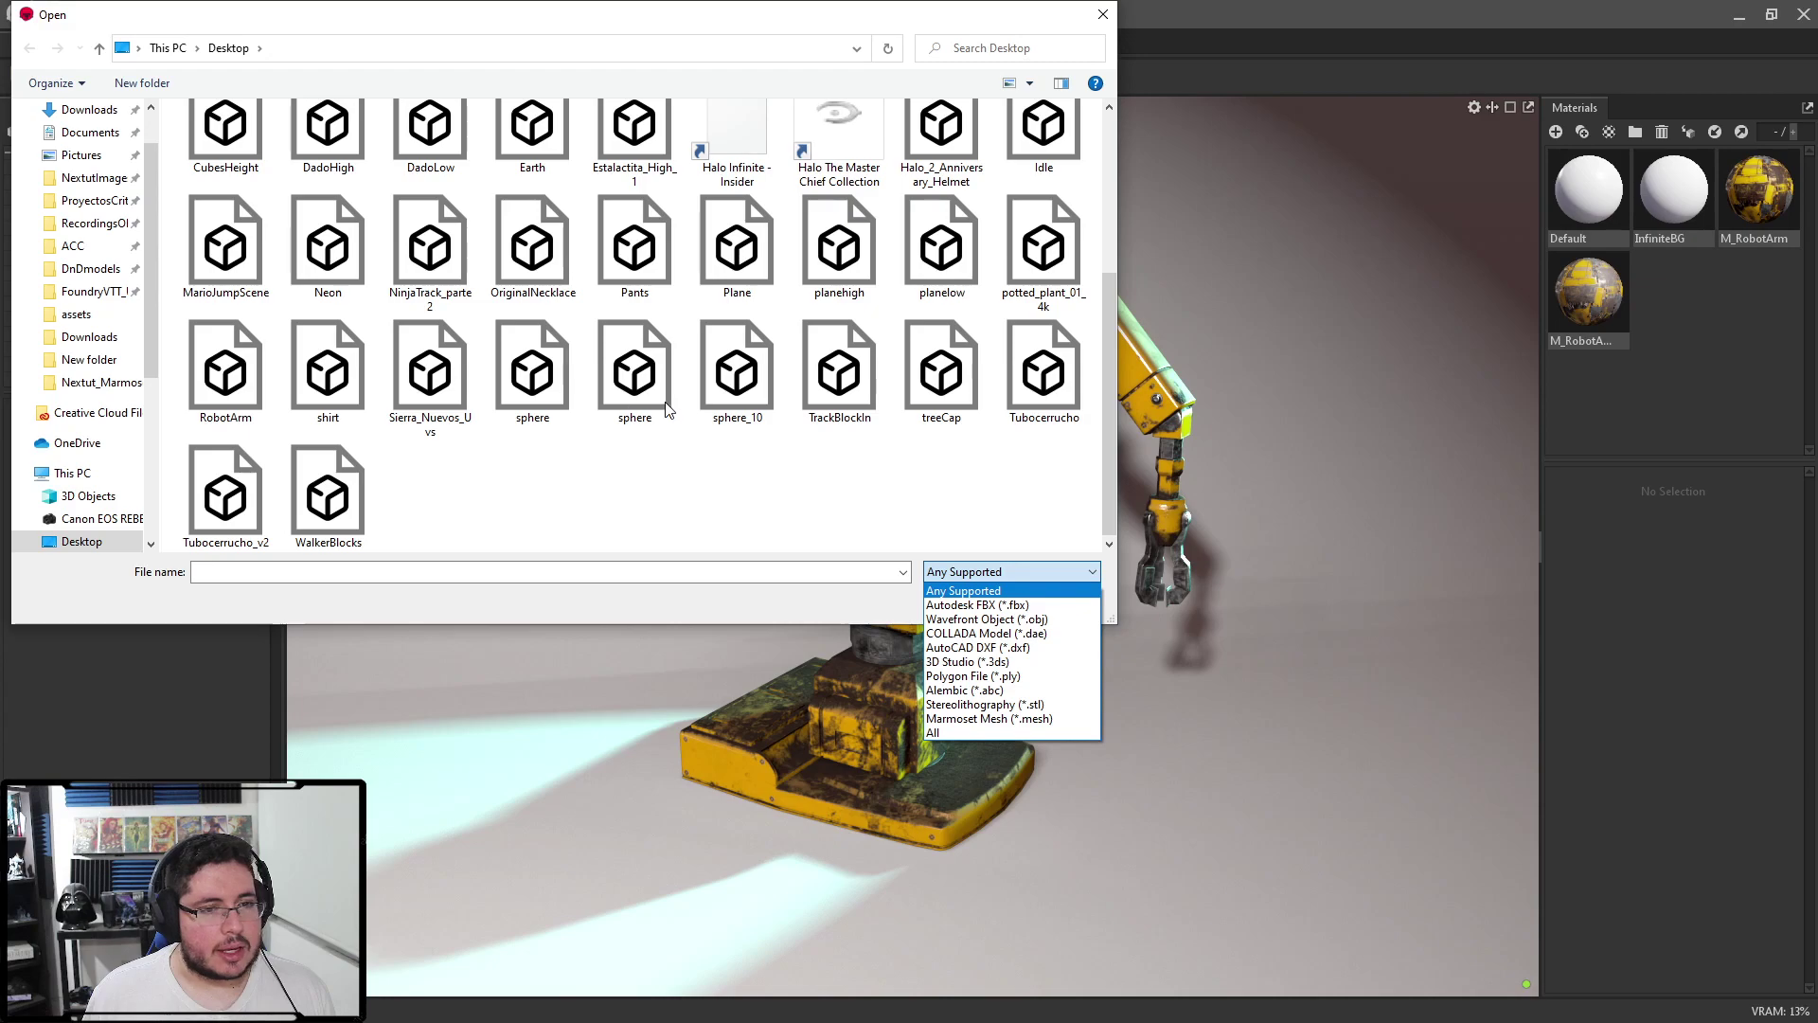
scroll(667, 411, up, 2)
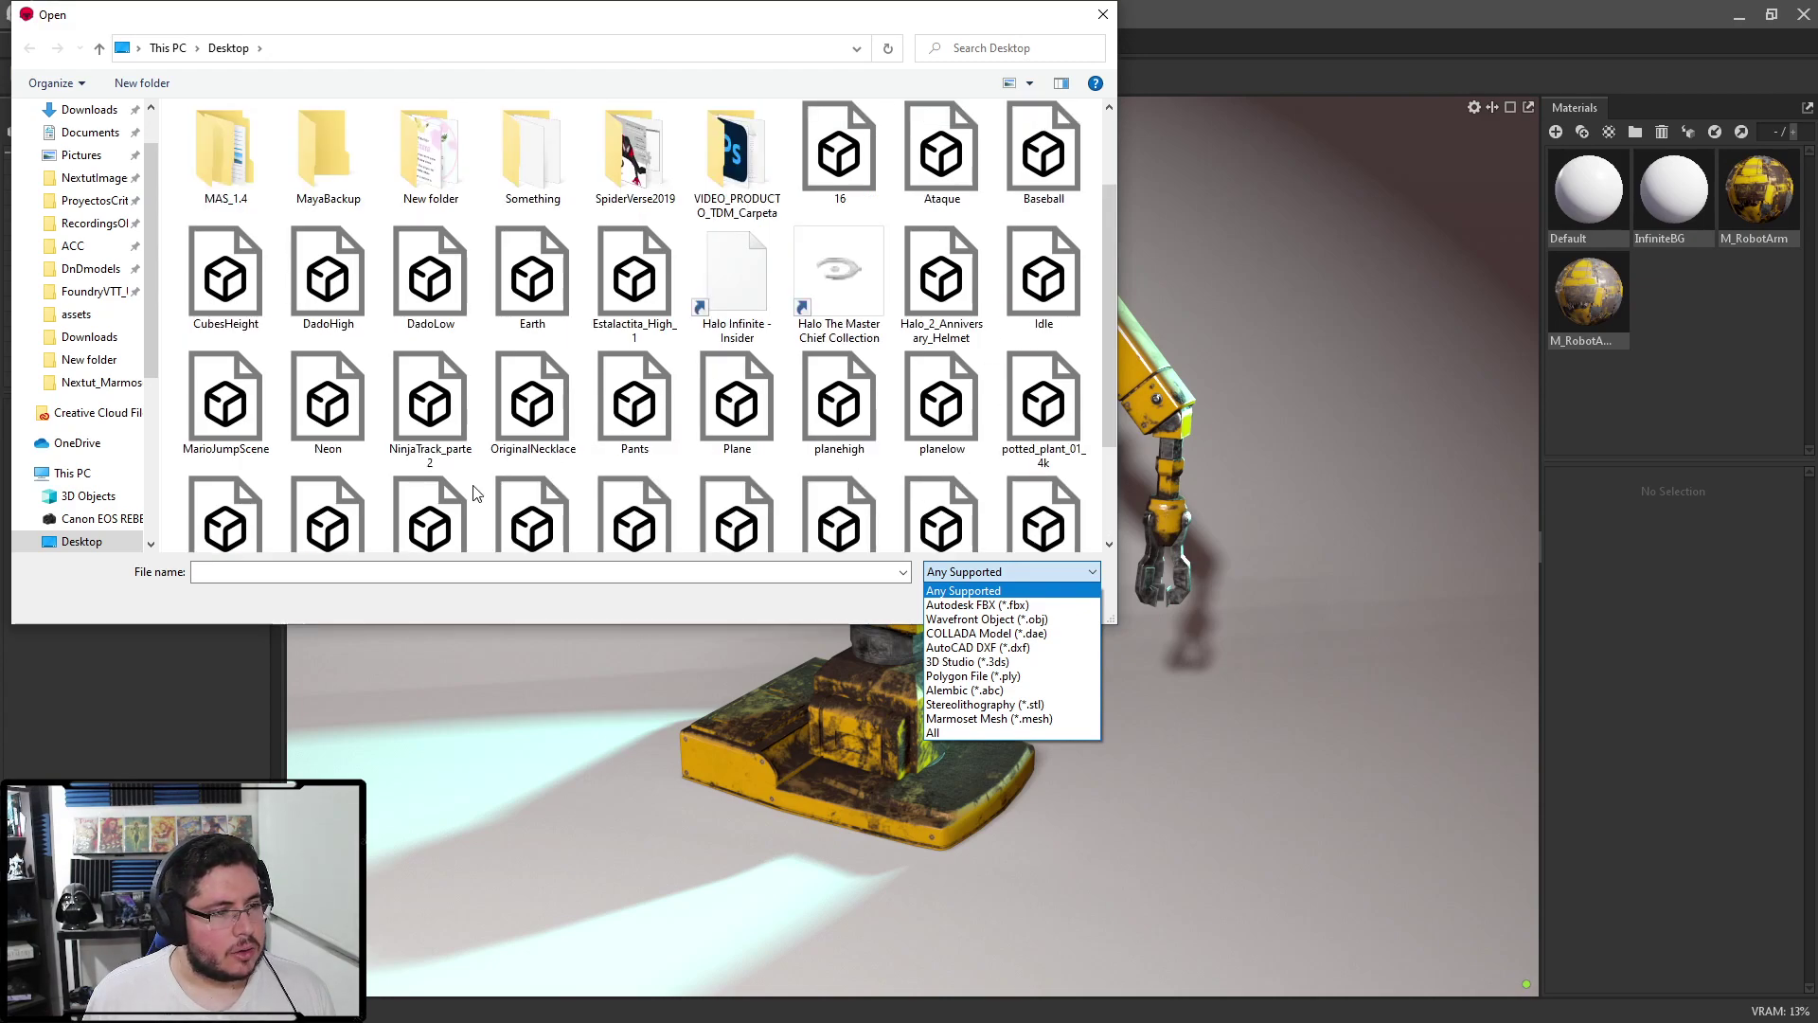
scroll(303, 461, up, 1)
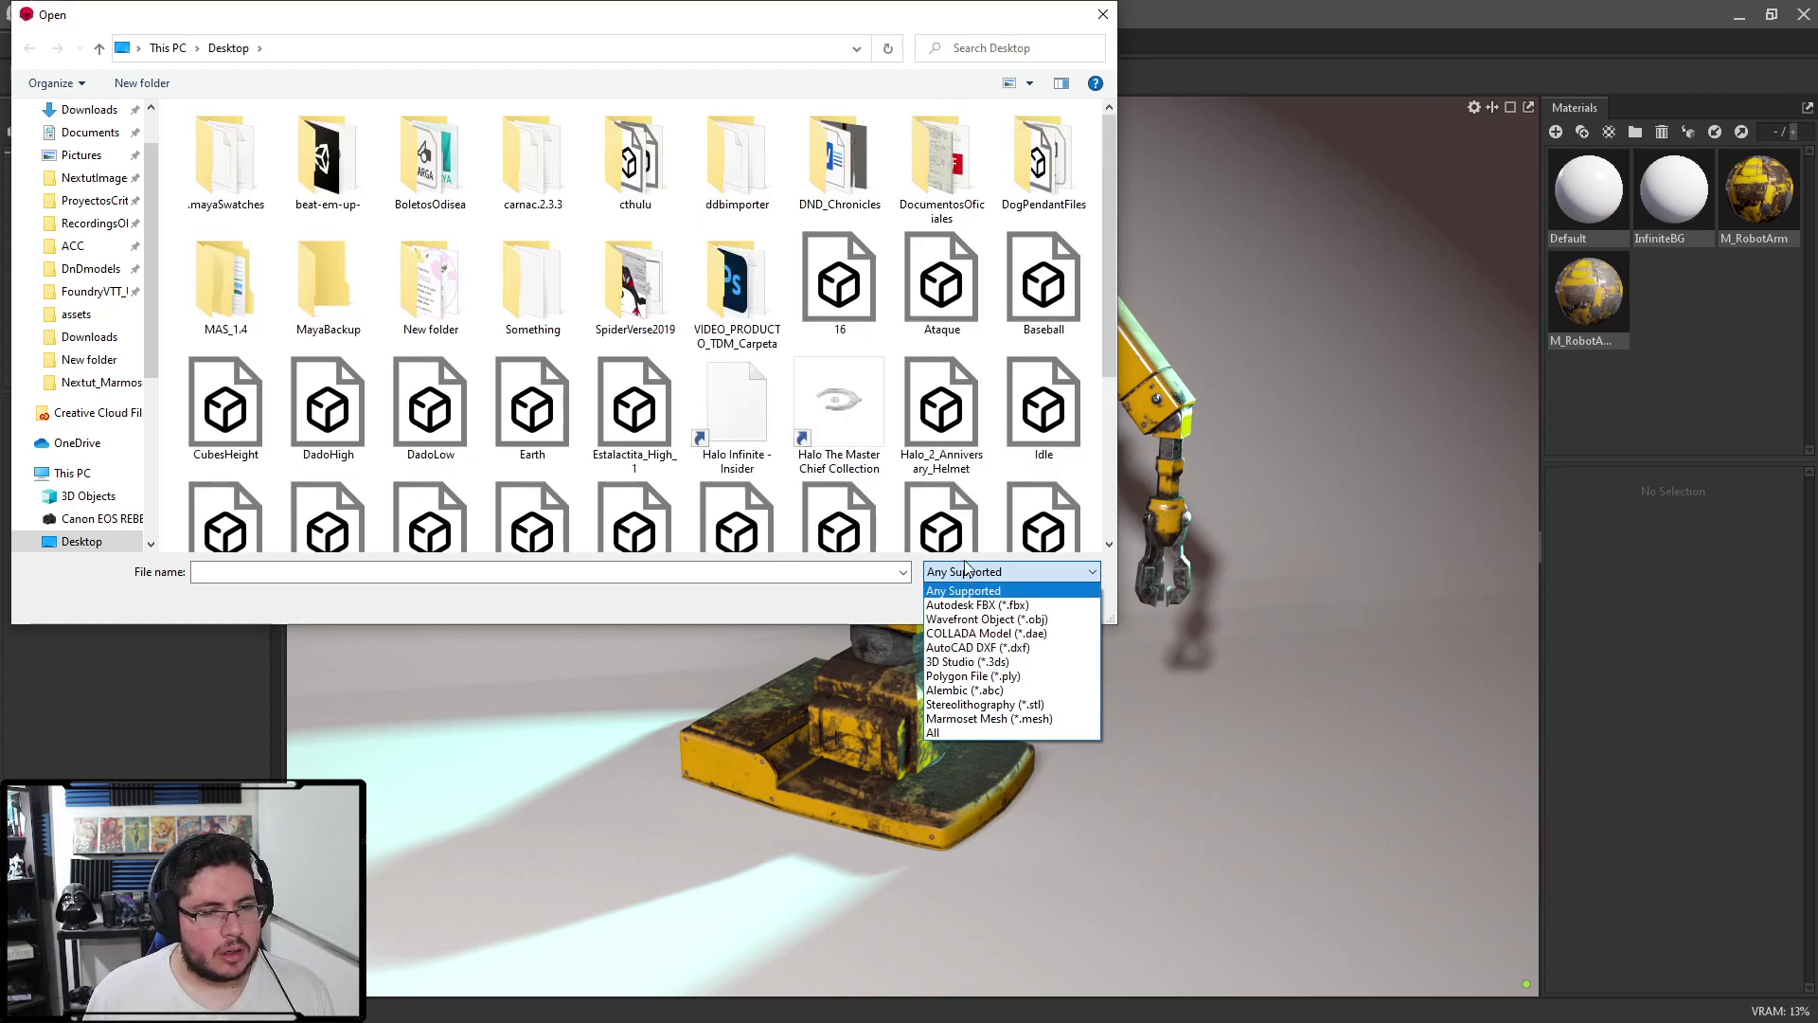
click(963, 590)
Switch the import browser to the DnDmodels folder
scroll(524, 354, down, 2)
scroll(523, 353, up, 2)
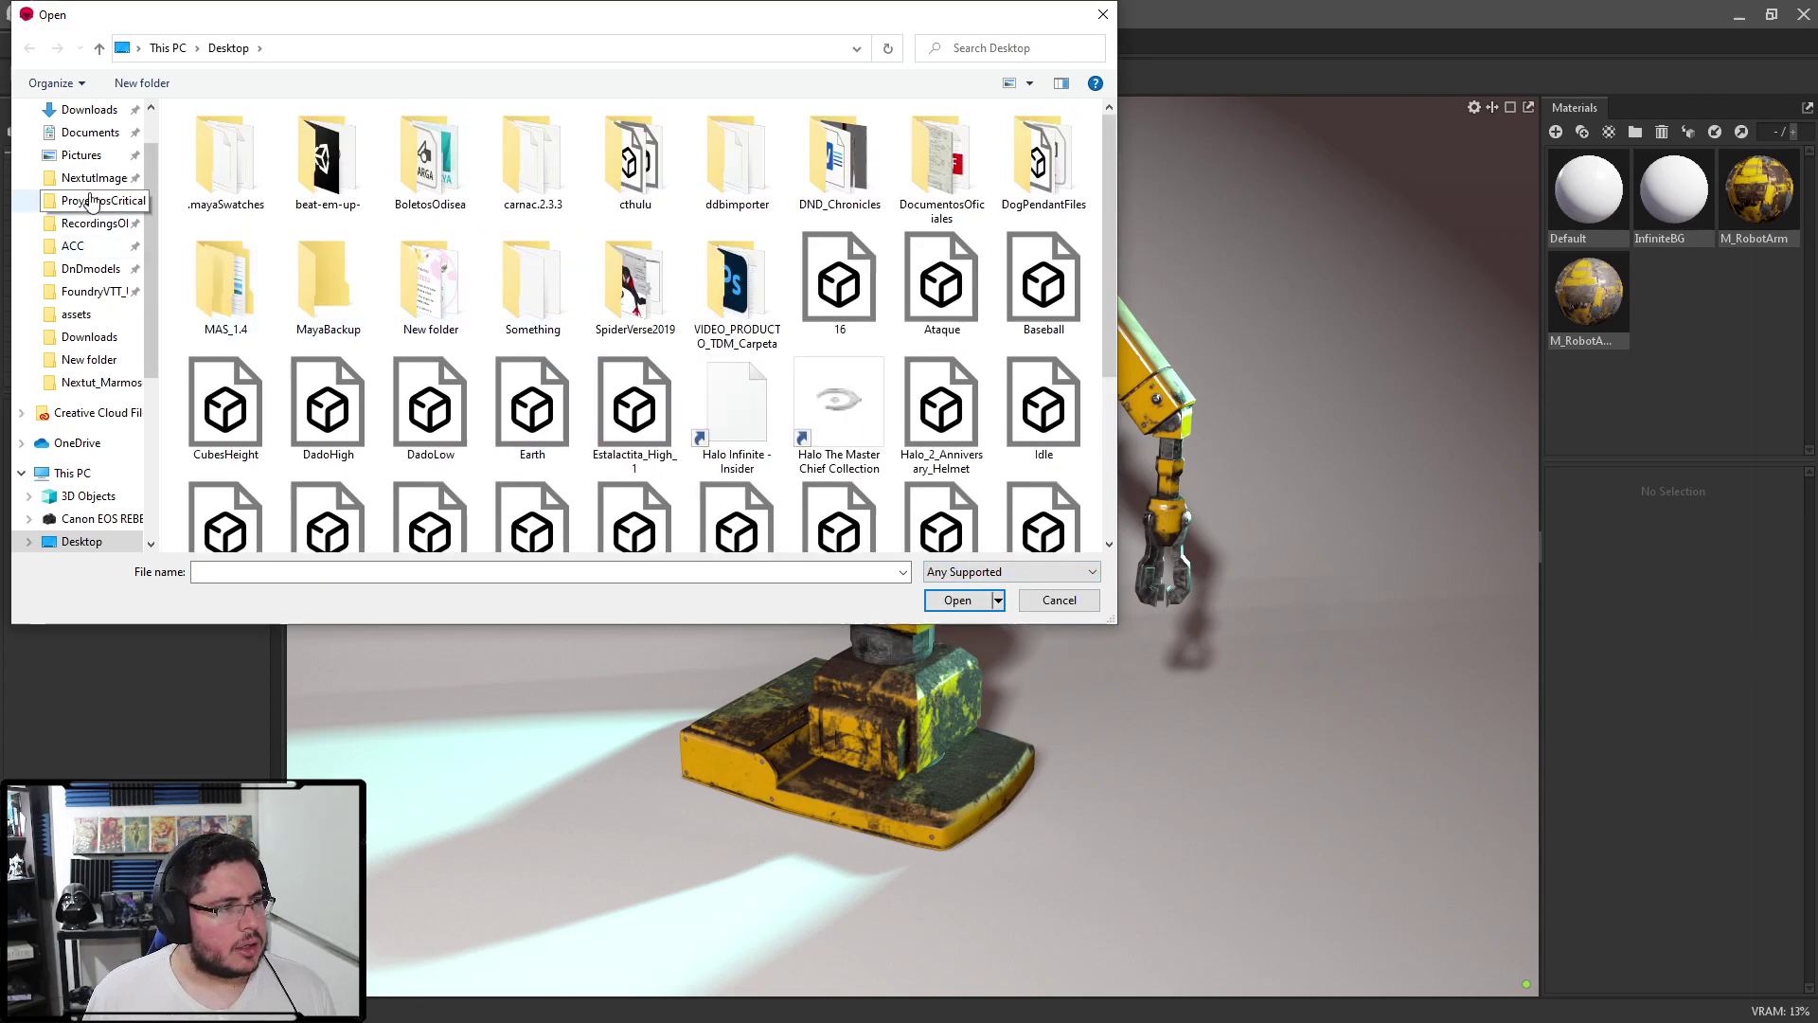
click(91, 268)
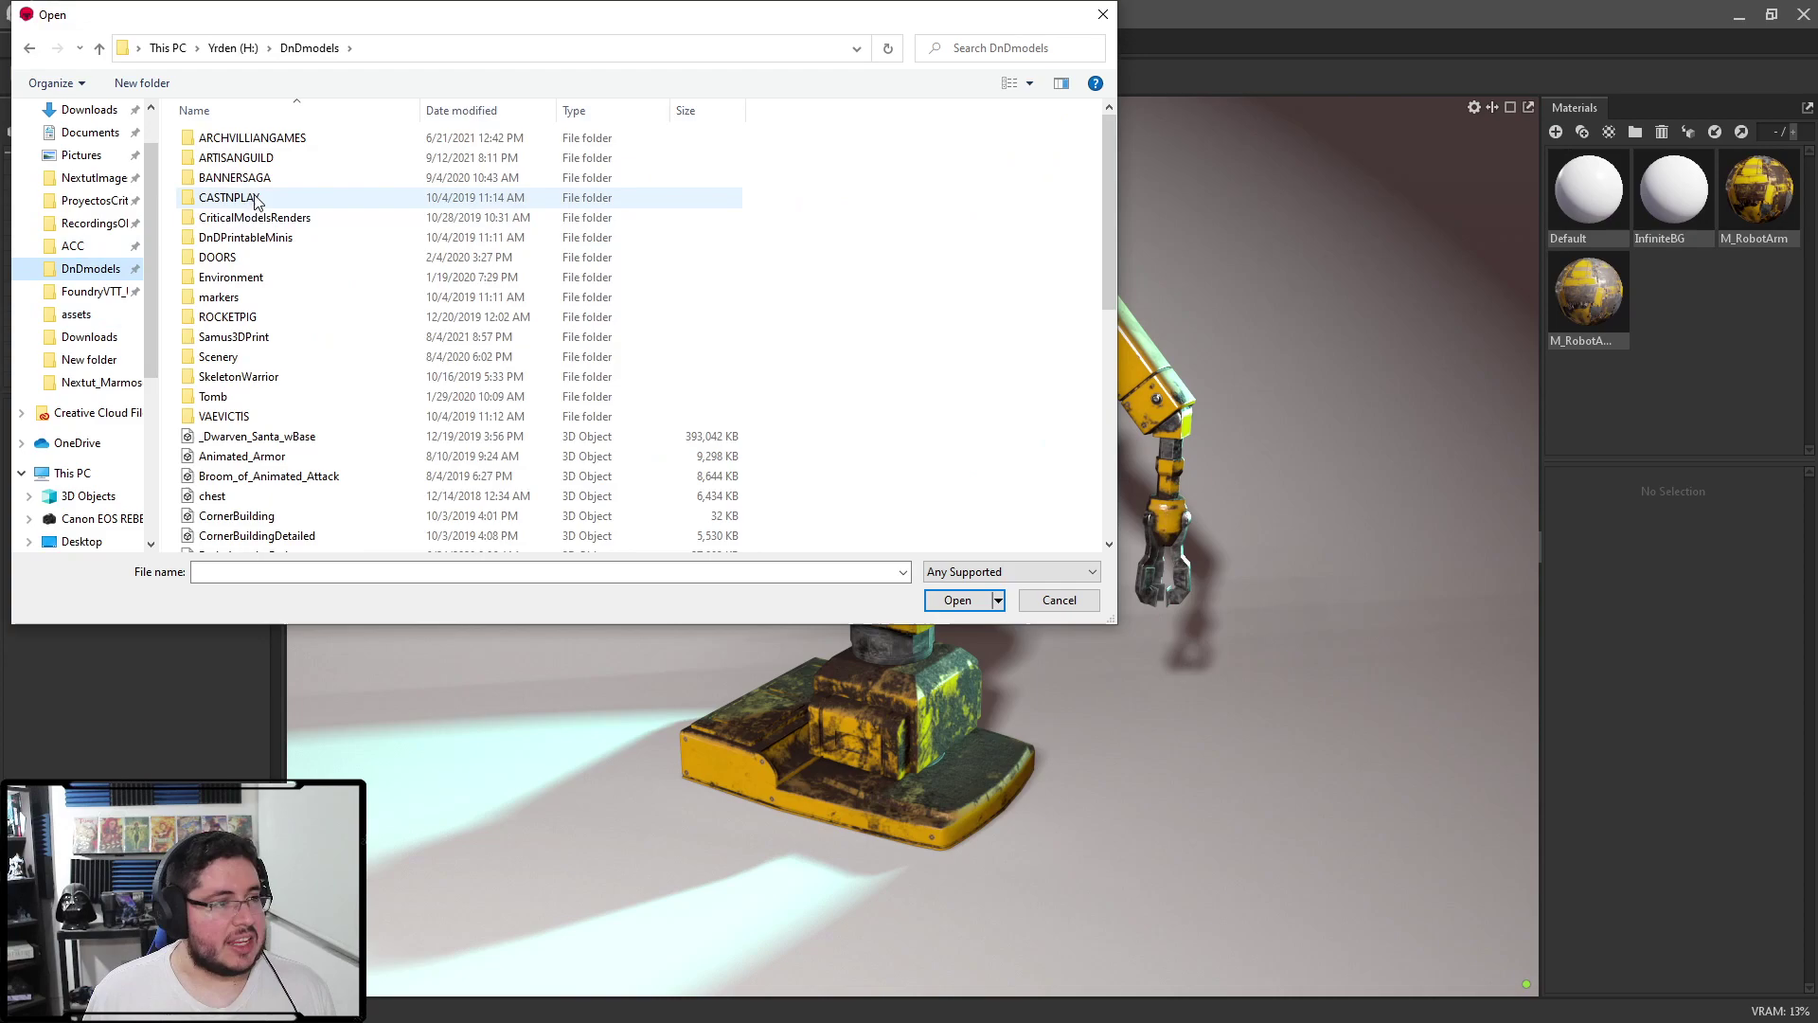
scroll(247, 289, down, 3)
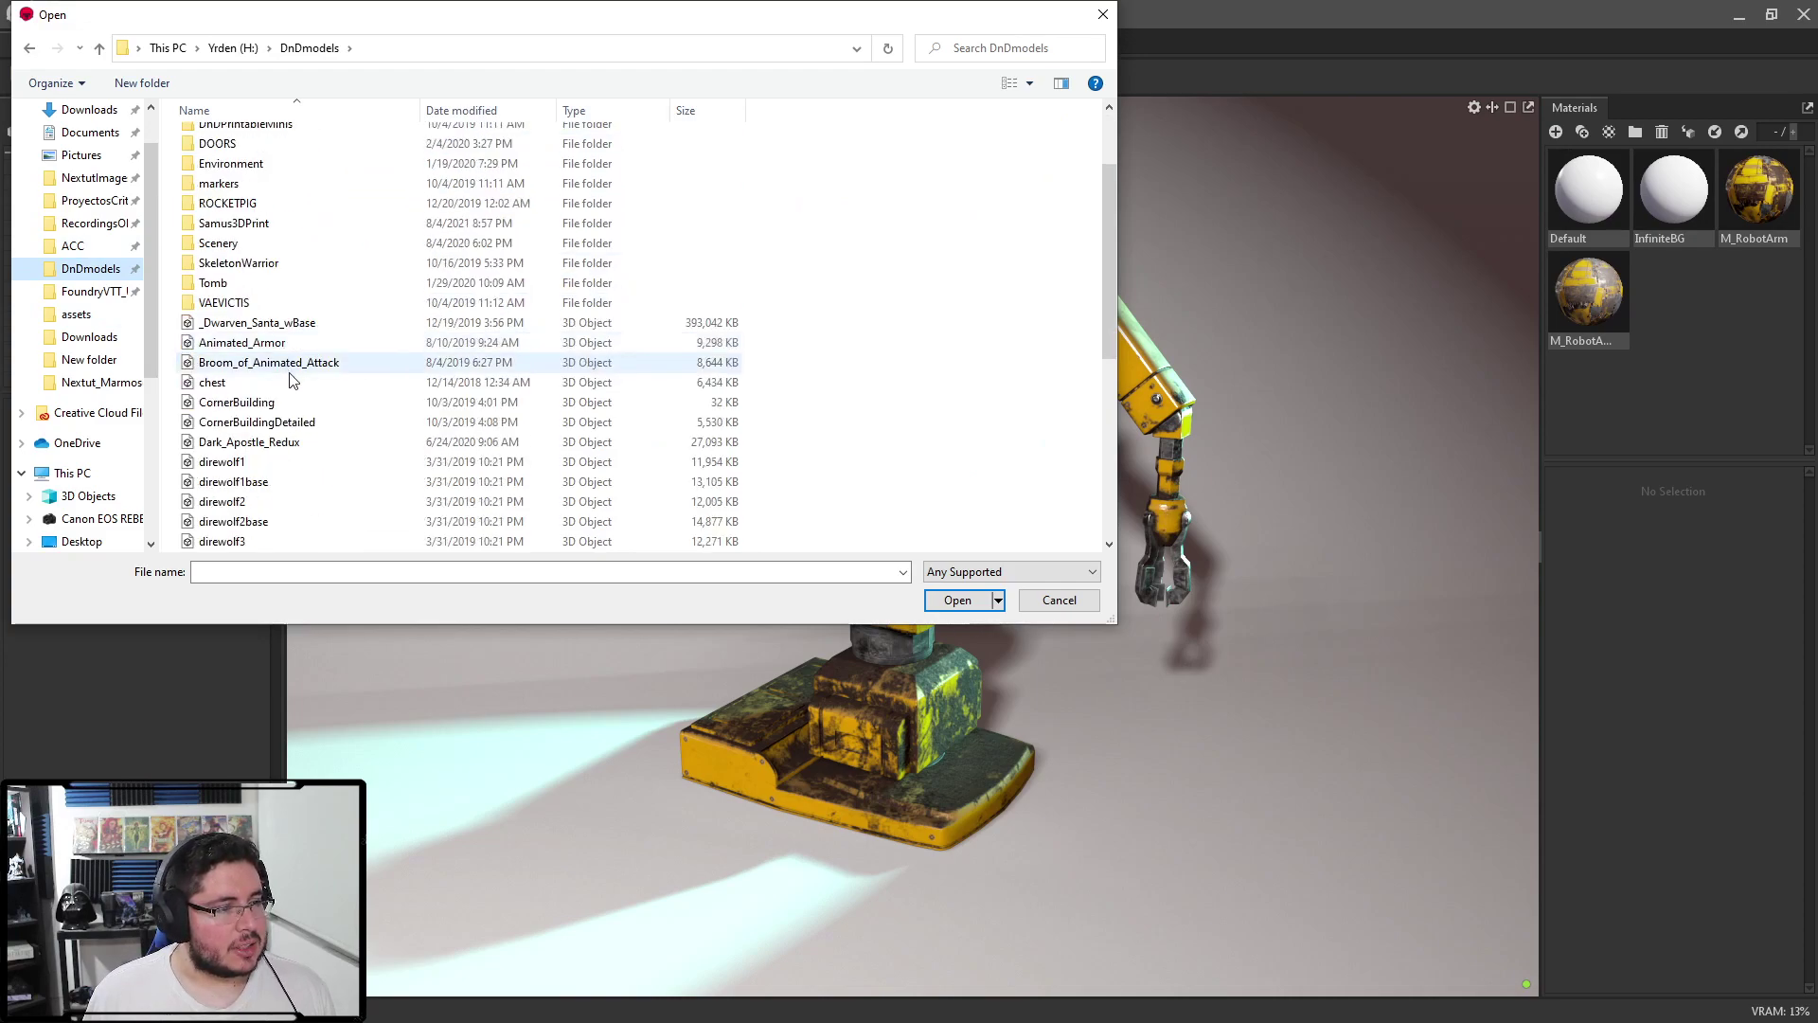
Import the Animated_Armor model, orbit onto it, and close File Explorer
double_click(244, 289)
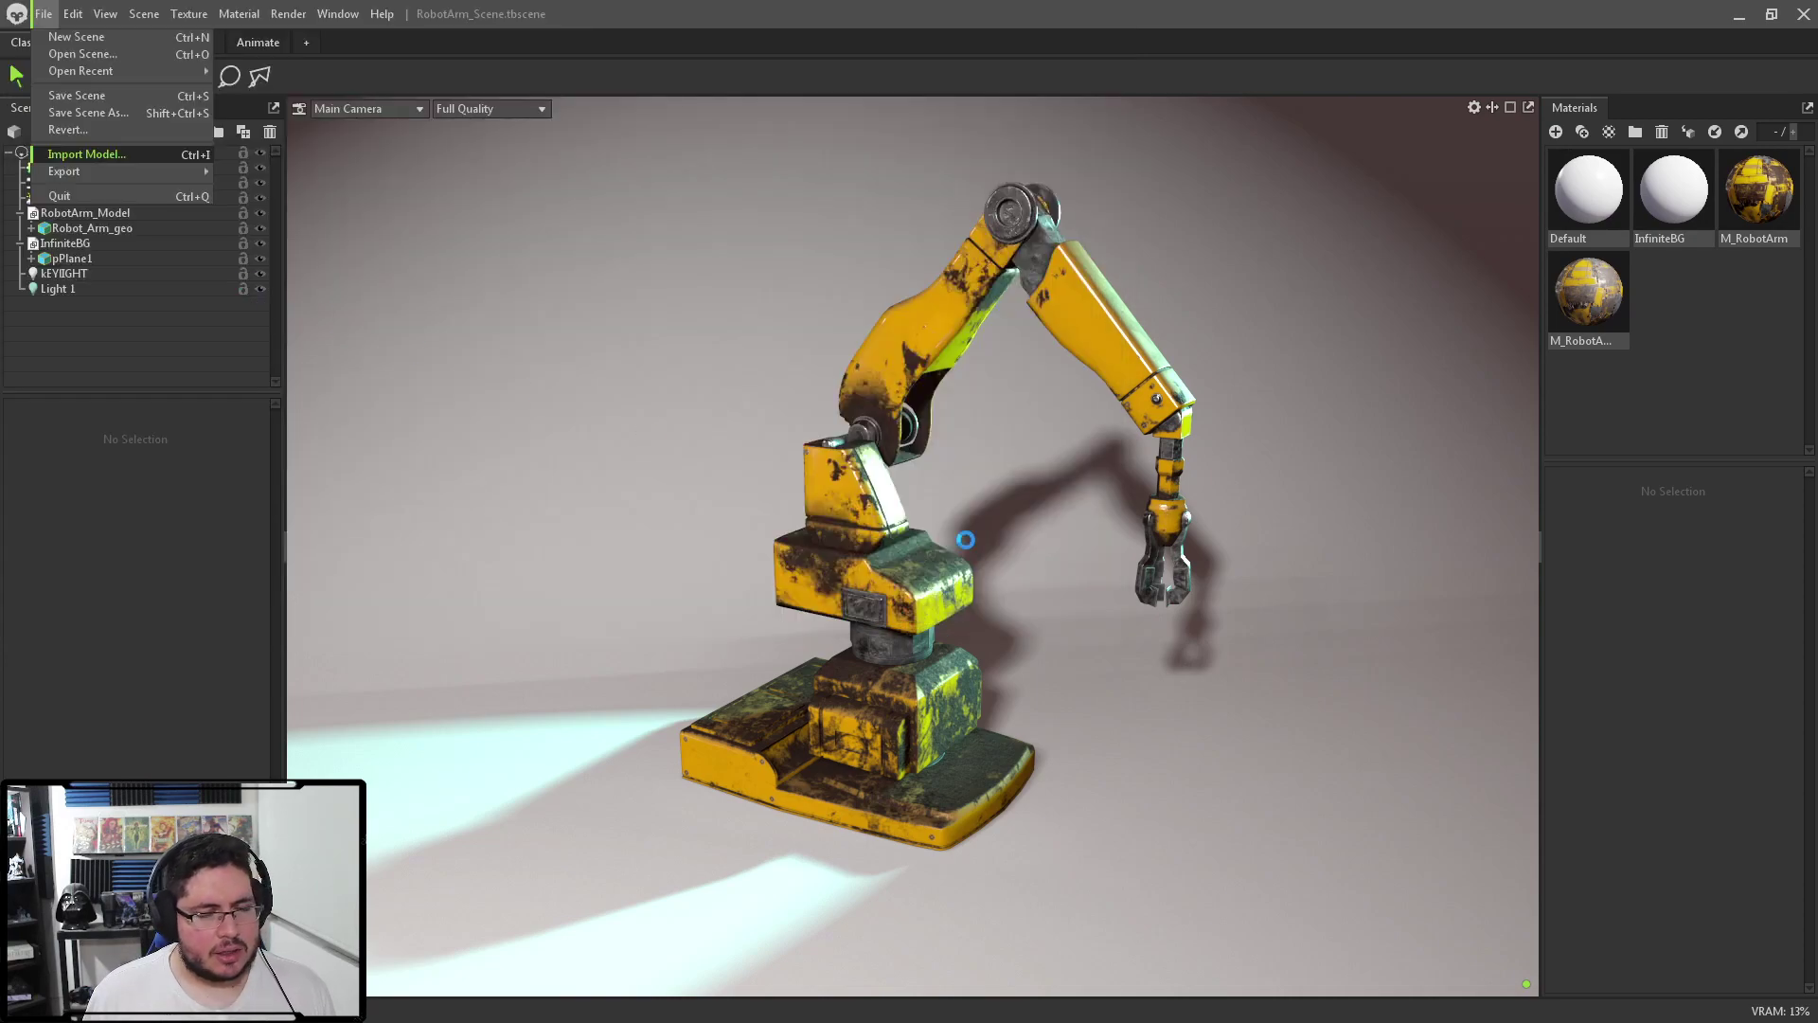
drag(1014, 542, 952, 612)
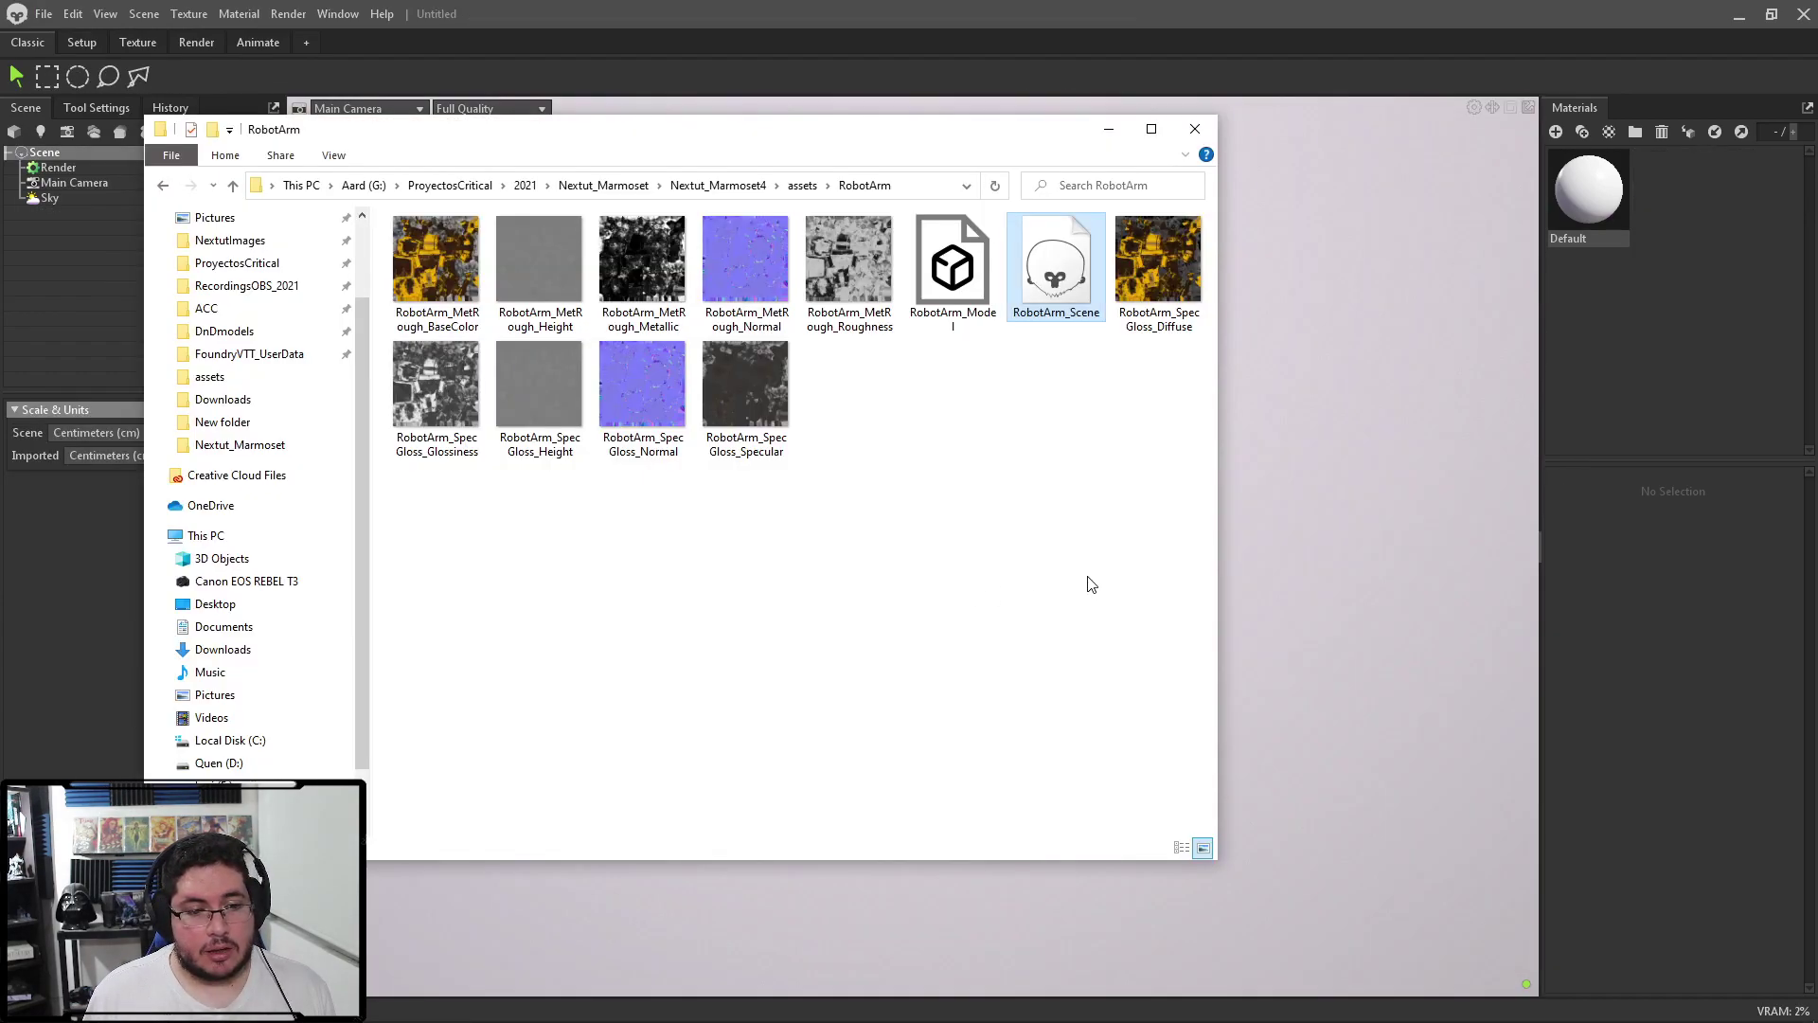
click(1201, 132)
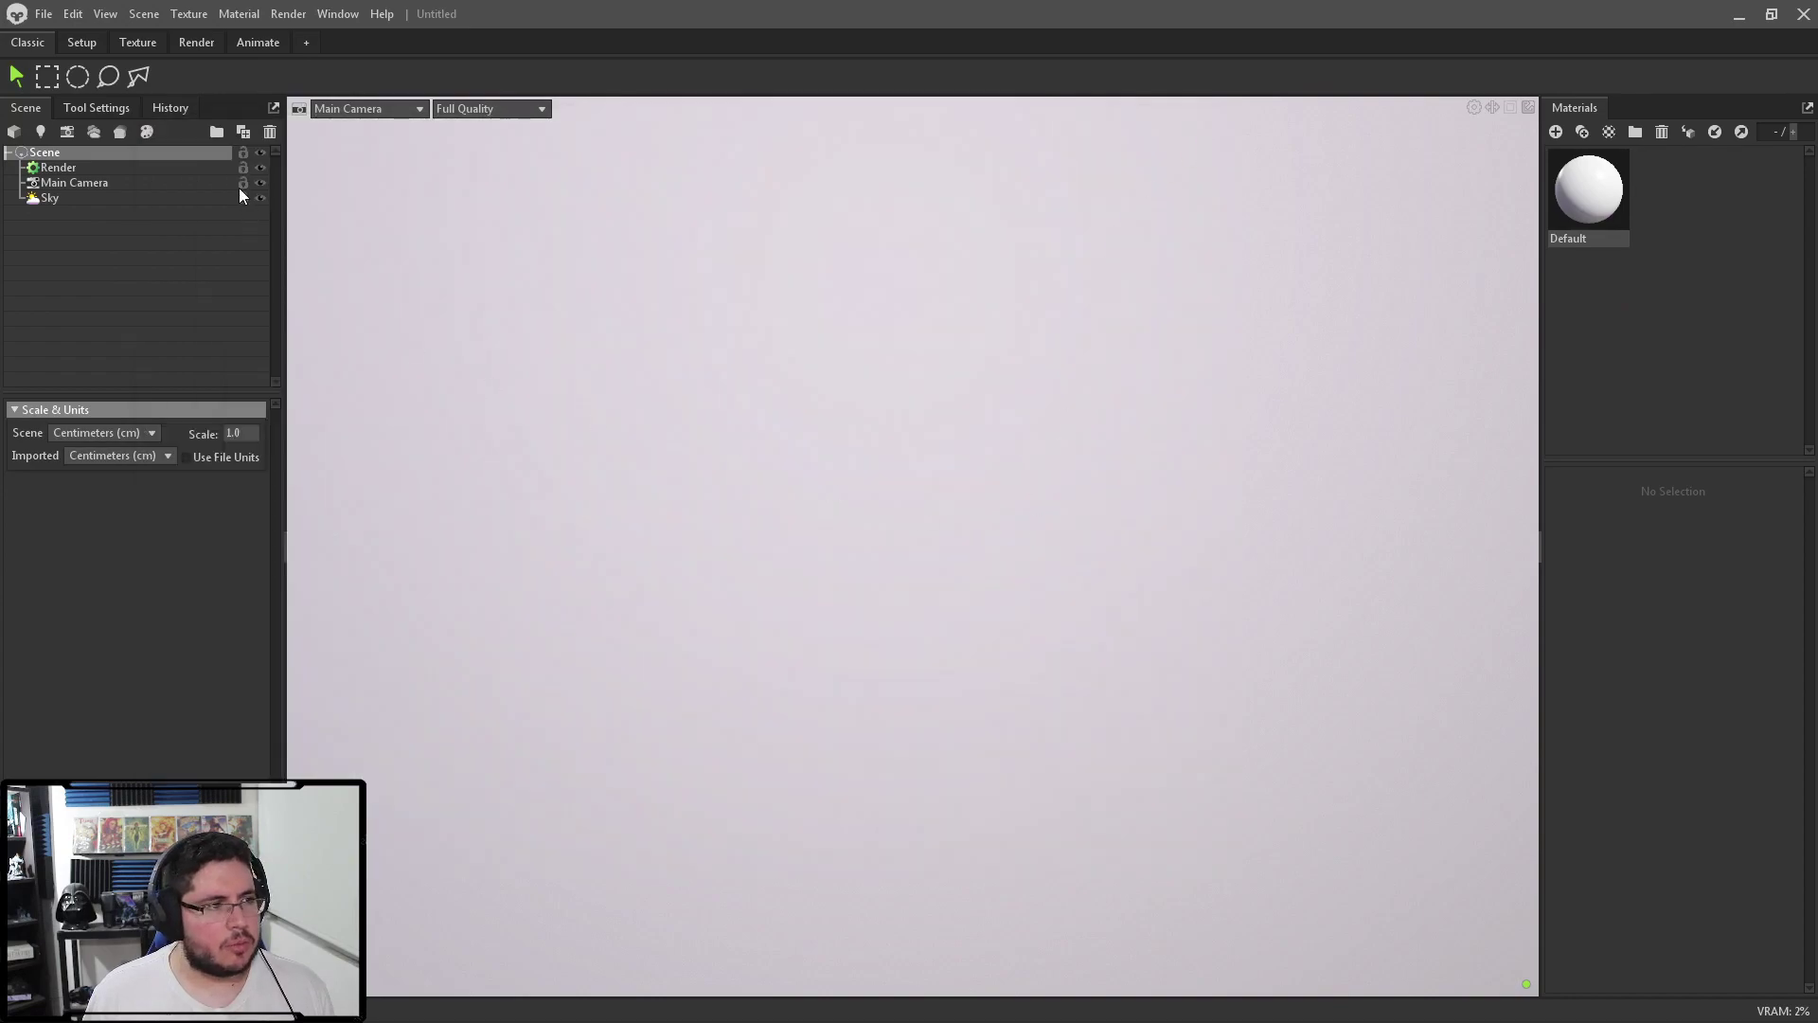
Start a fresh untitled scene and bring up the Open Recent list
click(44, 14)
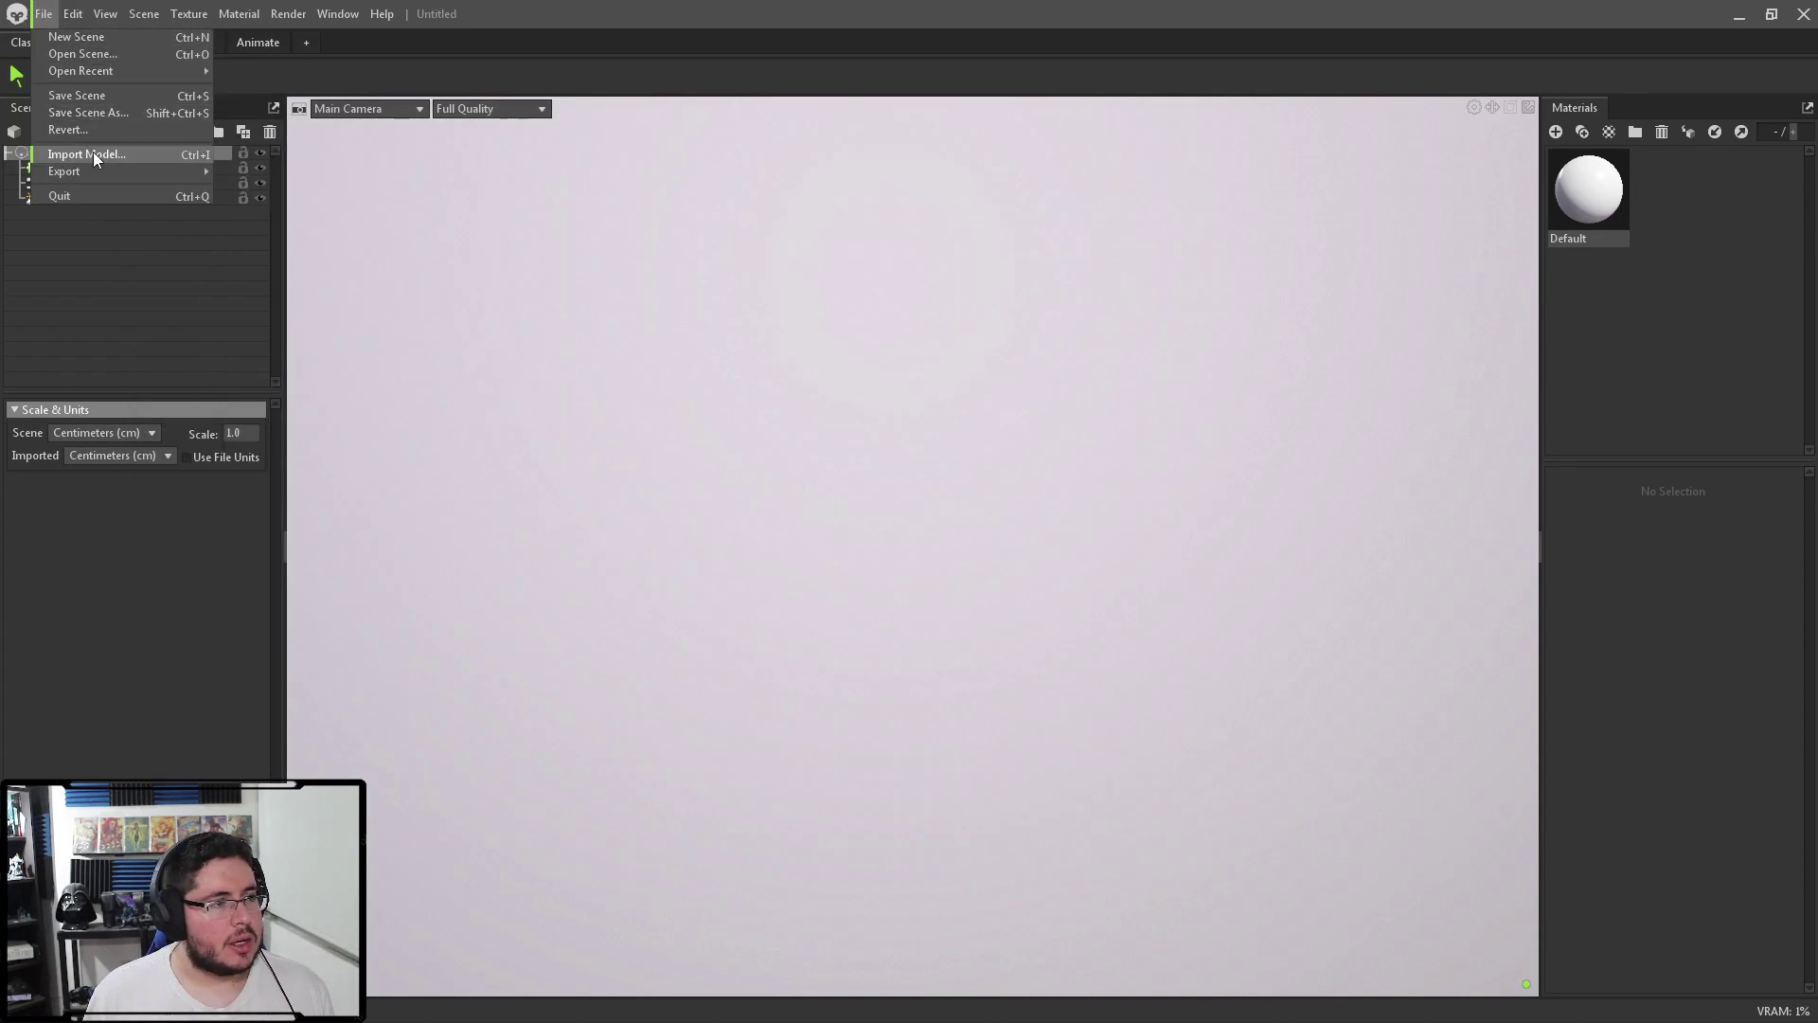
click(1102, 445)
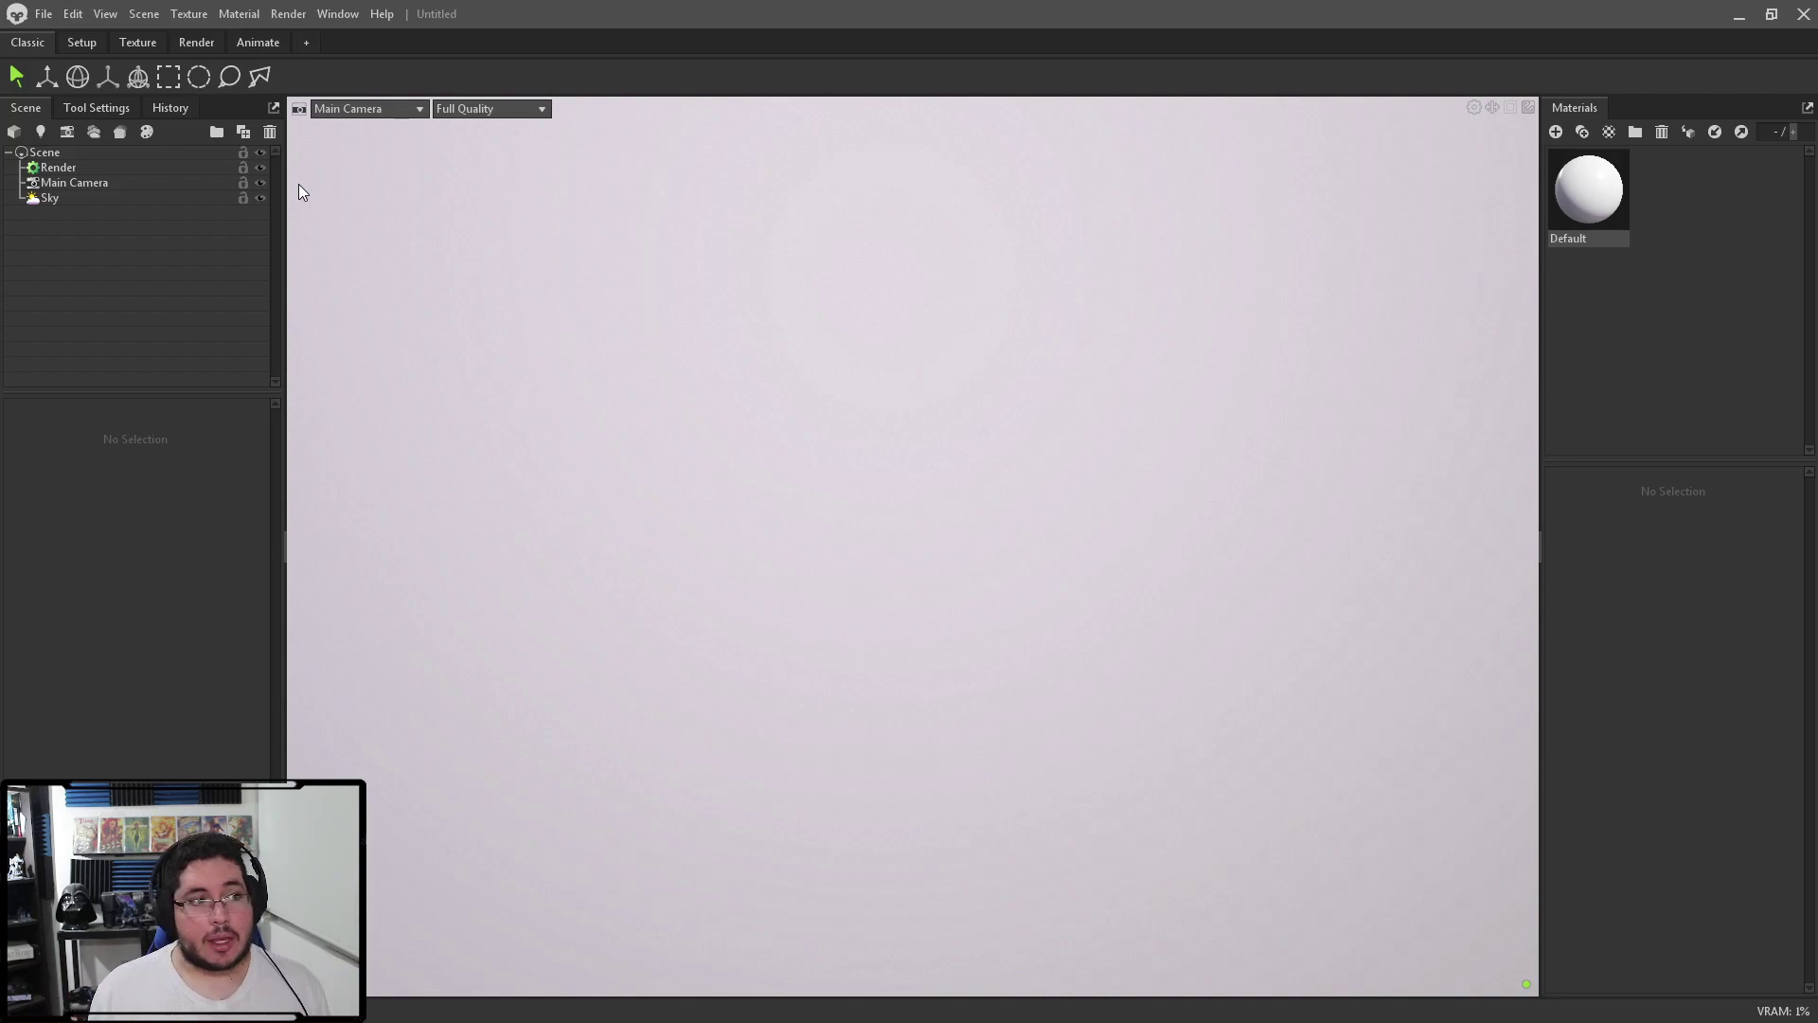
click(43, 13)
mouse_move(113, 68)
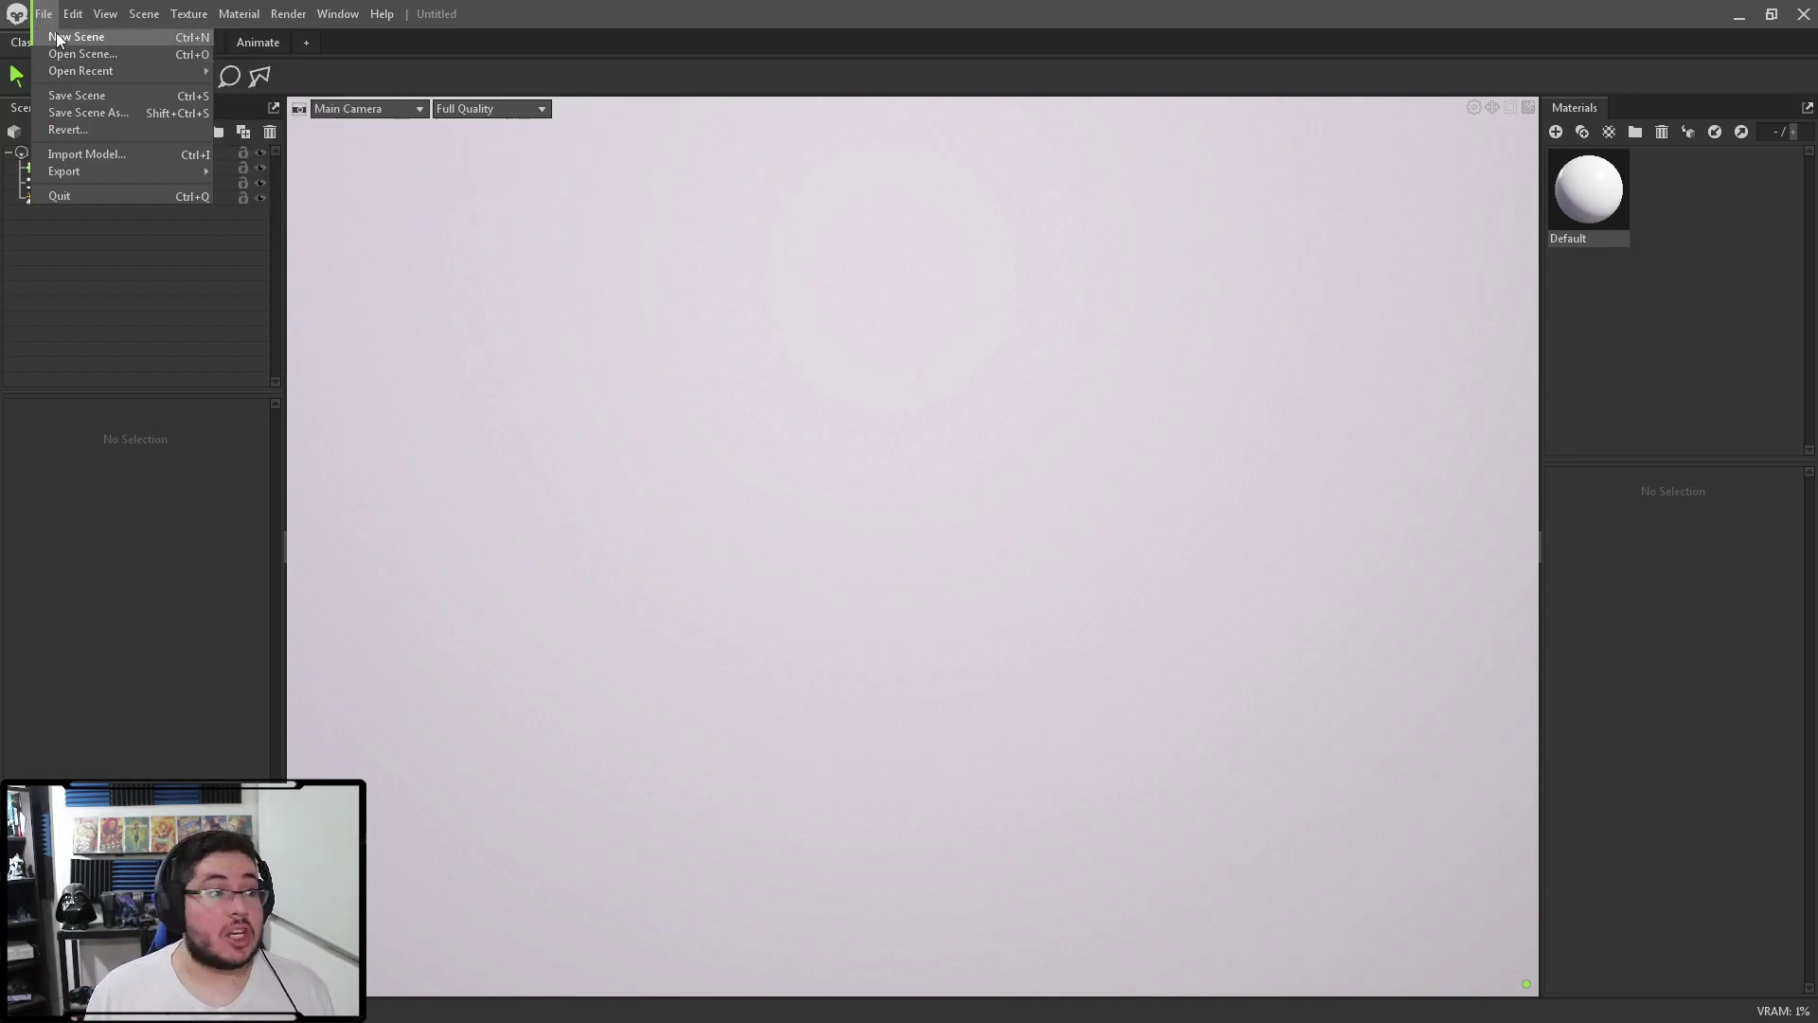
Load the recent MonkeyOrc_Render scene without saving, and orbit around the orc busts
click(422, 88)
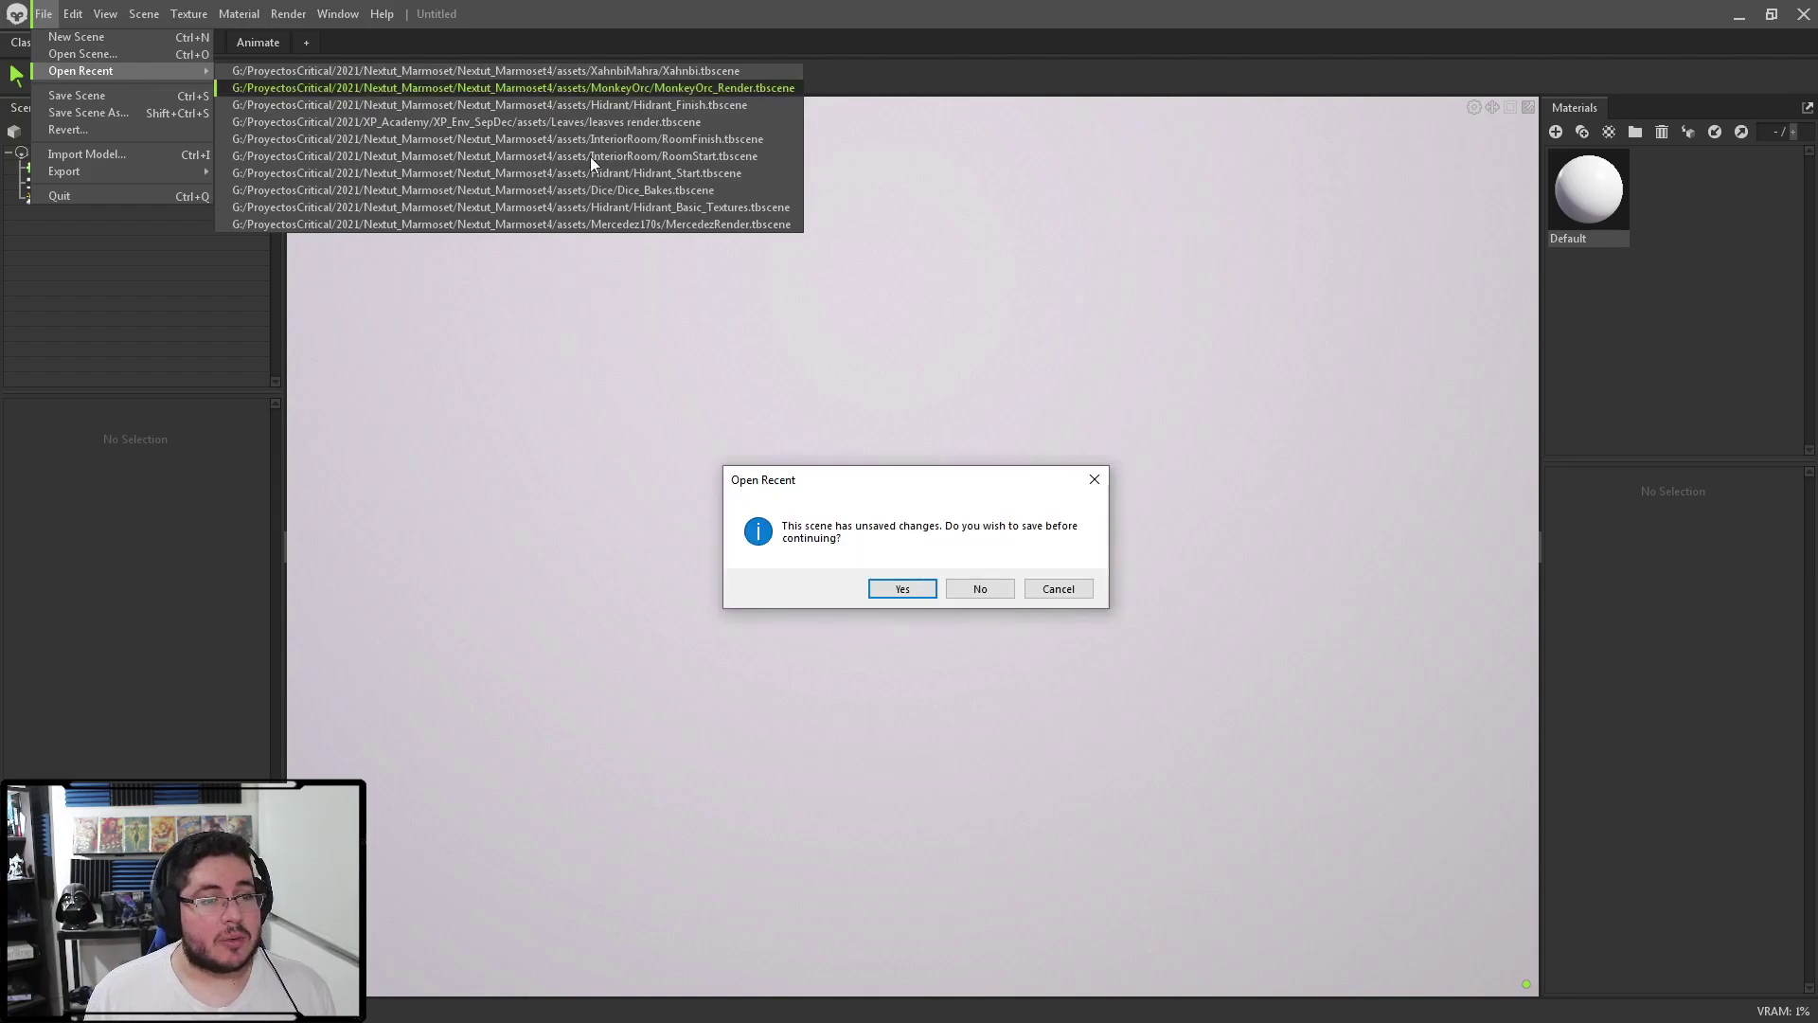
click(1011, 590)
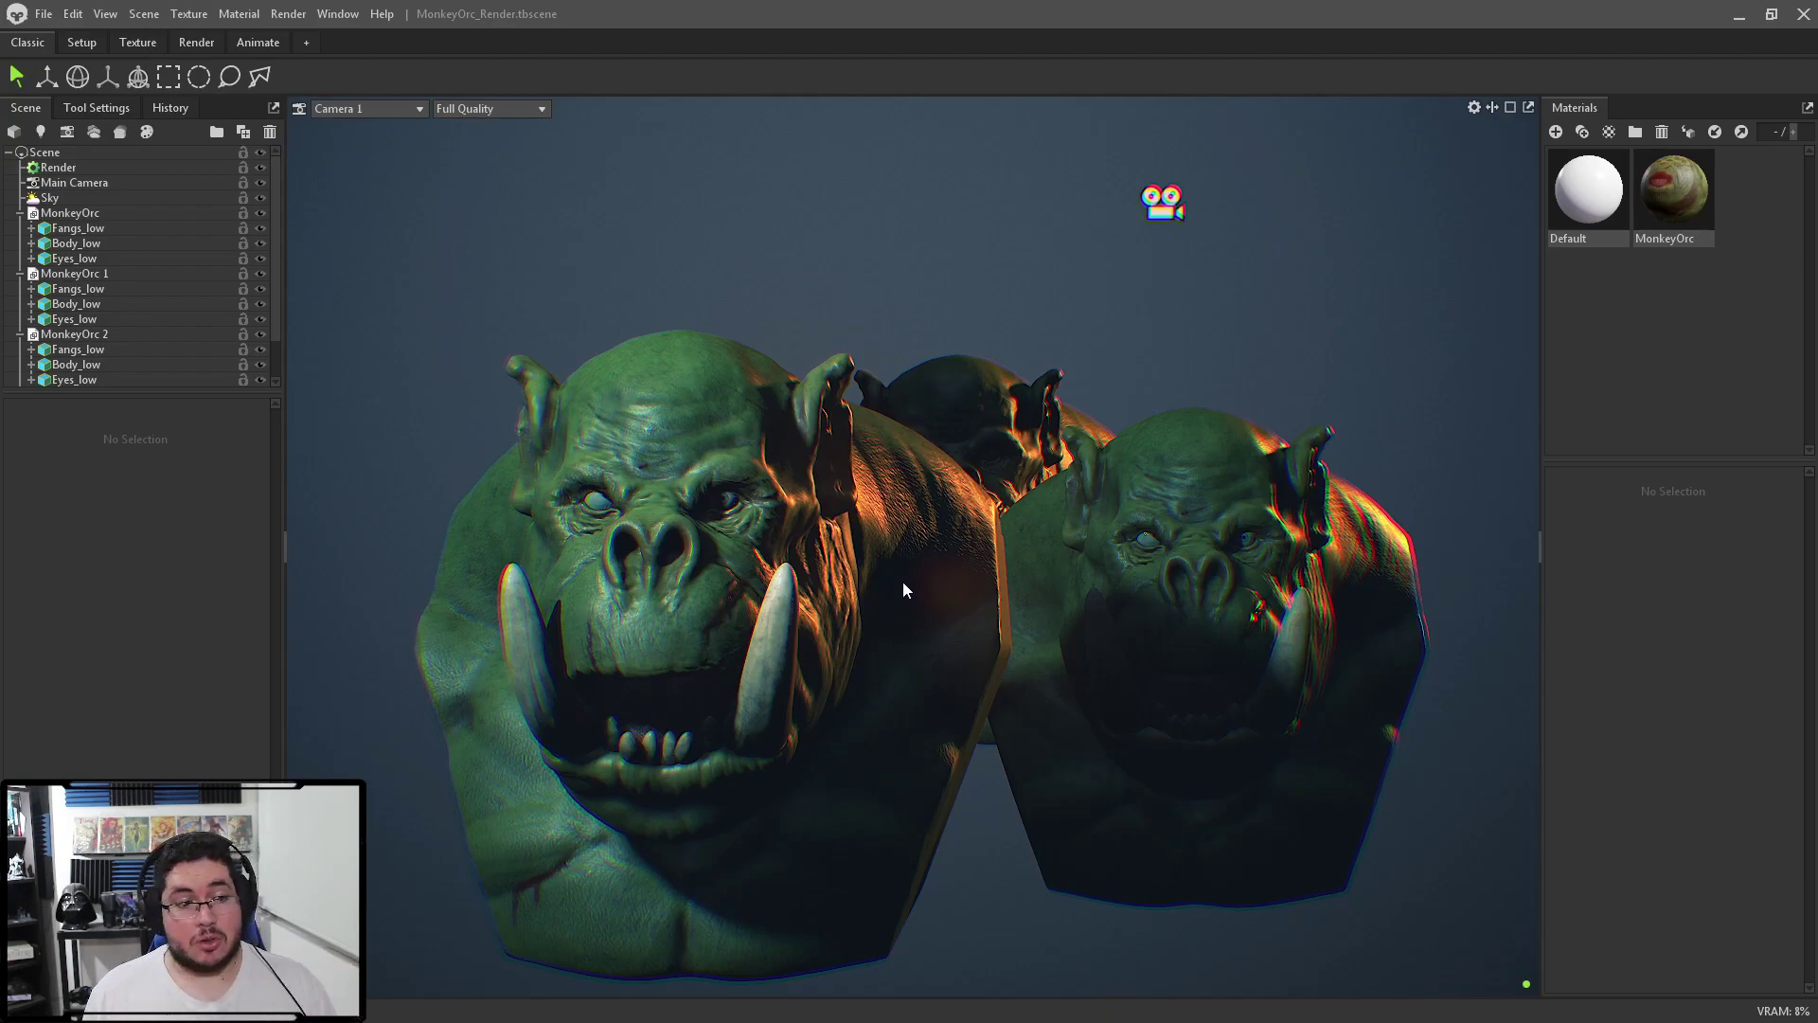
drag(949, 547, 852, 473)
scroll(213, 252, down, 1)
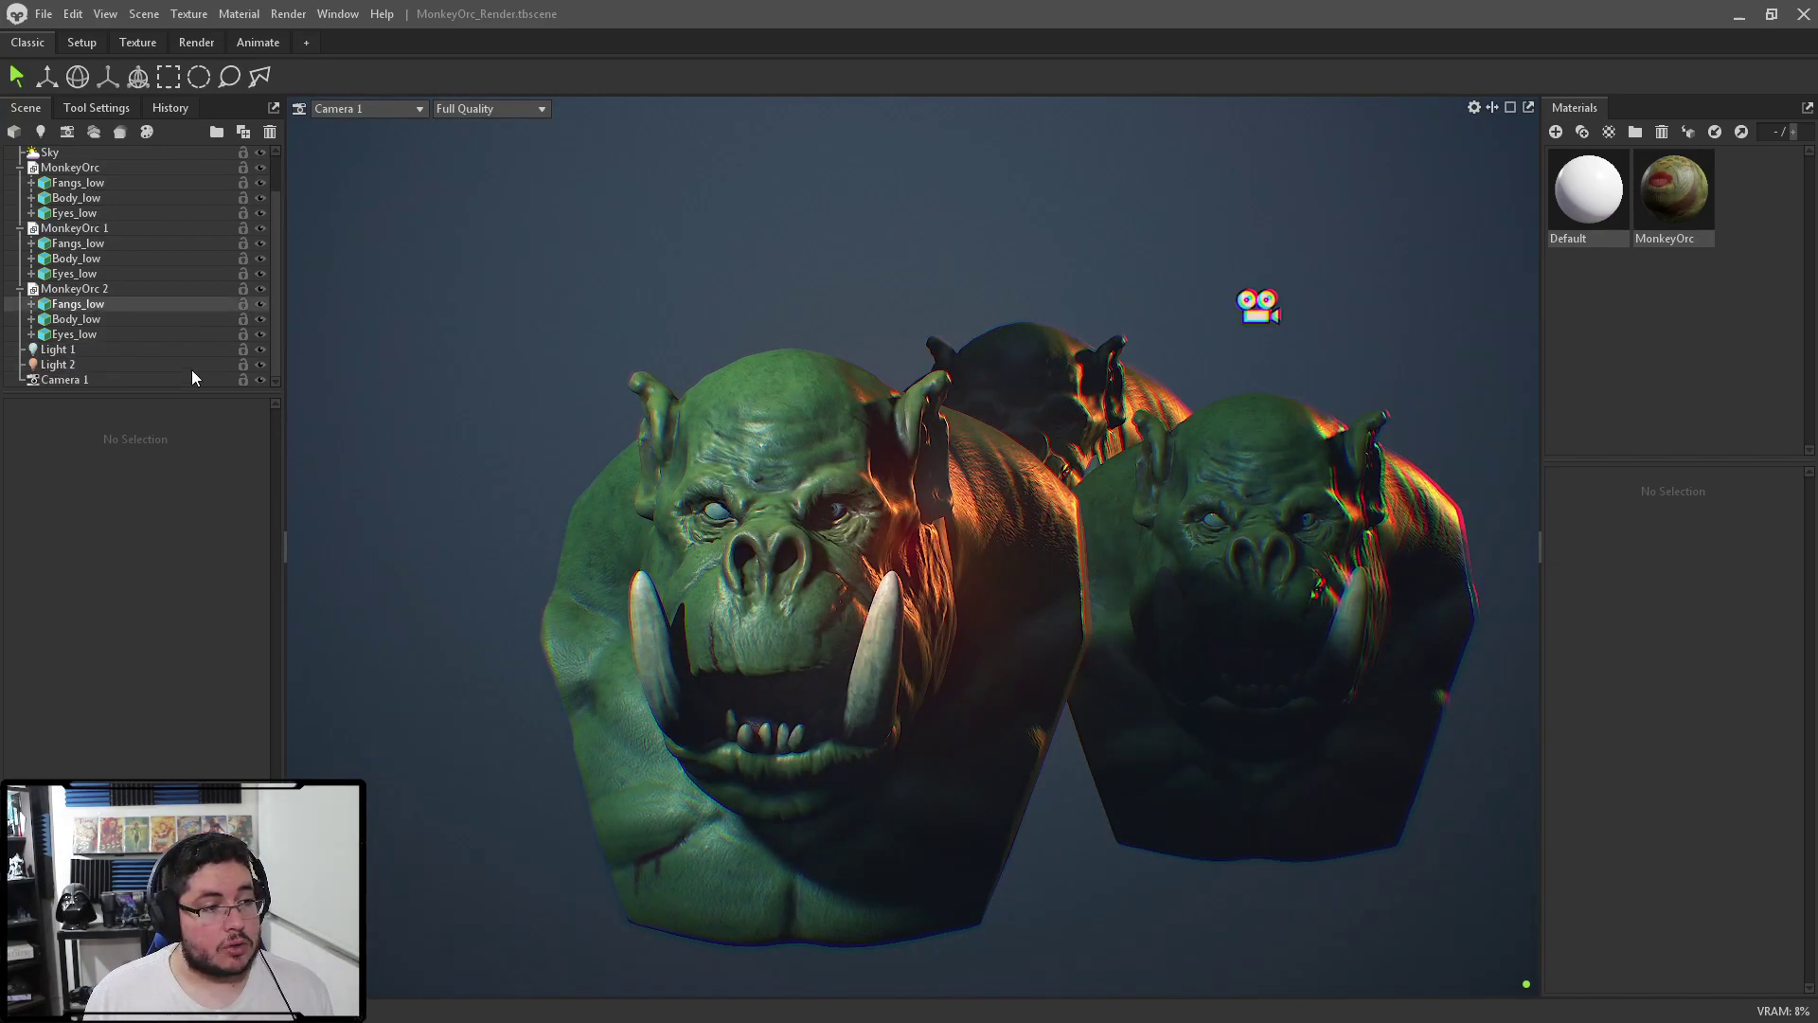
scroll(964, 531, up, 3)
scroll(964, 531, down, 4)
mouse_move(964, 530)
mouse_down()
mouse_move(1127, 515)
mouse_move(930, 521)
mouse_up()
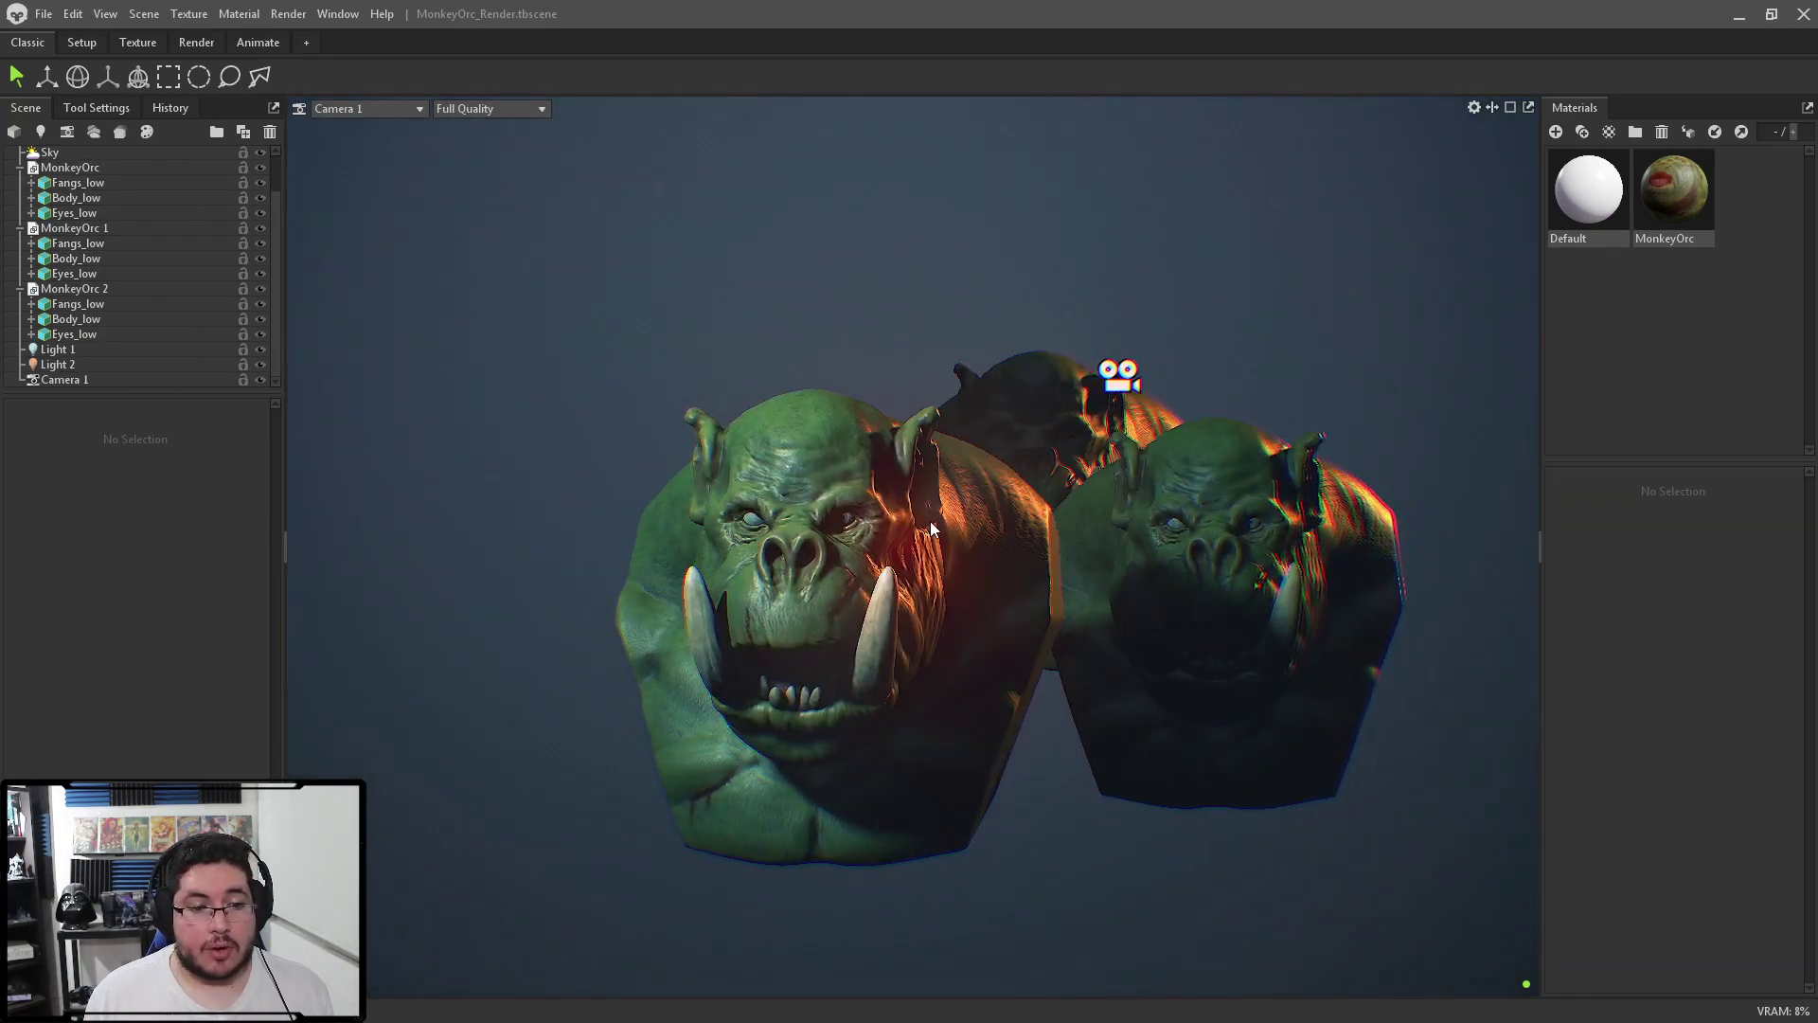
Show Render's lighting and ray-tracing settings and dolly in toward the front orc
click(76, 165)
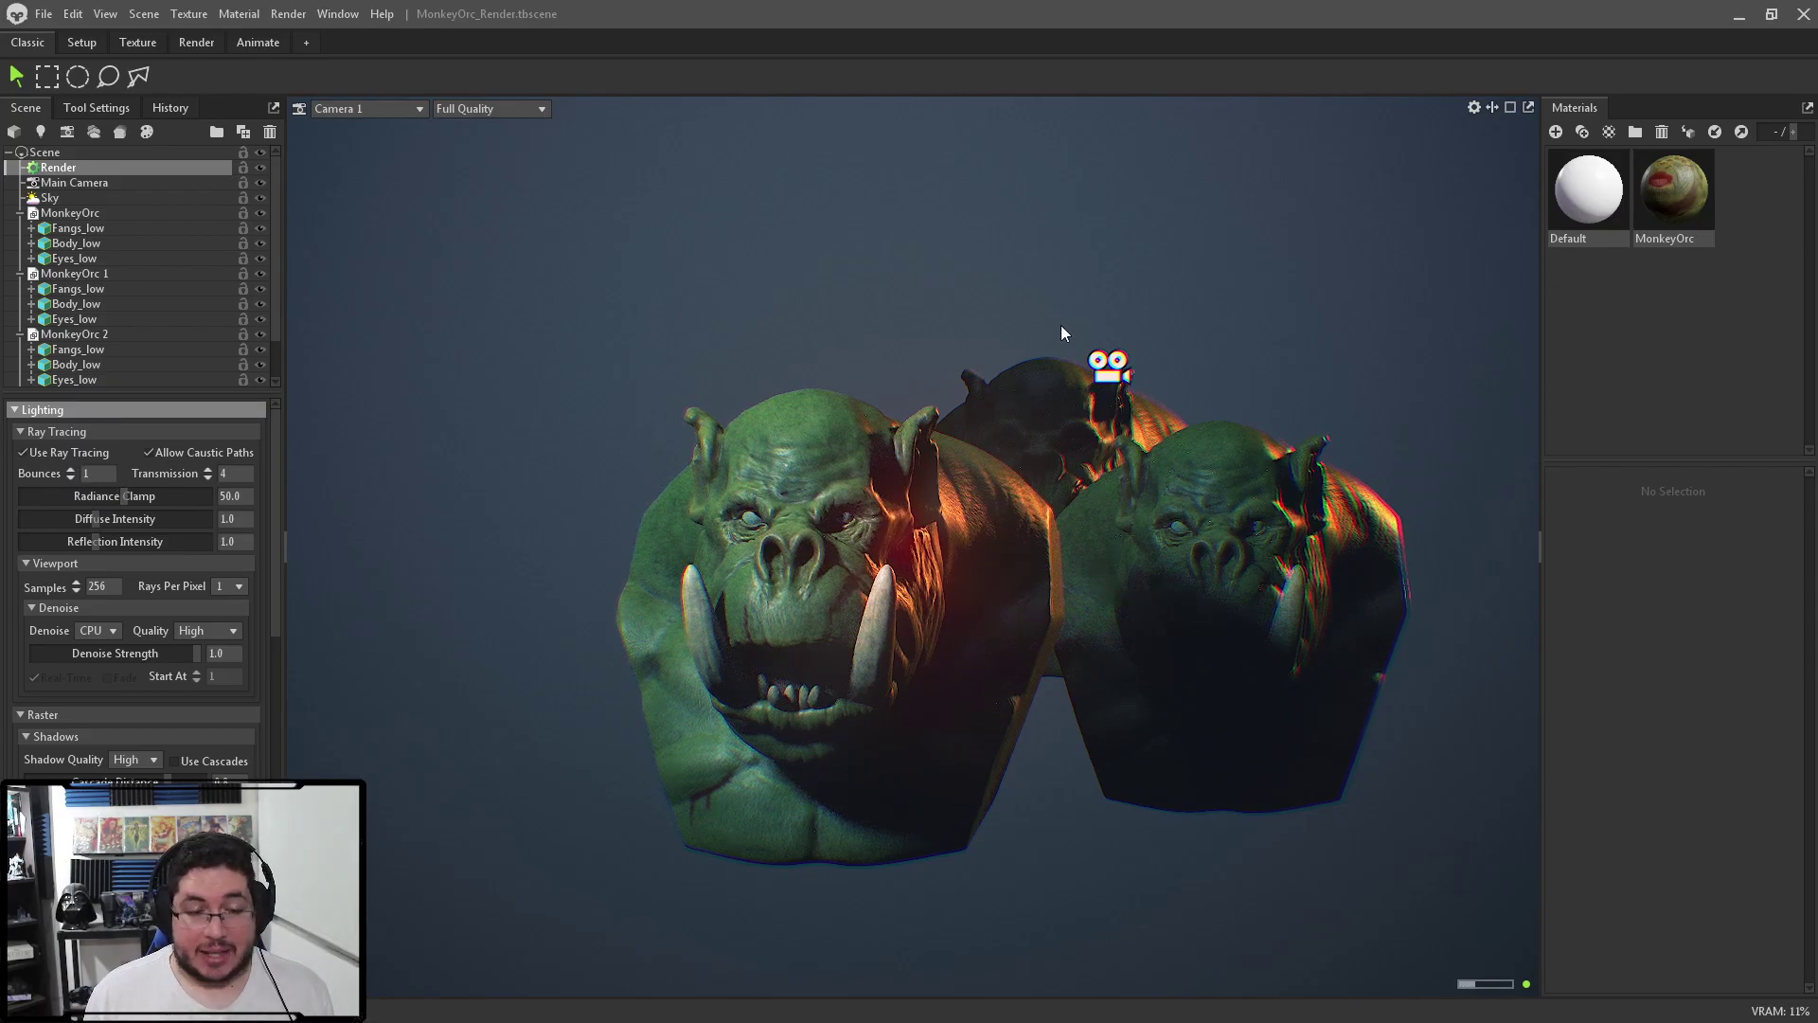
right_drag(1061, 332, 1089, 513)
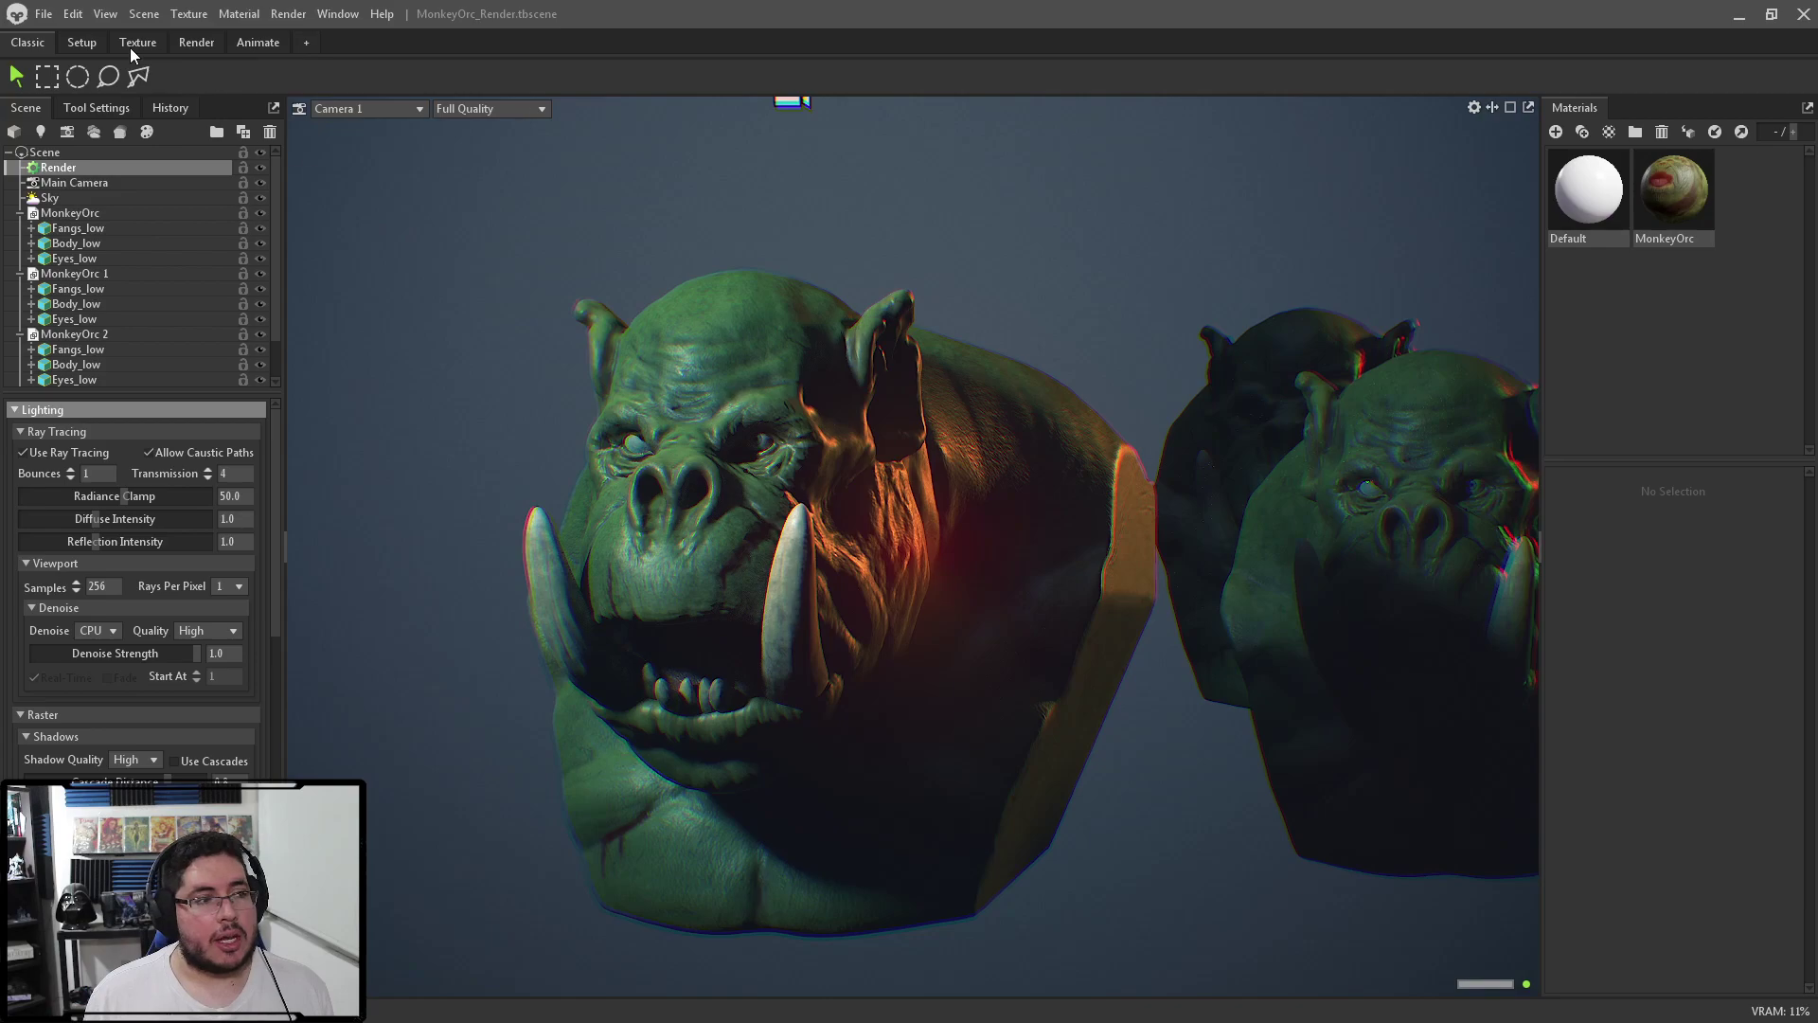
click(43, 14)
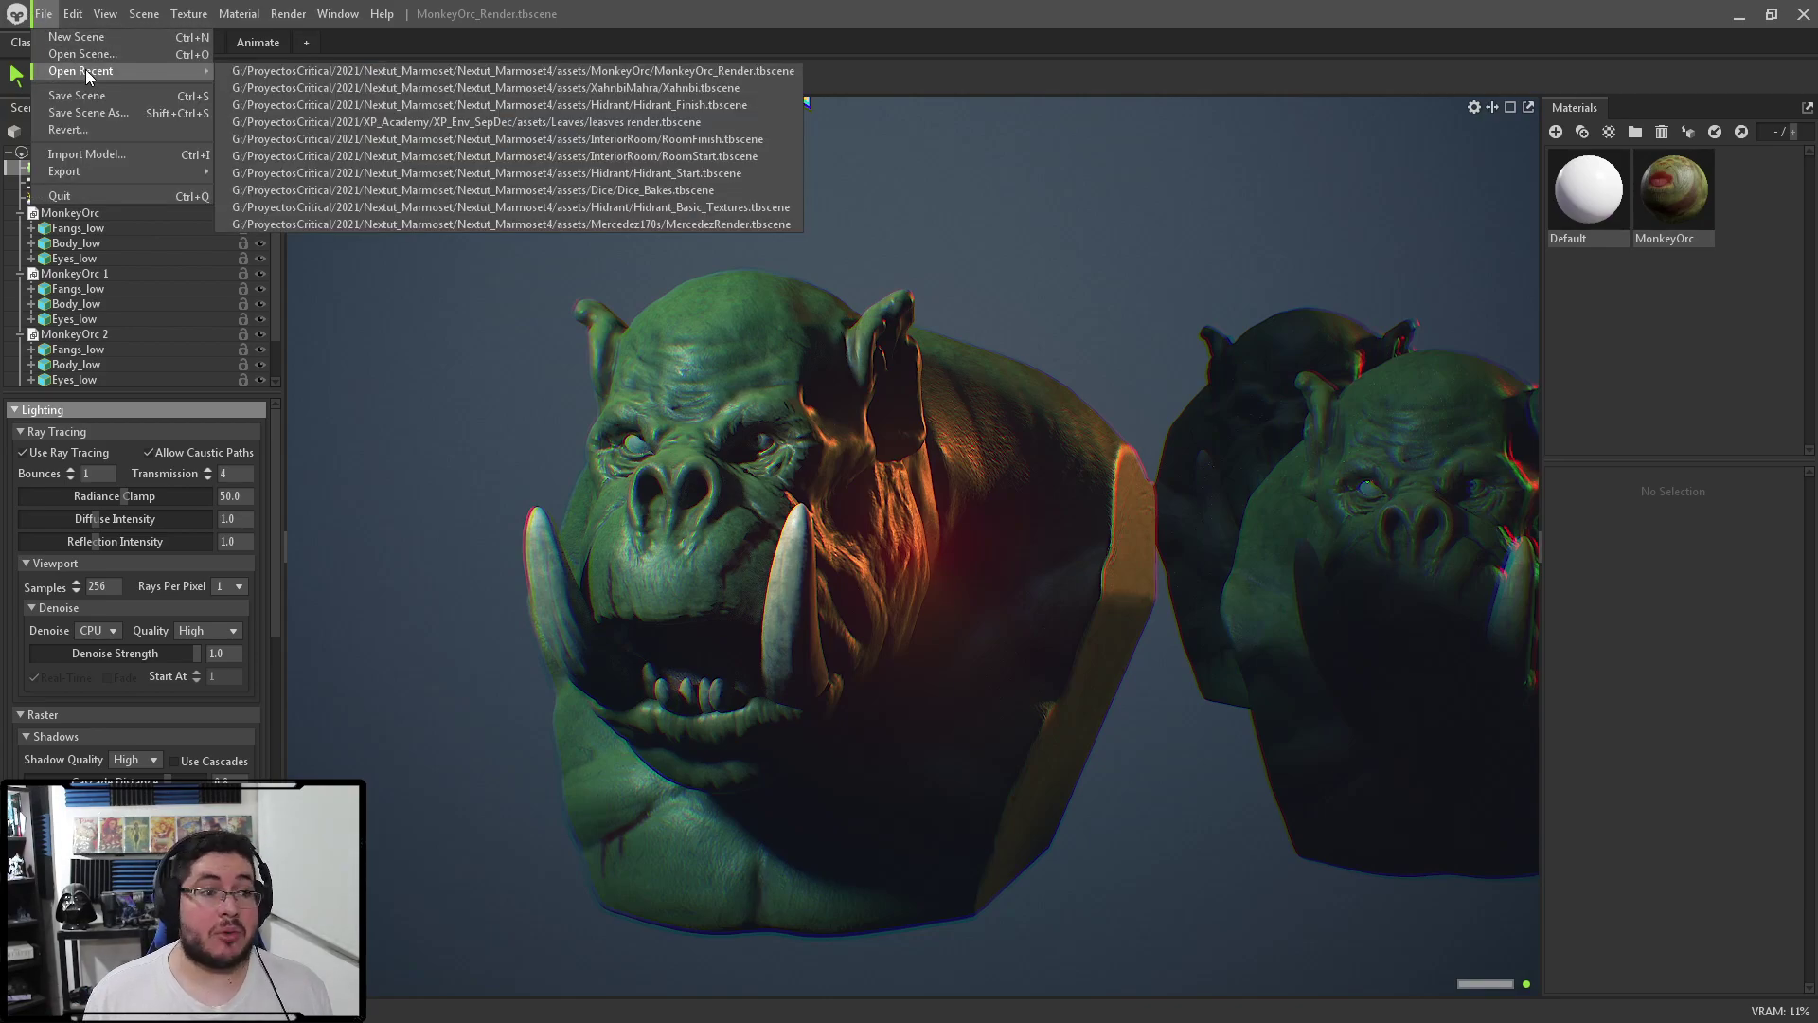
Without saving the orcs, open DorRender from Nextut_Marmoset4 > assets > Dor the Dwarf
mouse_move(43, 14)
mouse_move(92, 74)
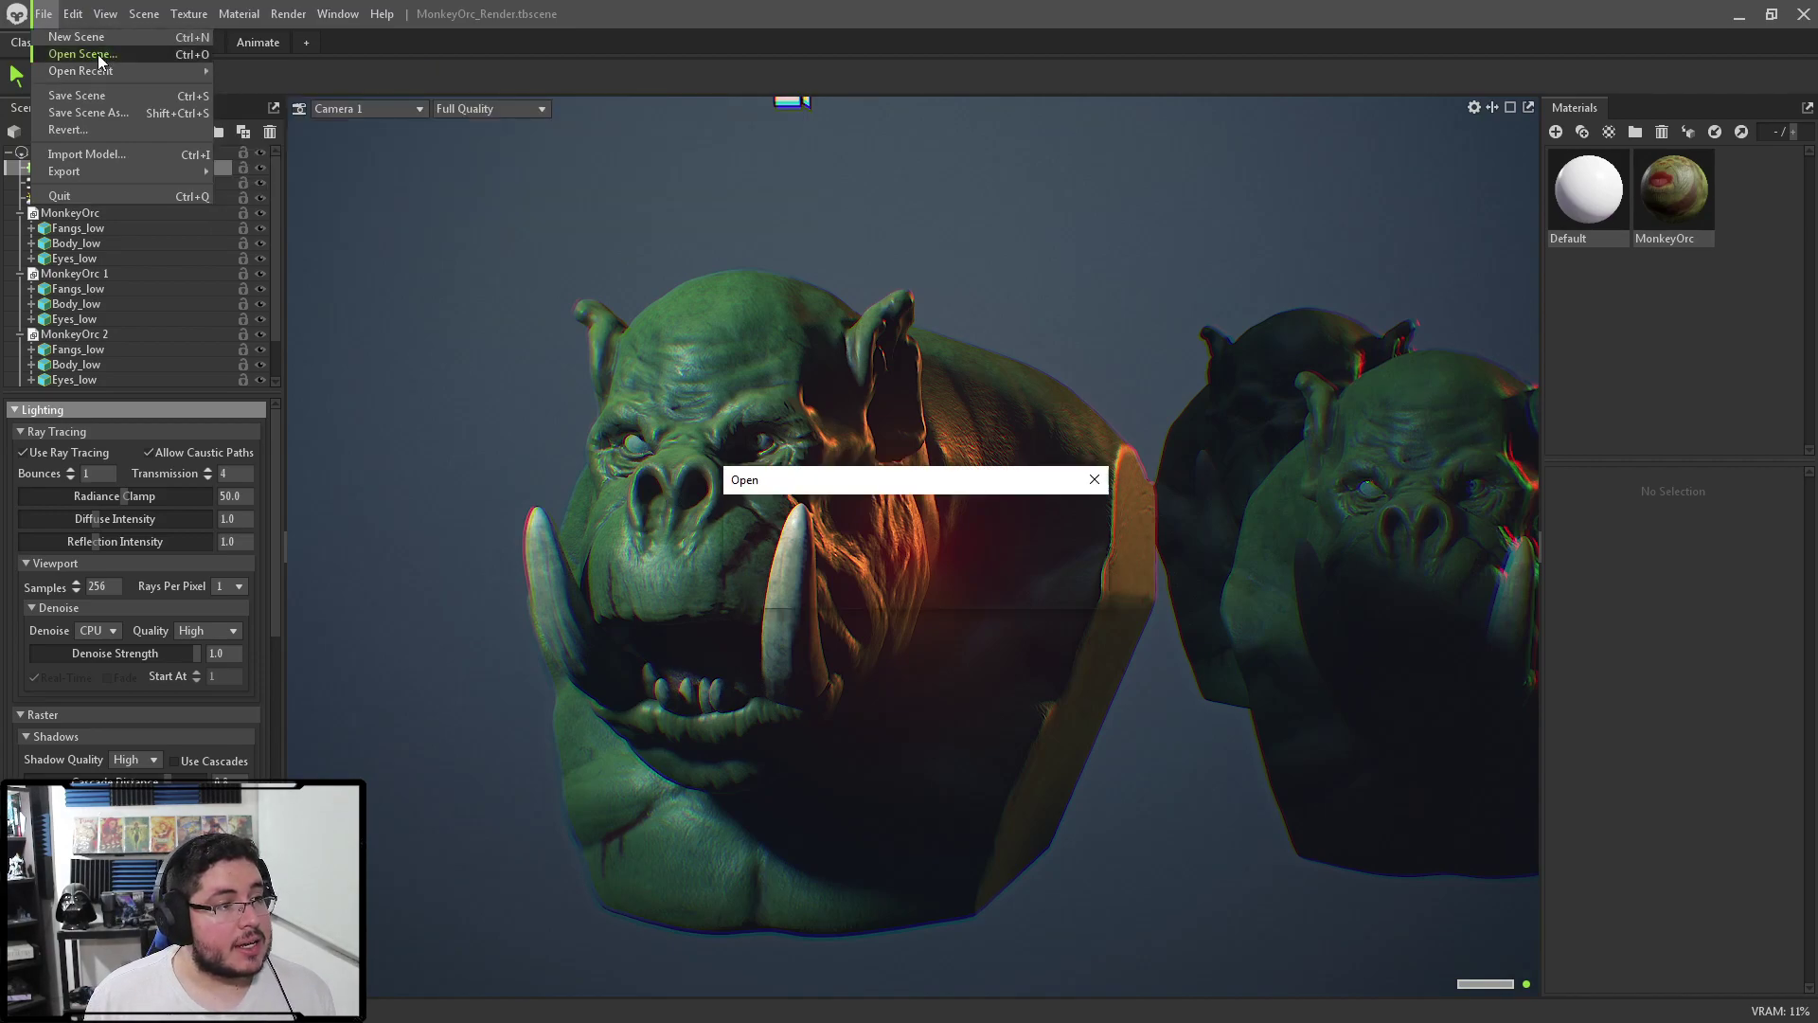
click(981, 588)
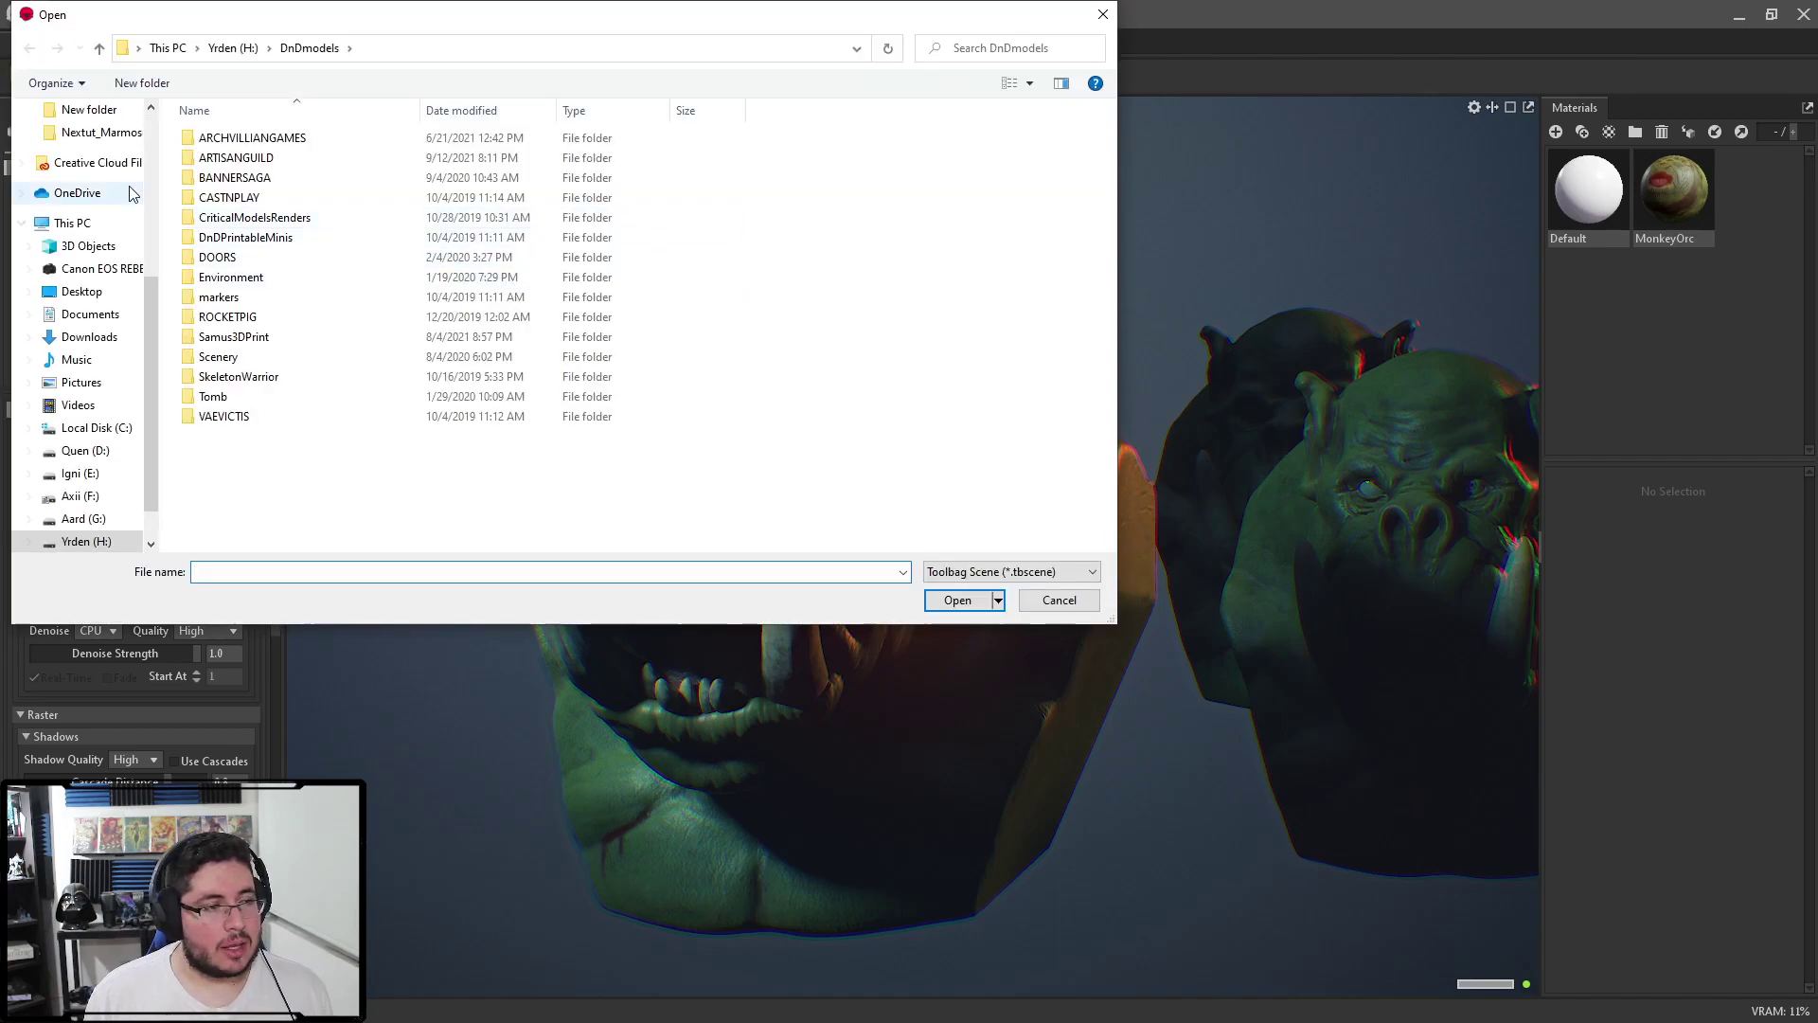
click(78, 138)
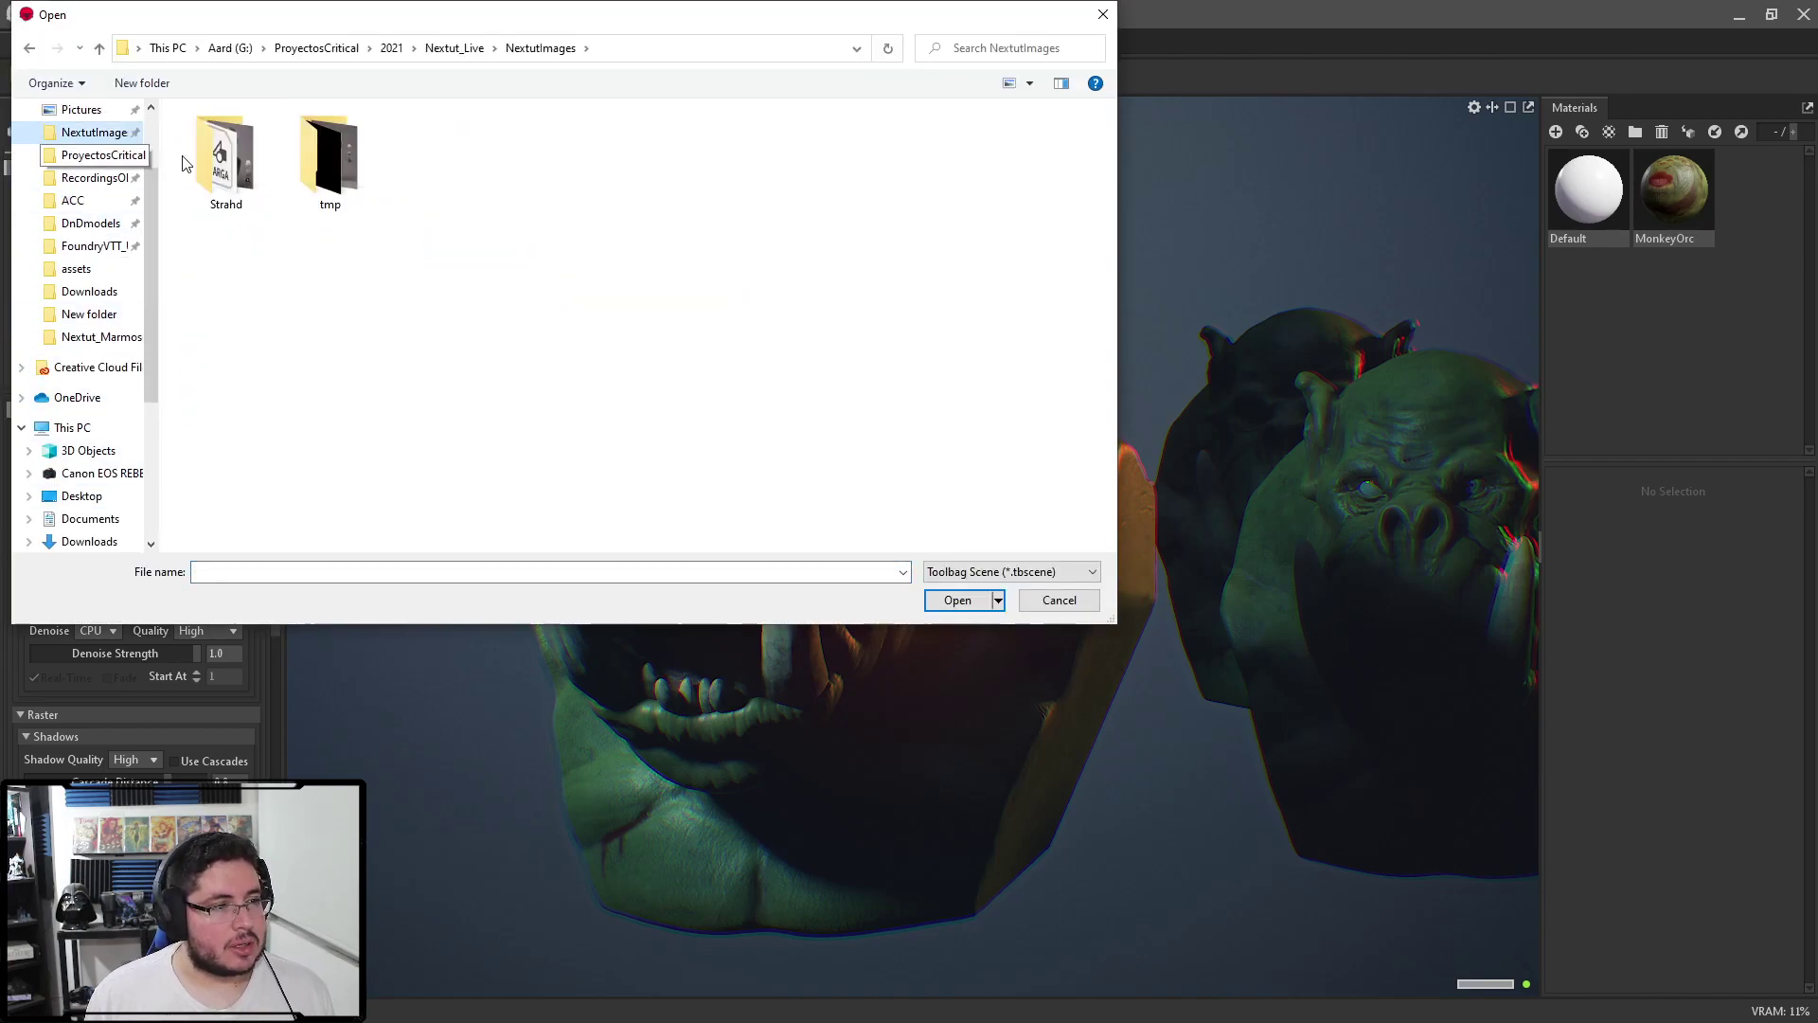
click(74, 157)
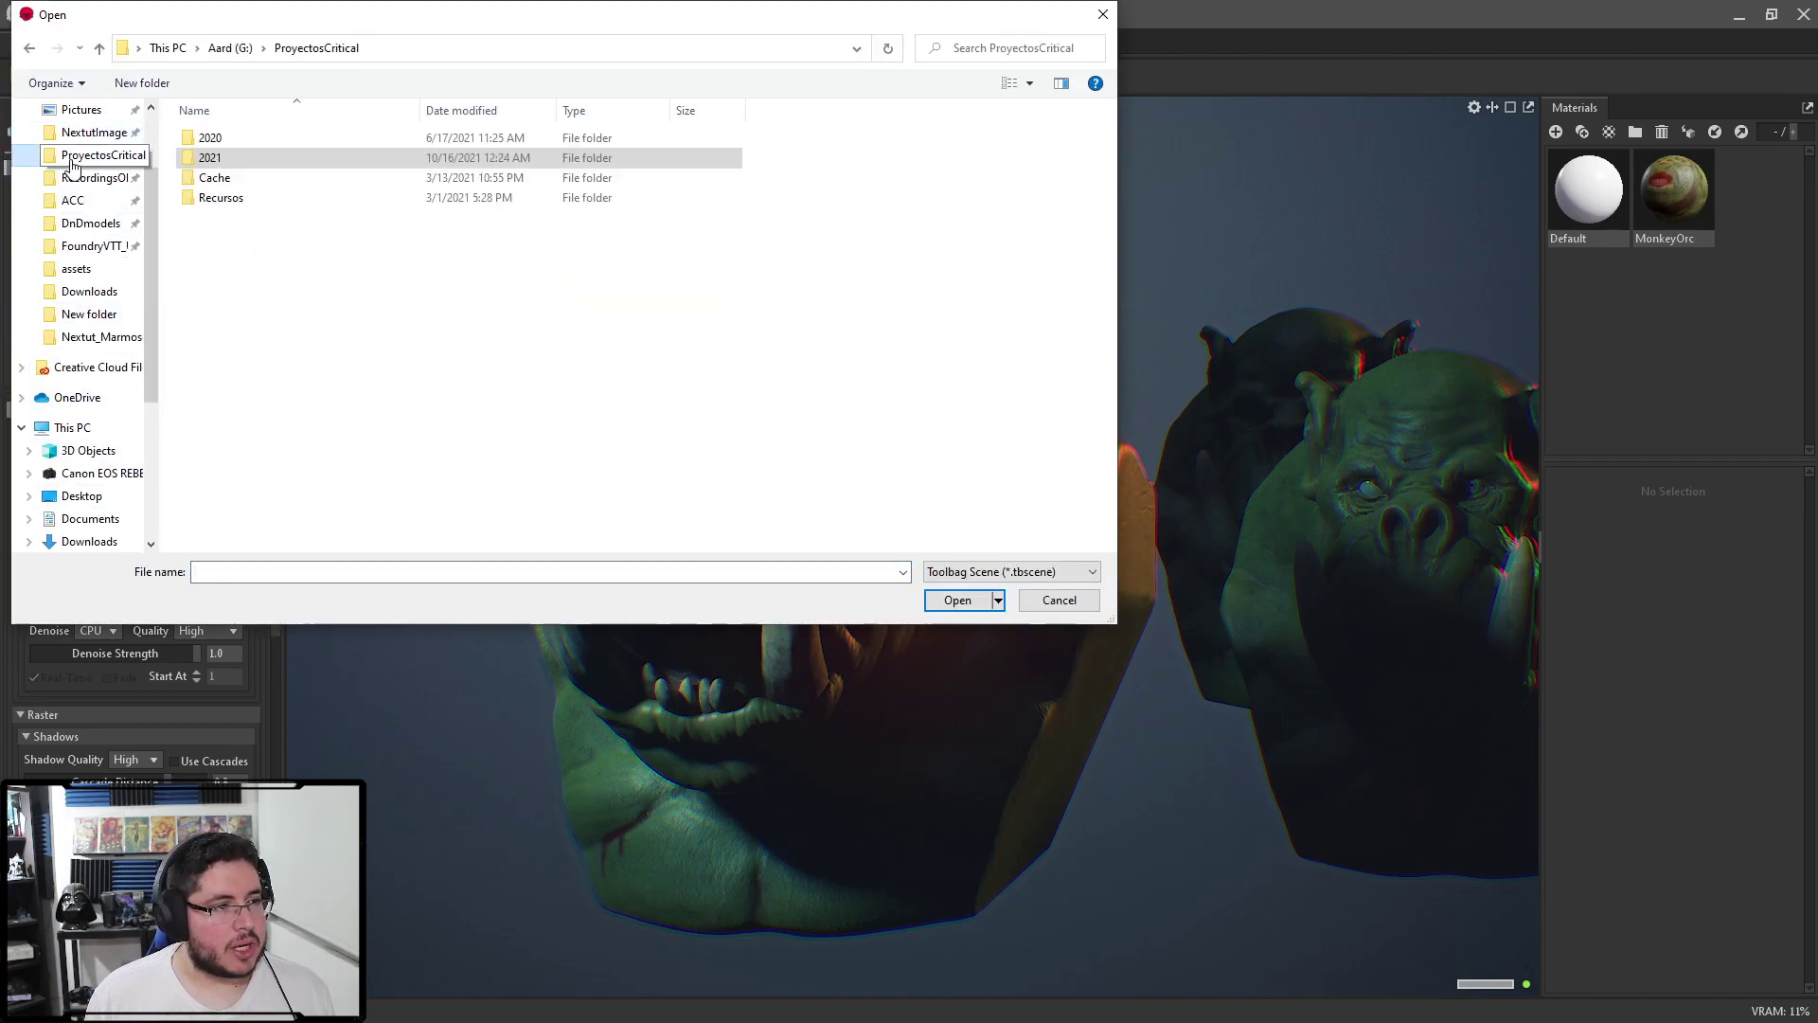
double_click(228, 160)
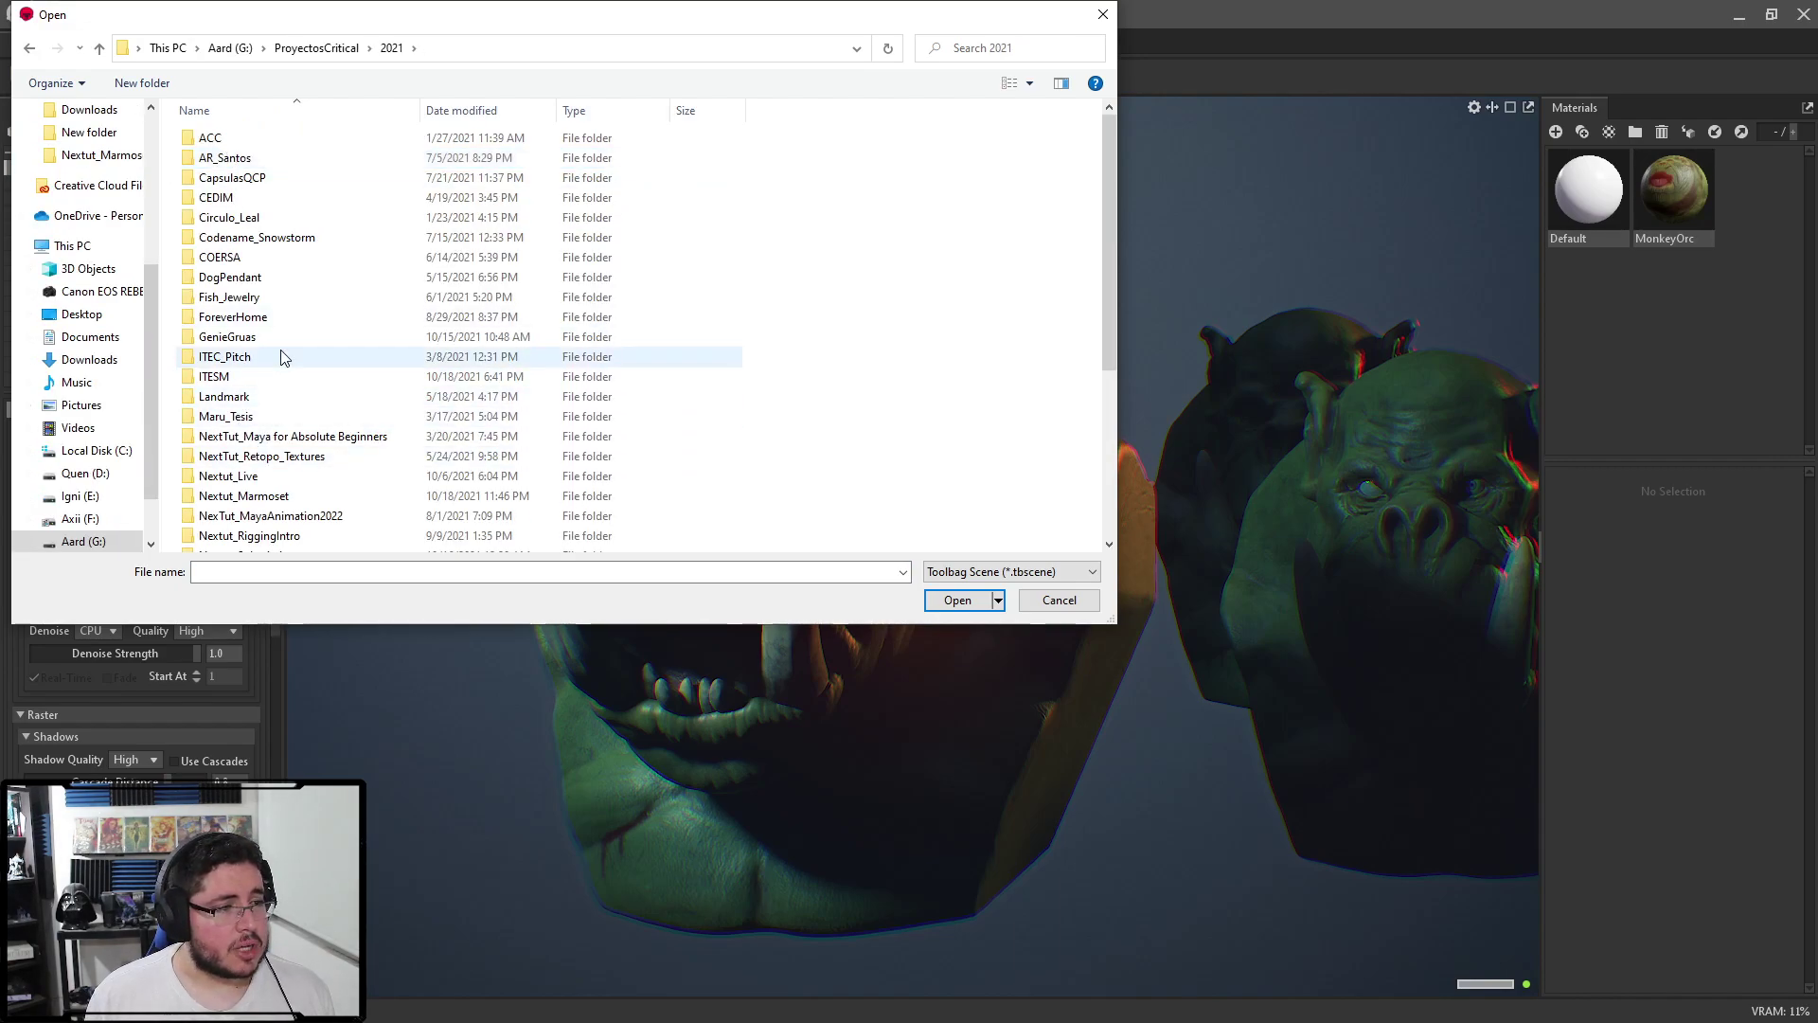
double_click(264, 495)
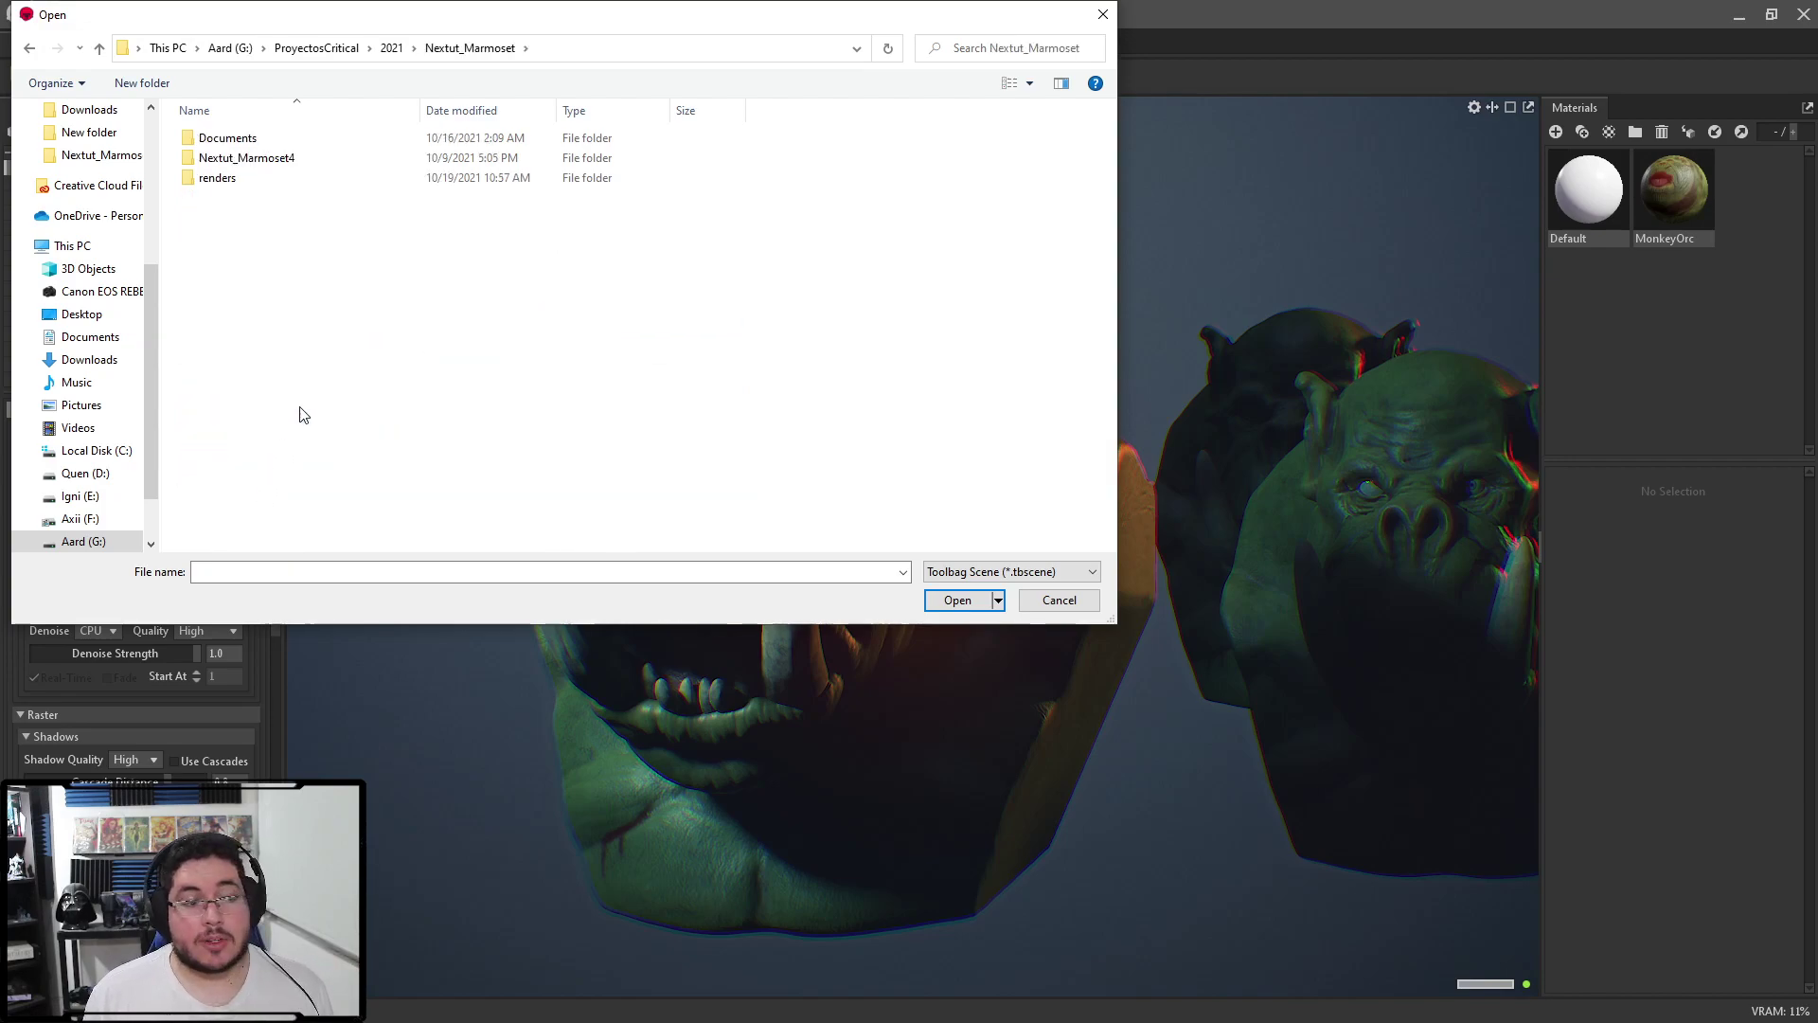
double_click(281, 163)
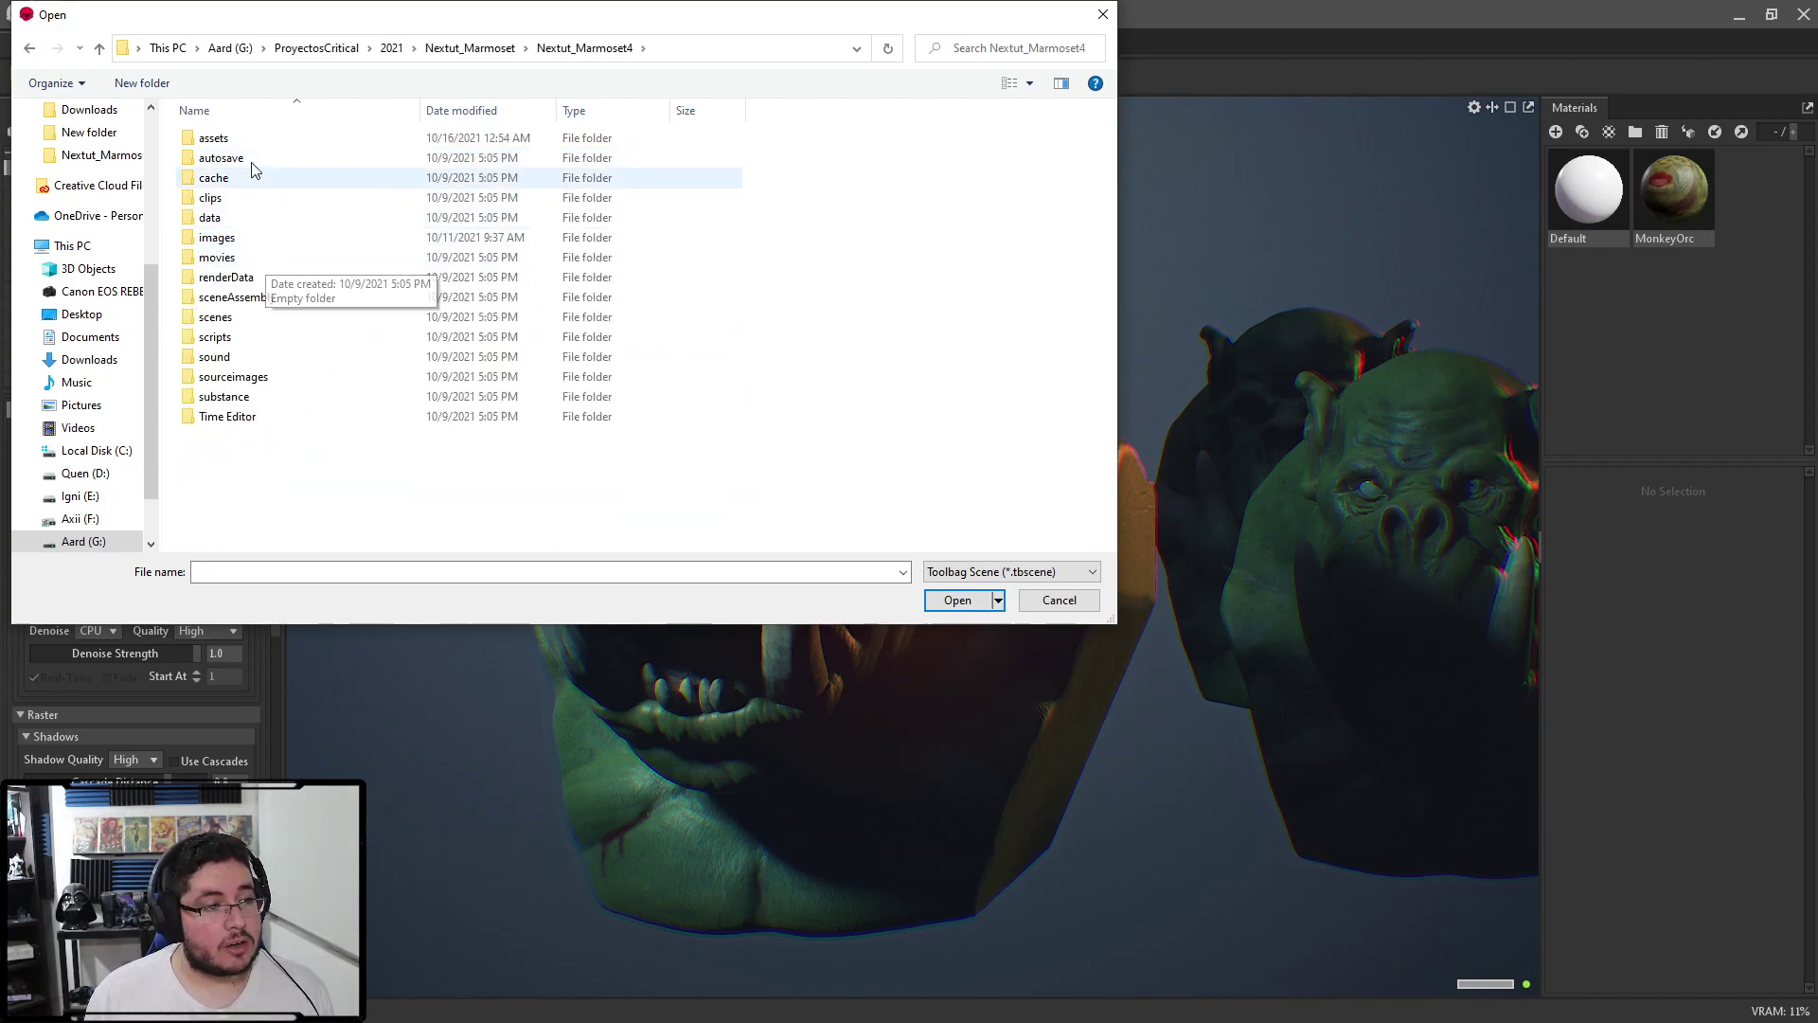
double_click(256, 142)
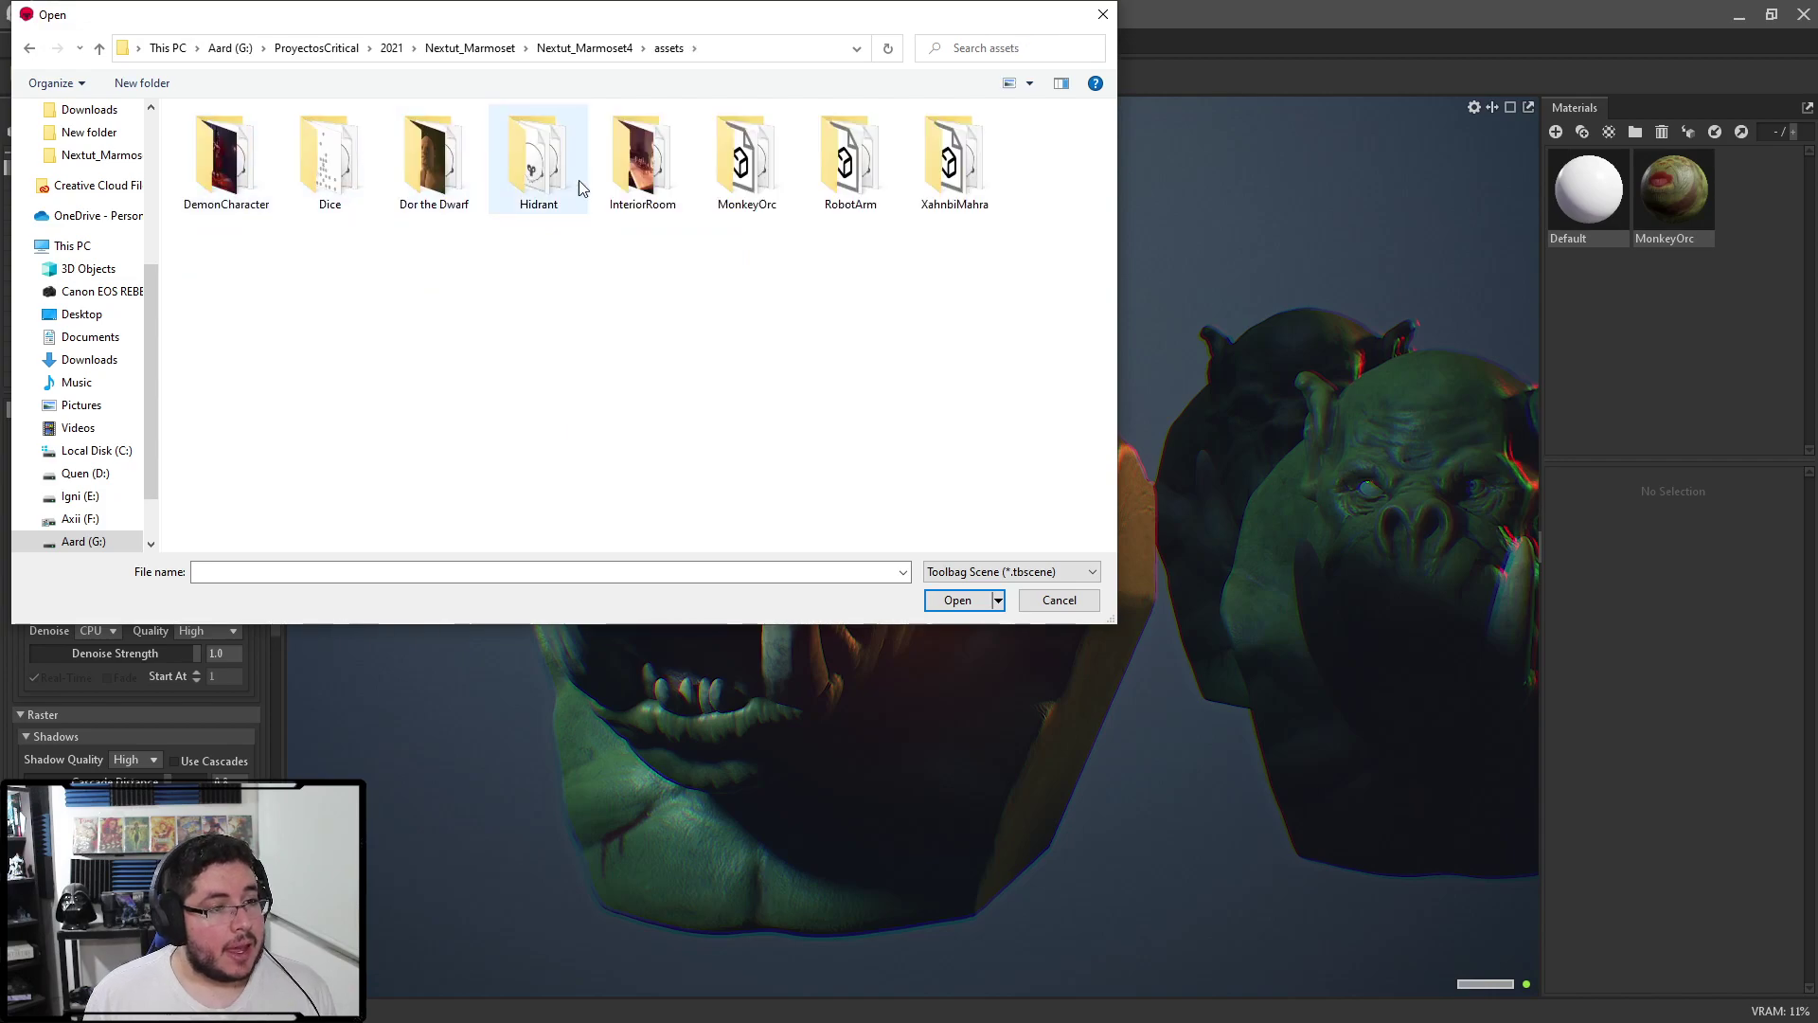
double_click(465, 194)
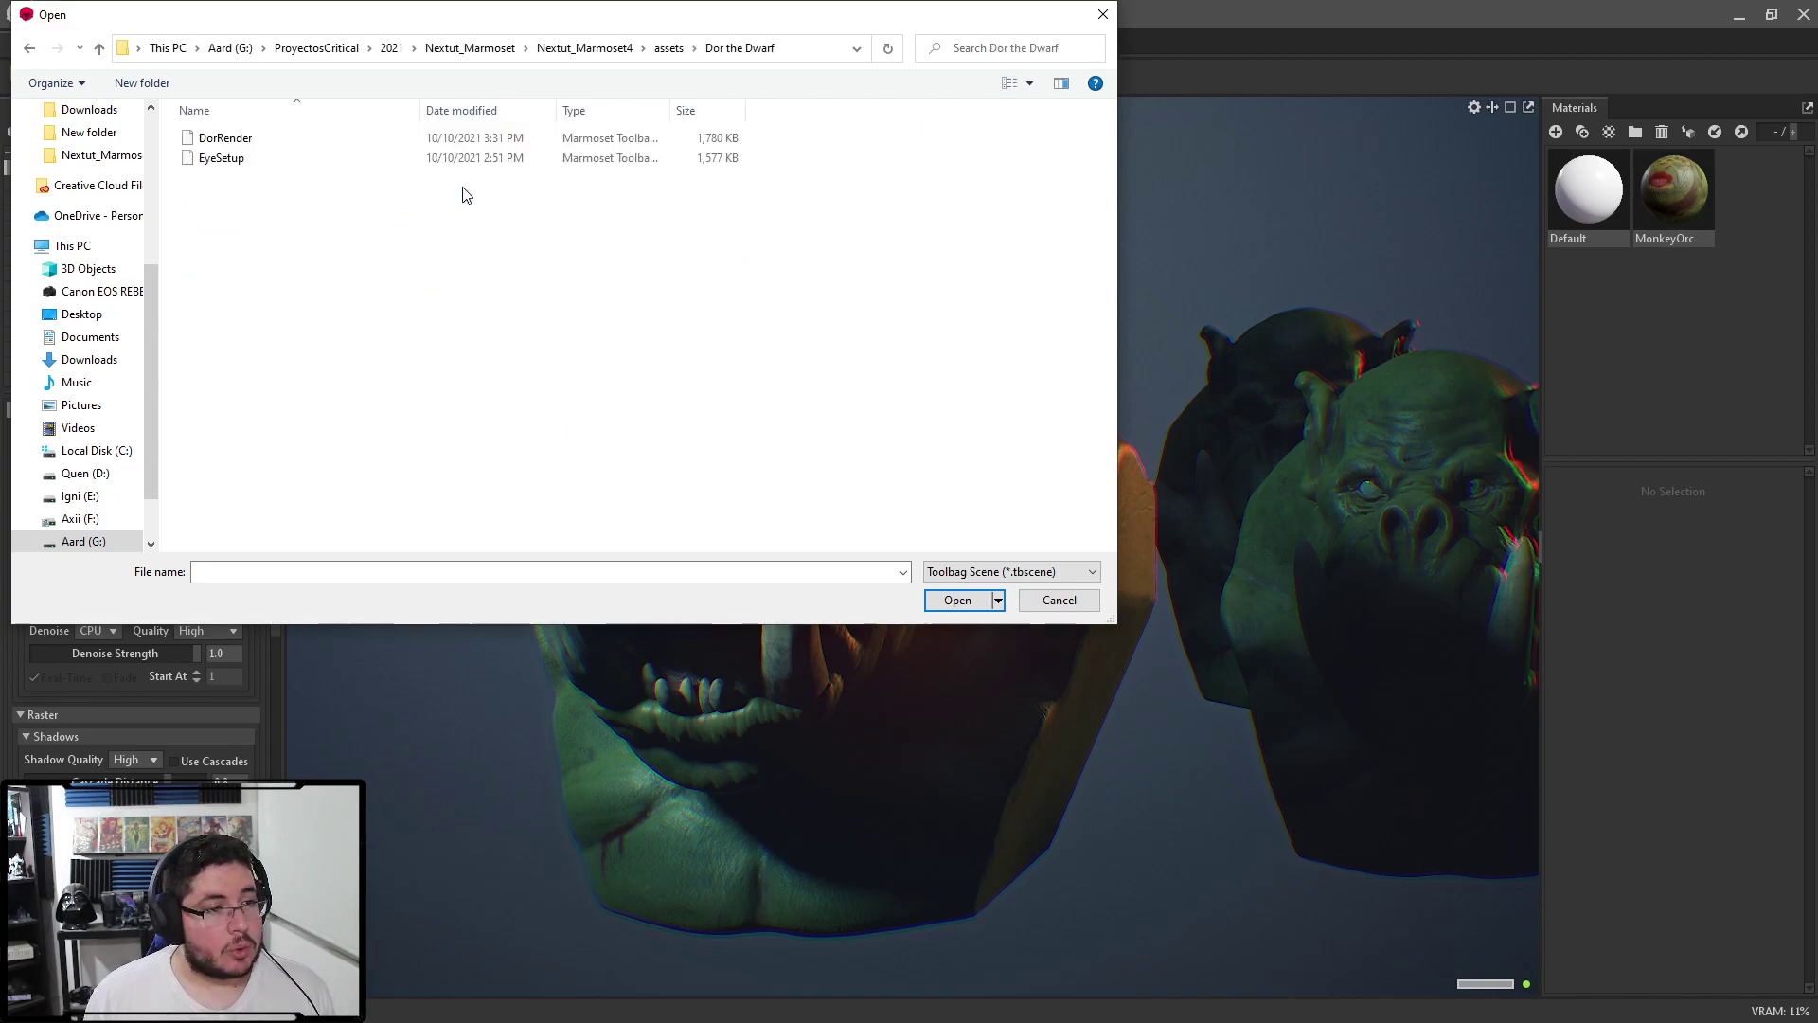
double_click(225, 138)
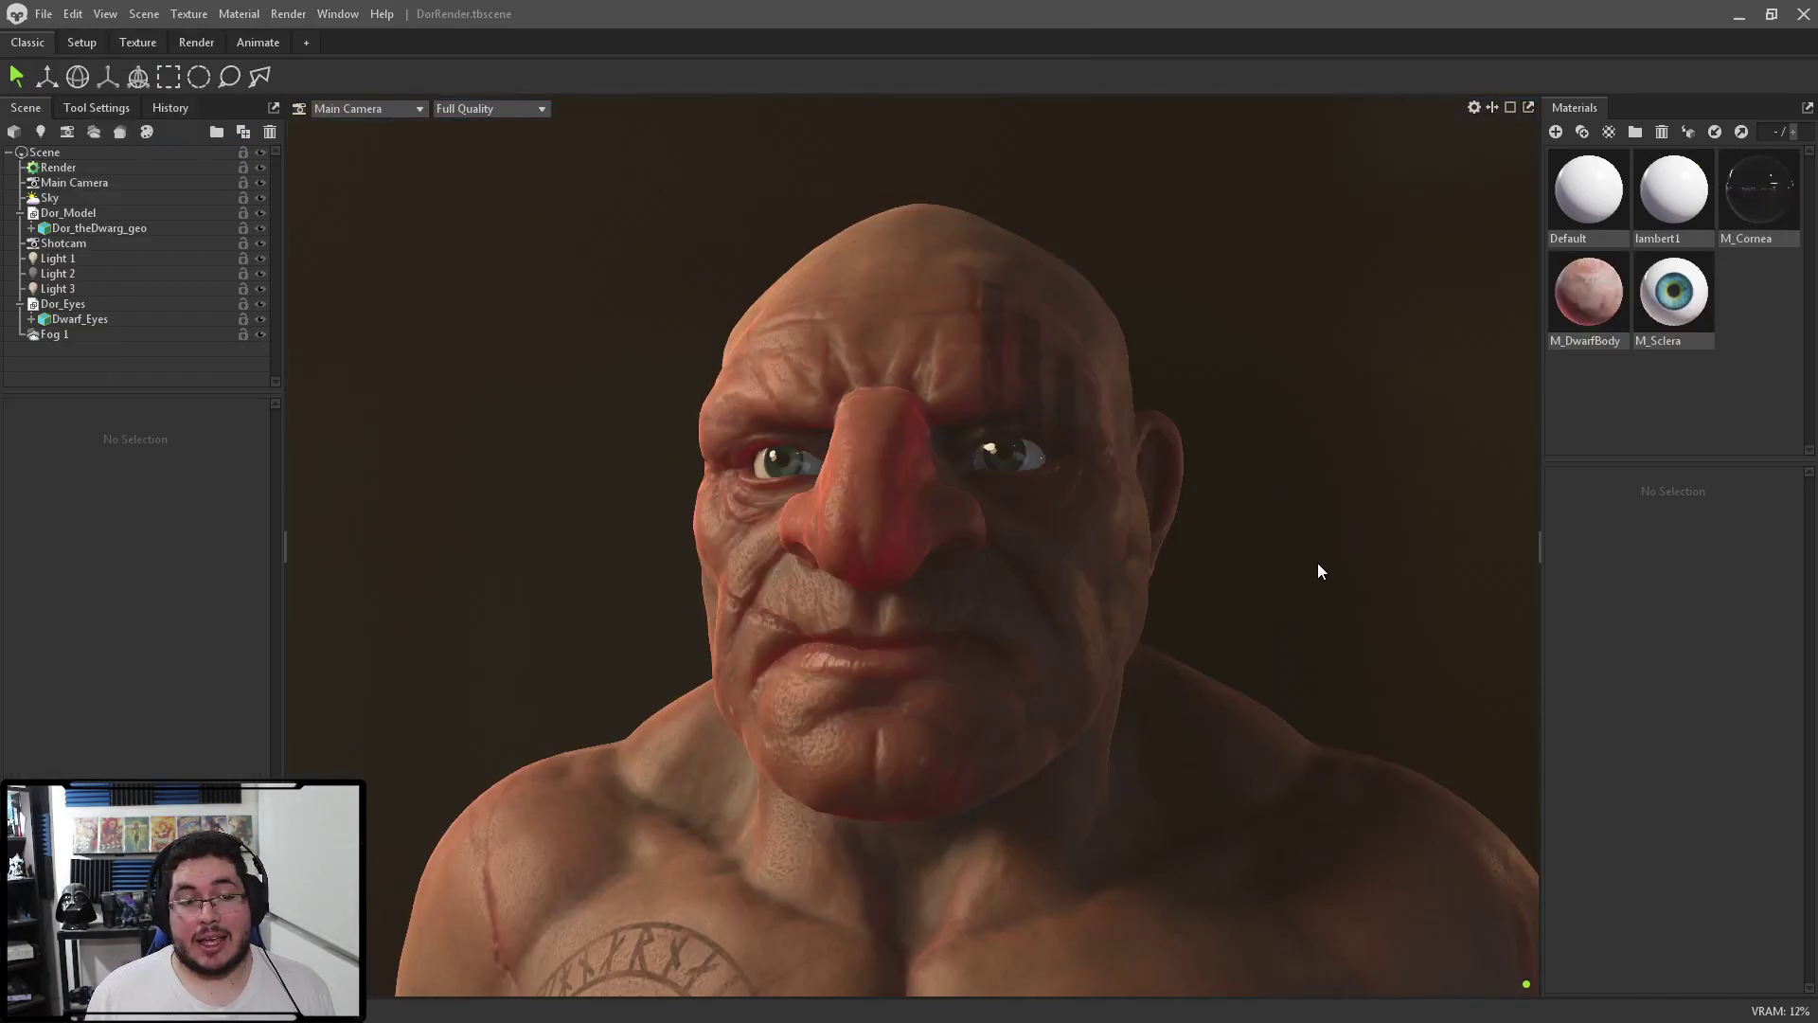
Zoom and orbit around the dwarf bust to view his face, profile and chest tattoo
scroll(1151, 474, down, 5)
drag(1151, 474, 1292, 589)
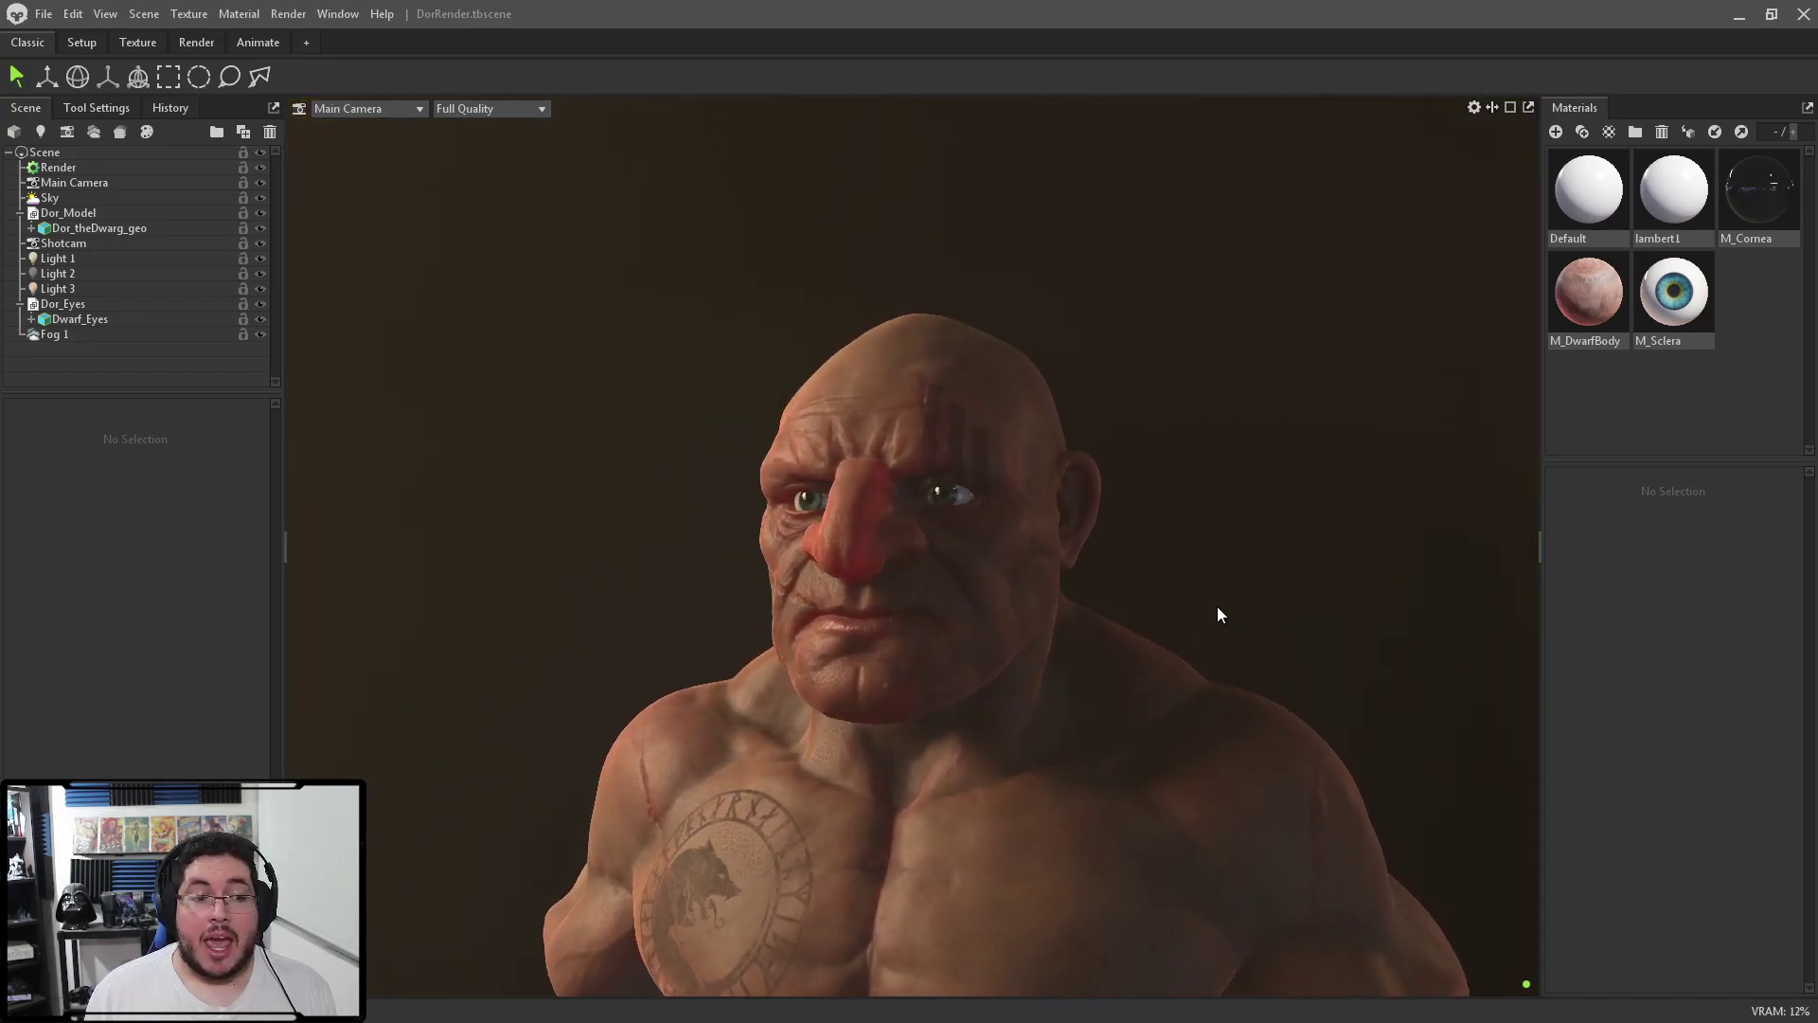
scroll(1331, 597, up, 5)
drag(1219, 523, 794, 587)
scroll(1326, 594, up, 5)
drag(1013, 653, 767, 431)
Open DemonRender from the DemonCharacter folder, declining to save the dwarf scene
click(44, 13)
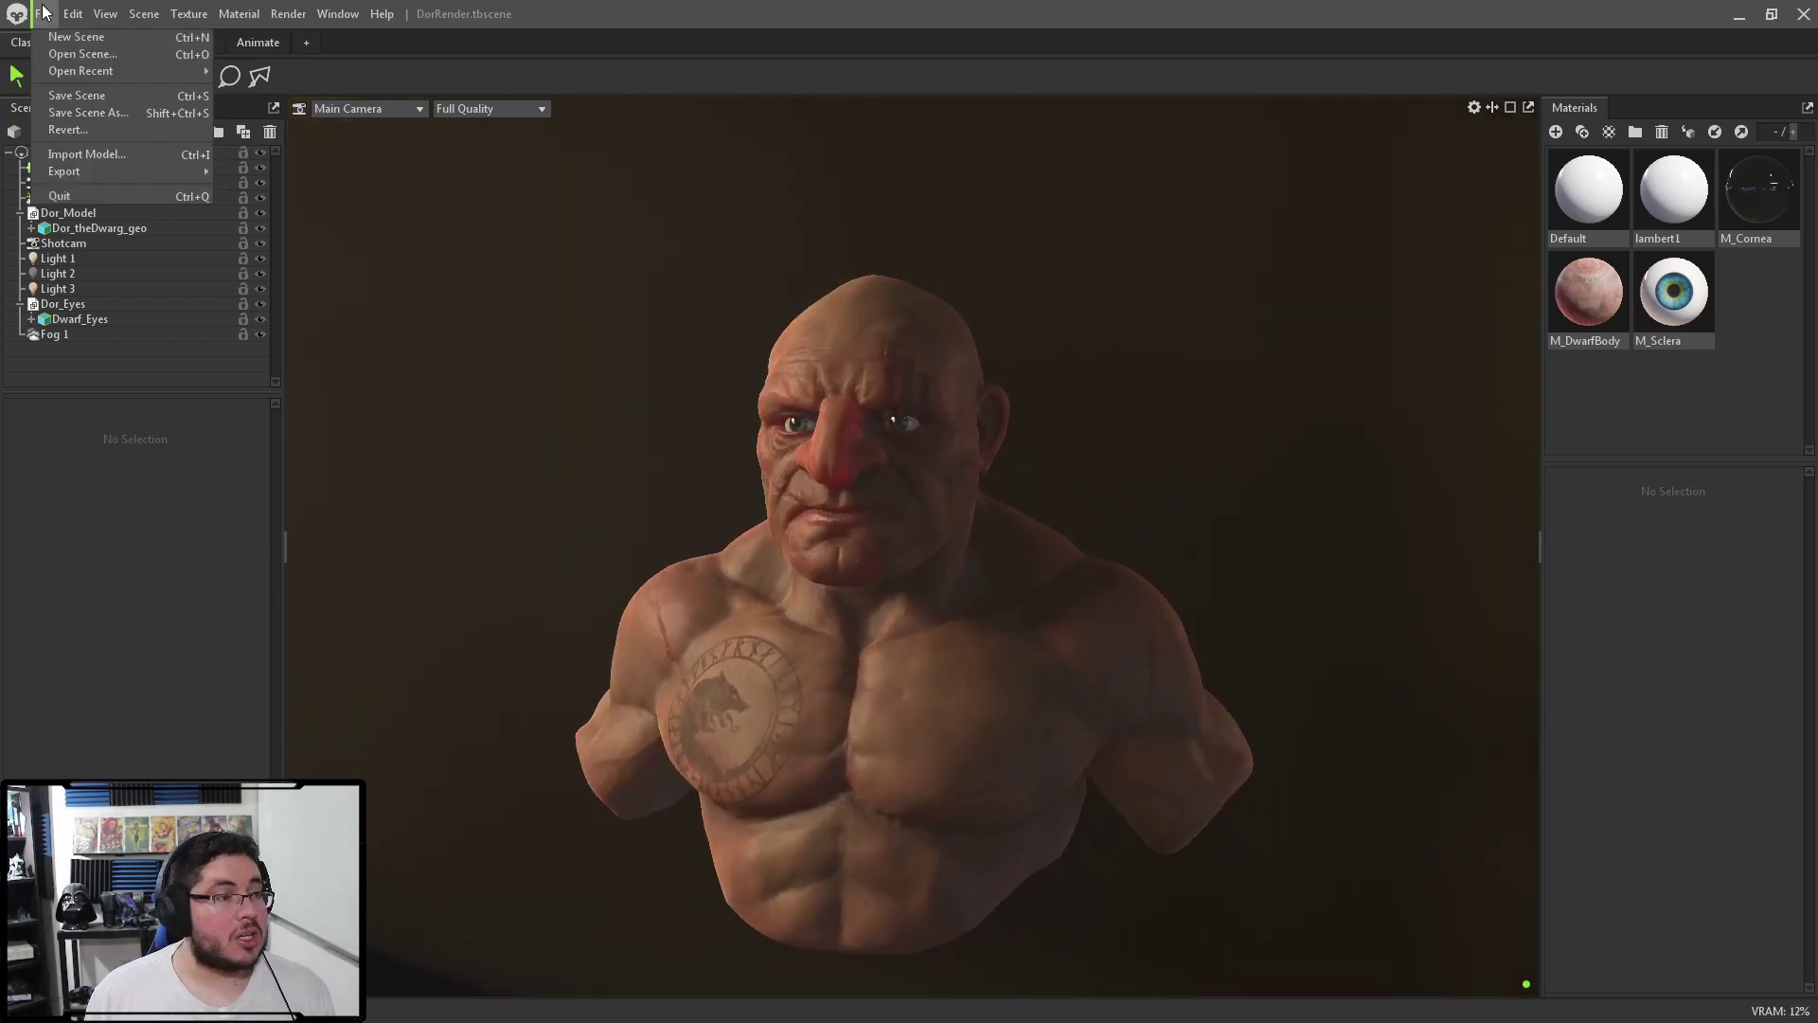
mouse_move(114, 72)
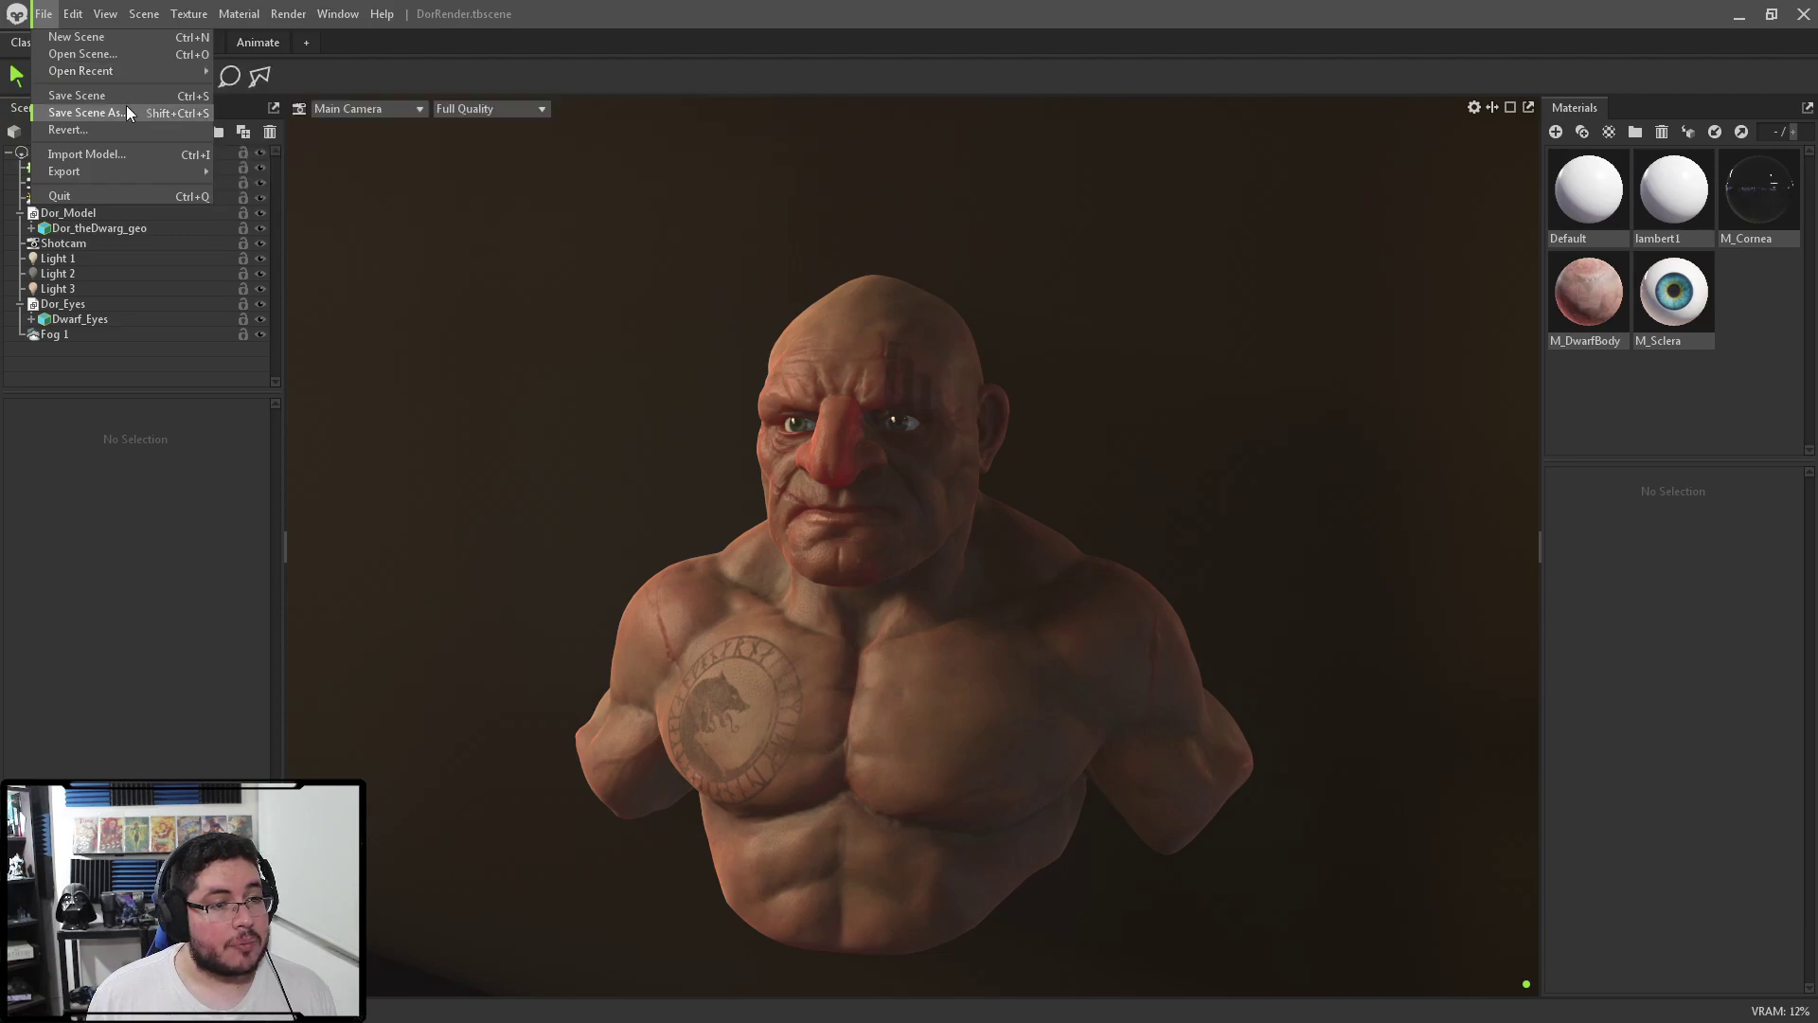
click(91, 54)
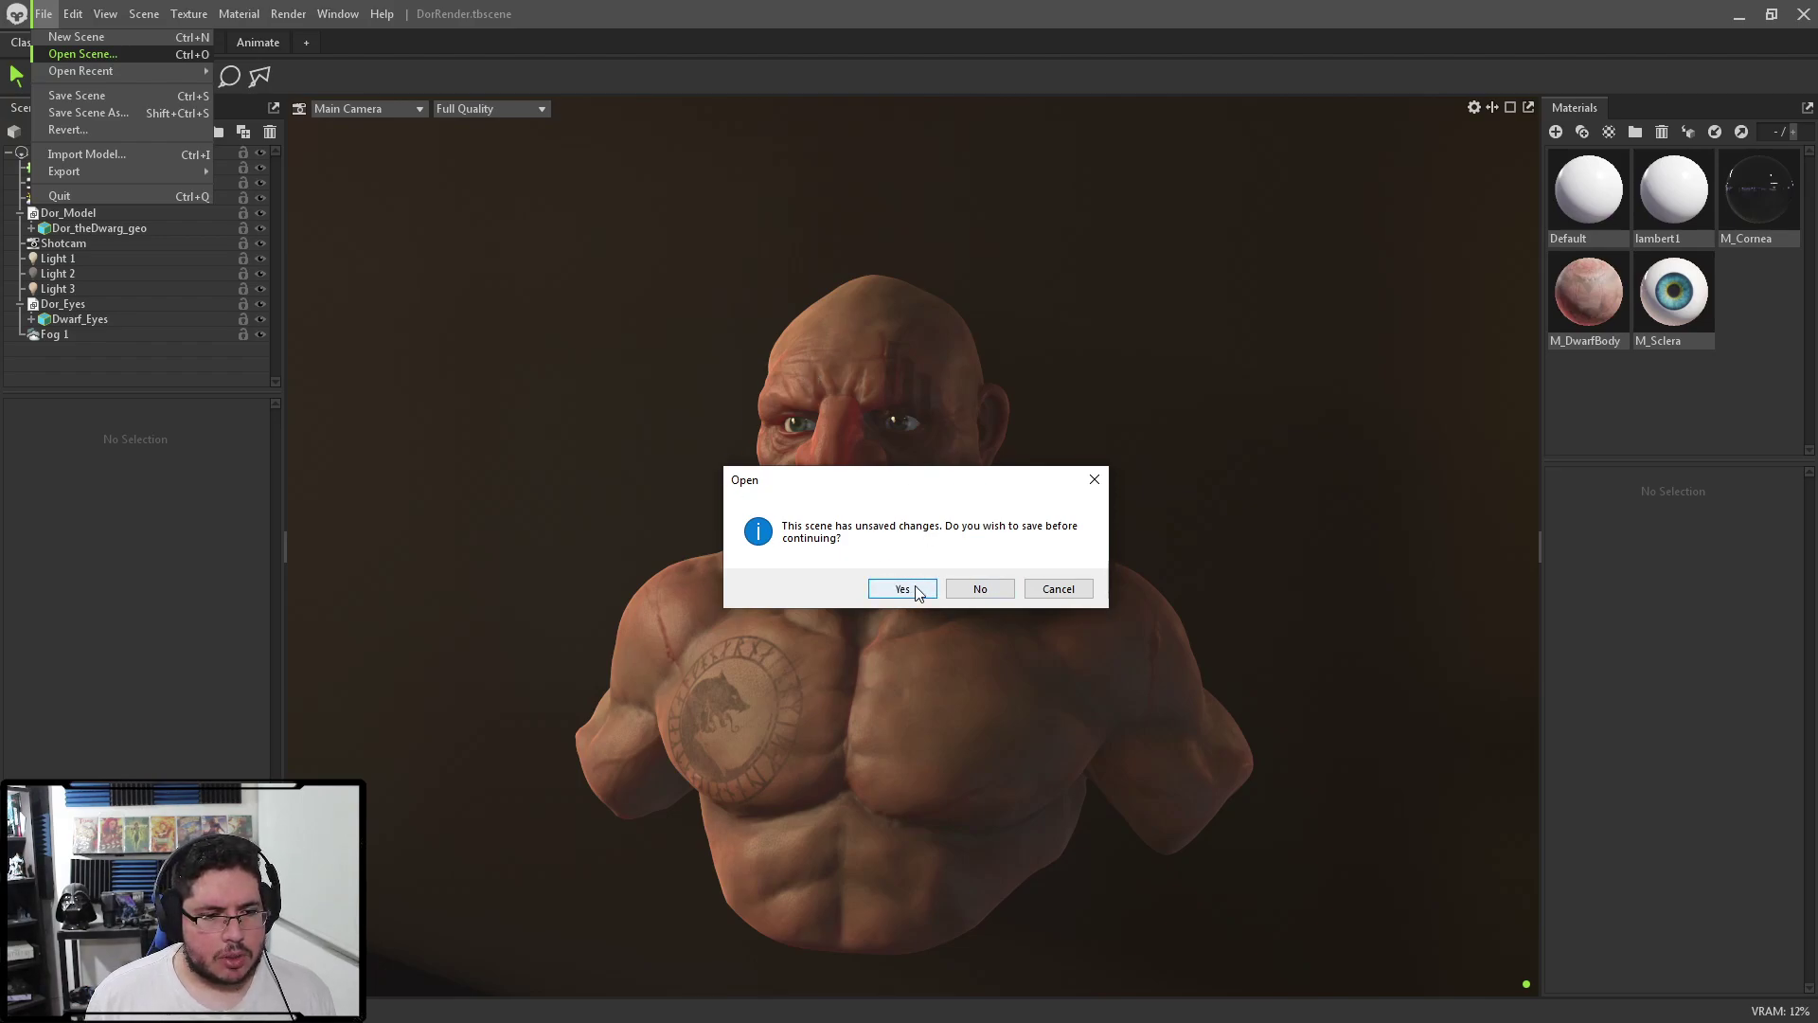
click(989, 585)
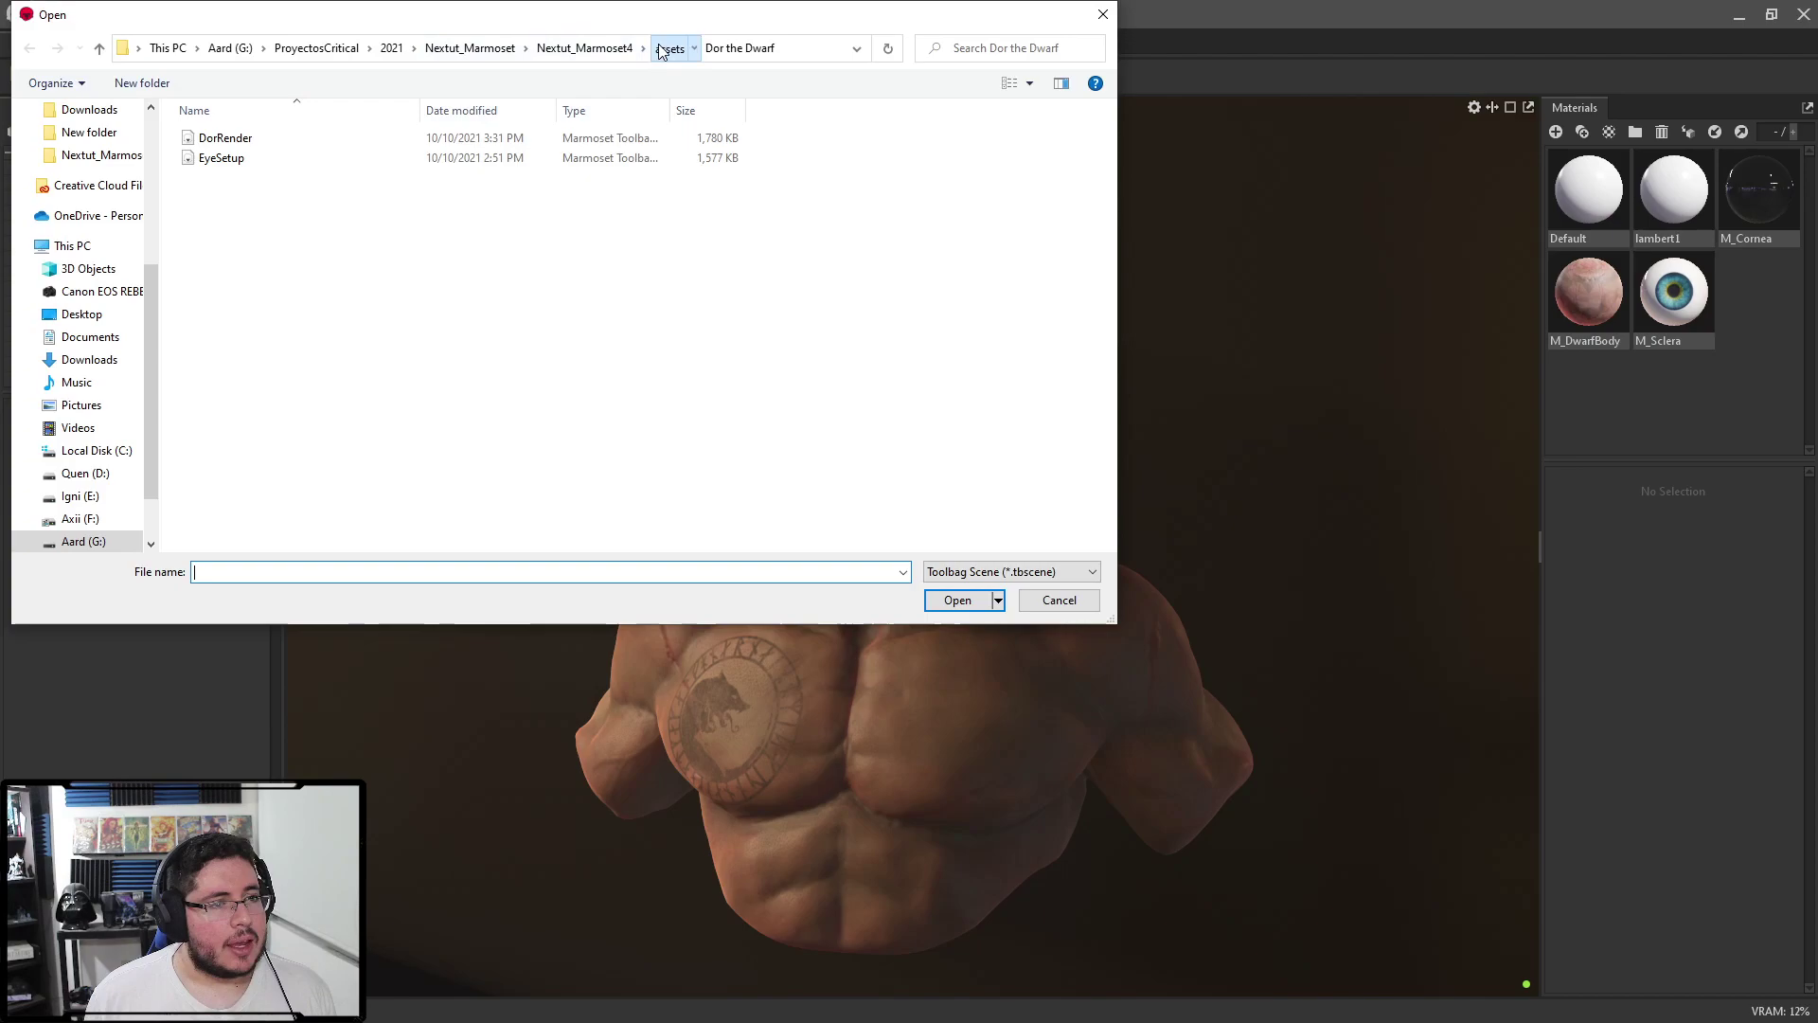
click(661, 49)
double_click(214, 165)
double_click(263, 172)
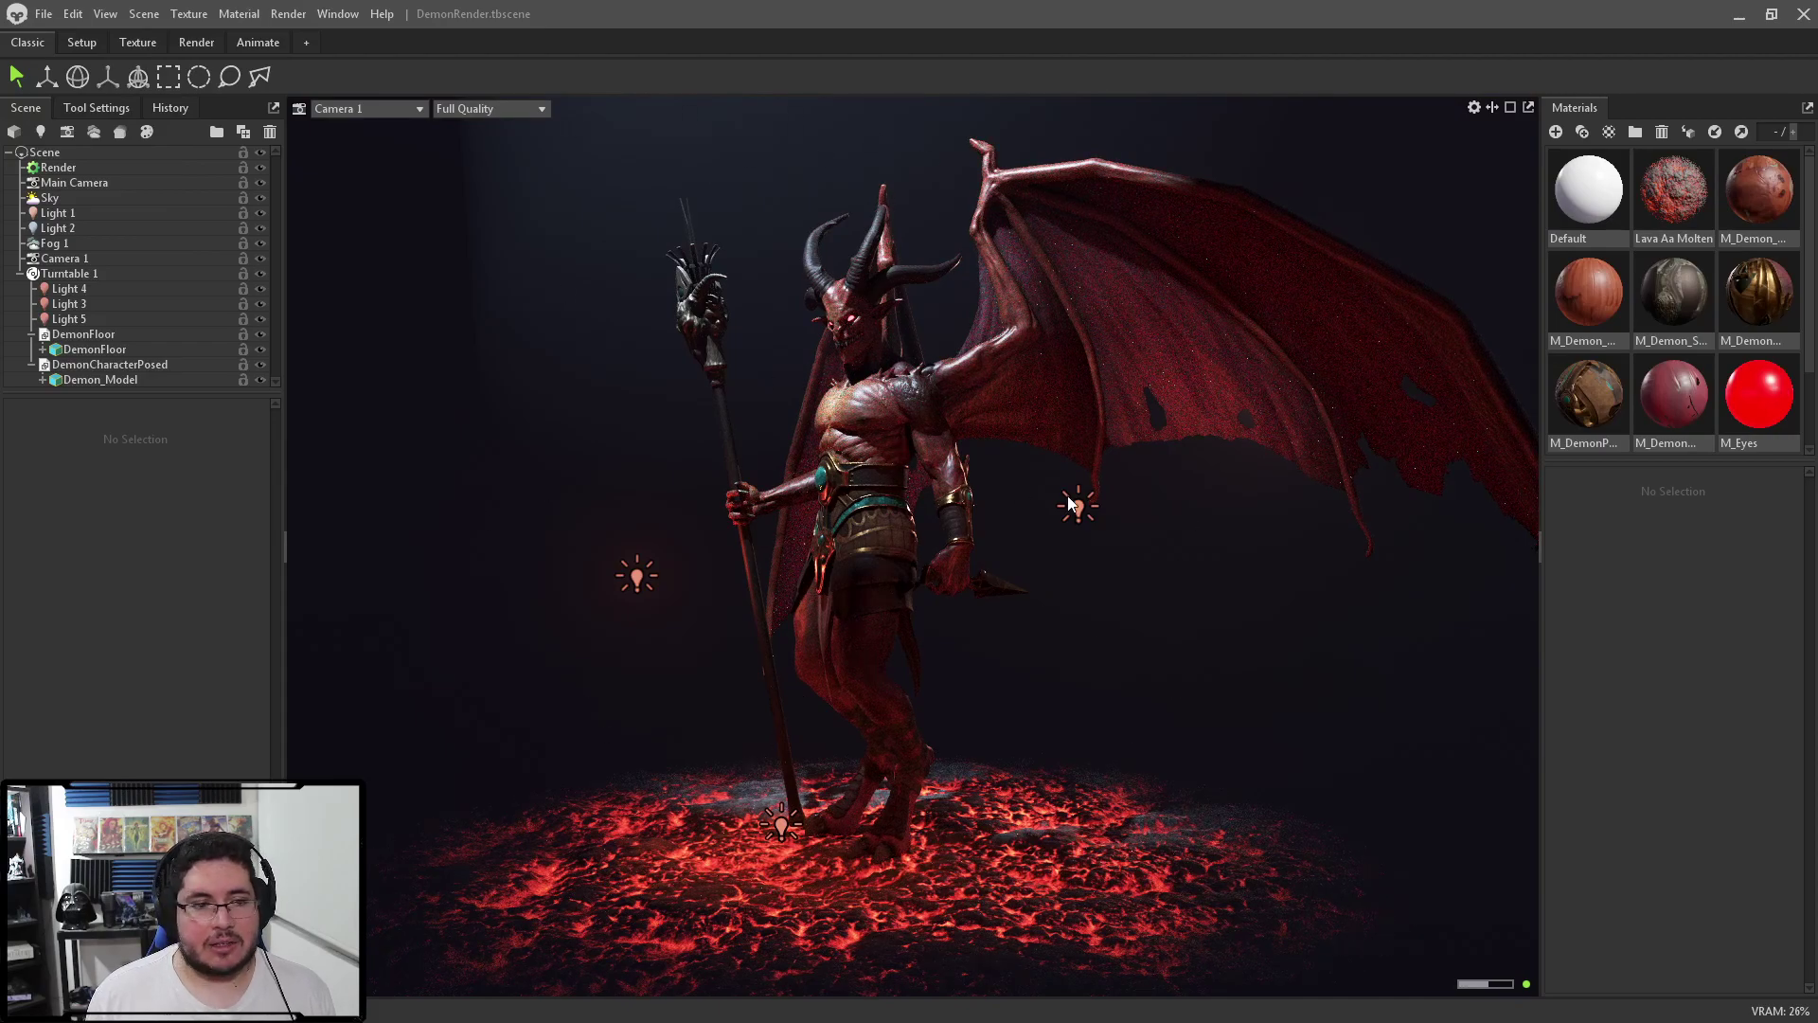
Switch to the Animate workspace to watch the demon turntable, then select Render
click(257, 43)
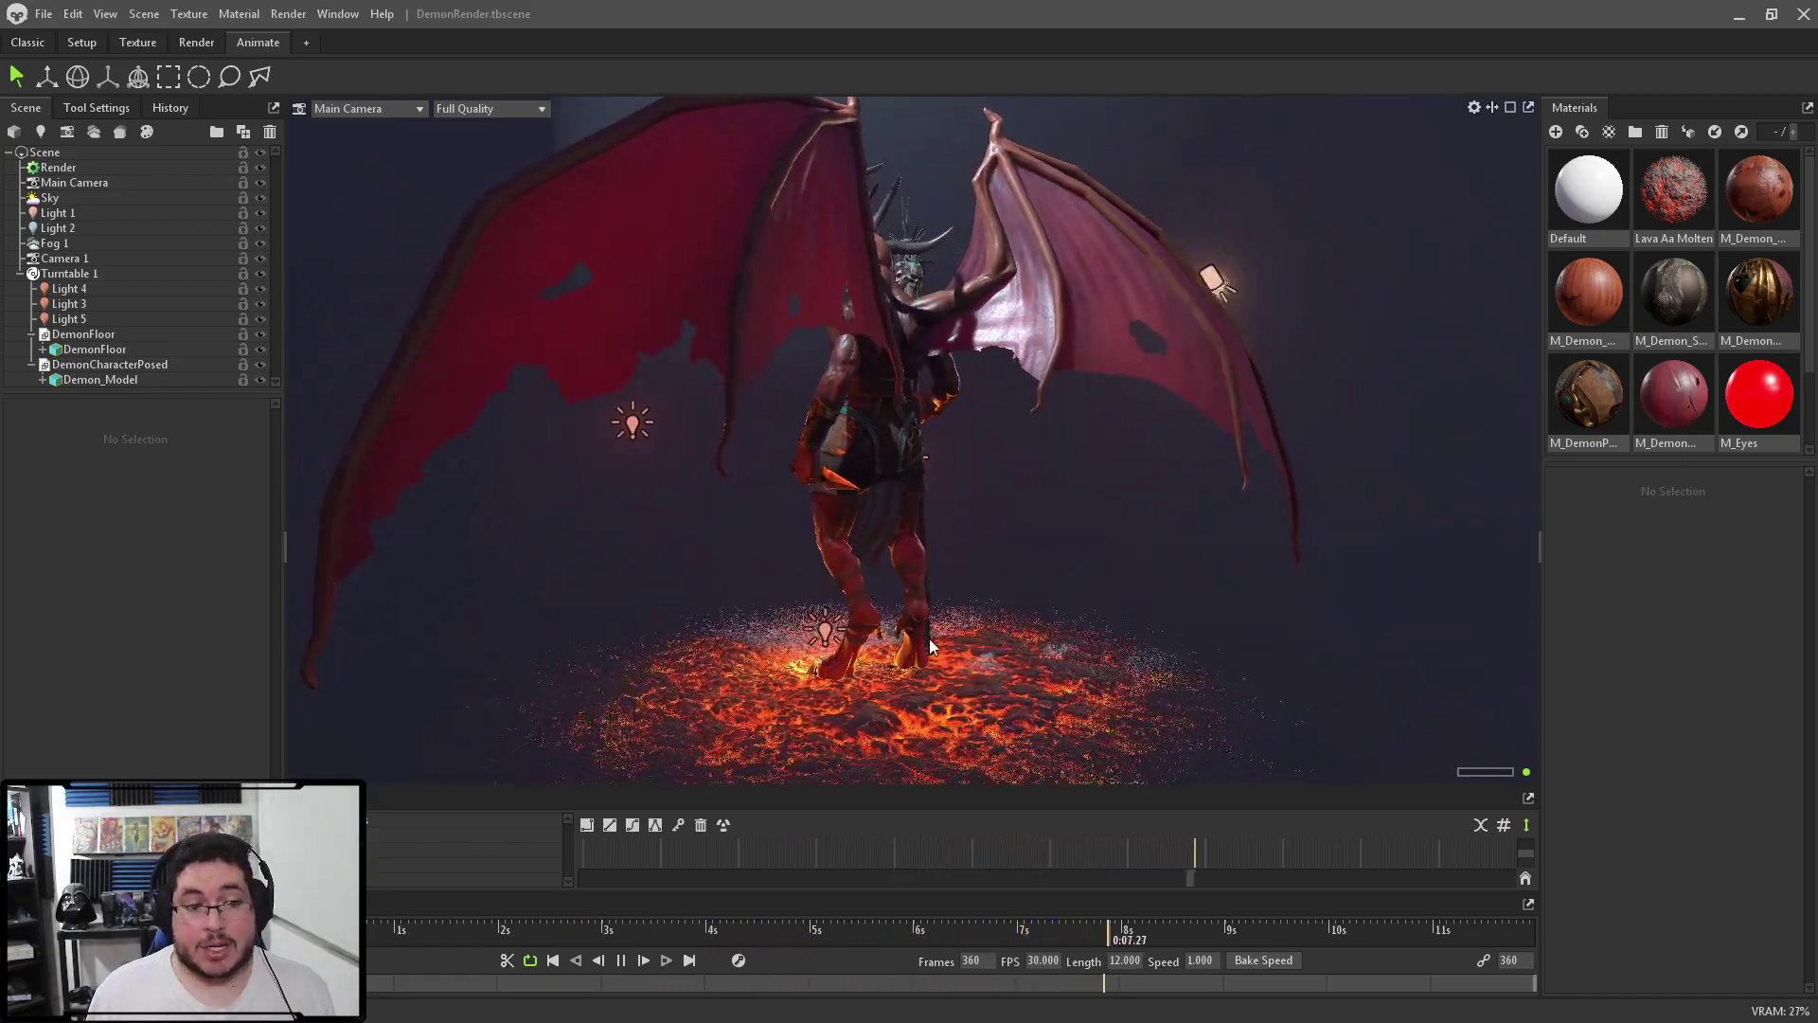
click(59, 168)
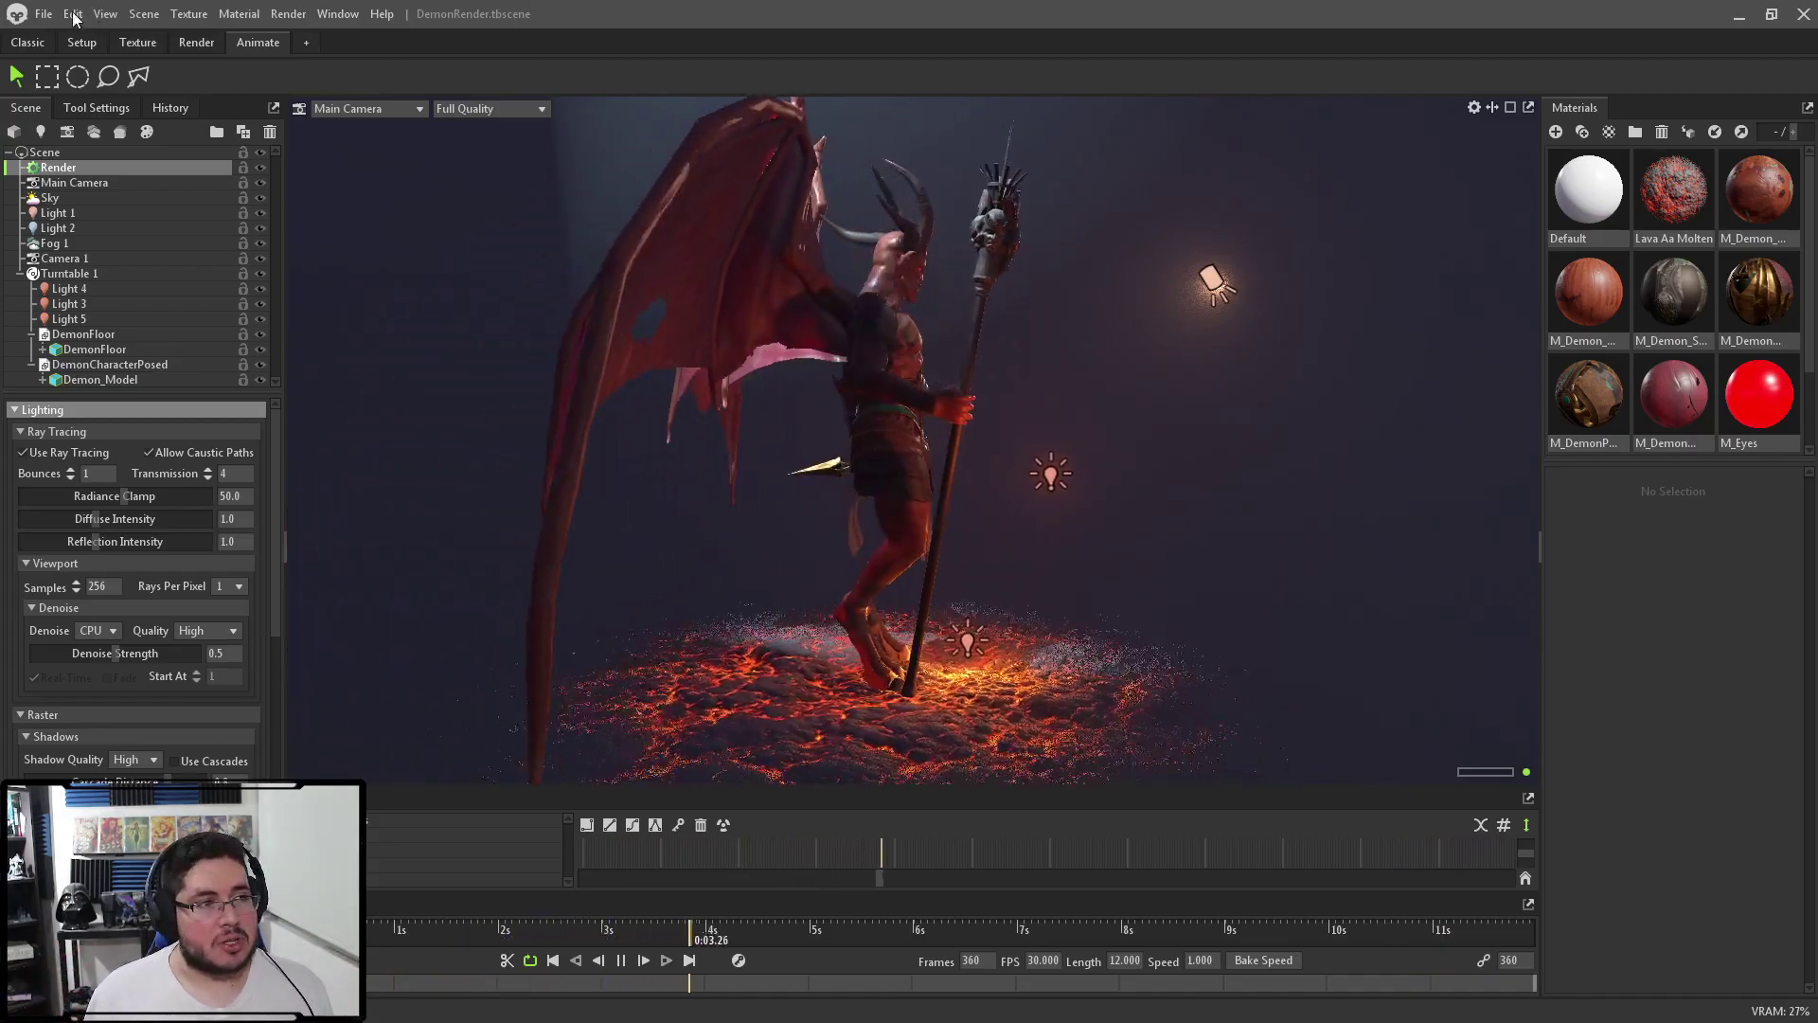
Load Xahnbi.tbscene from Open Recent without saving and play its 318-frame animation
click(43, 13)
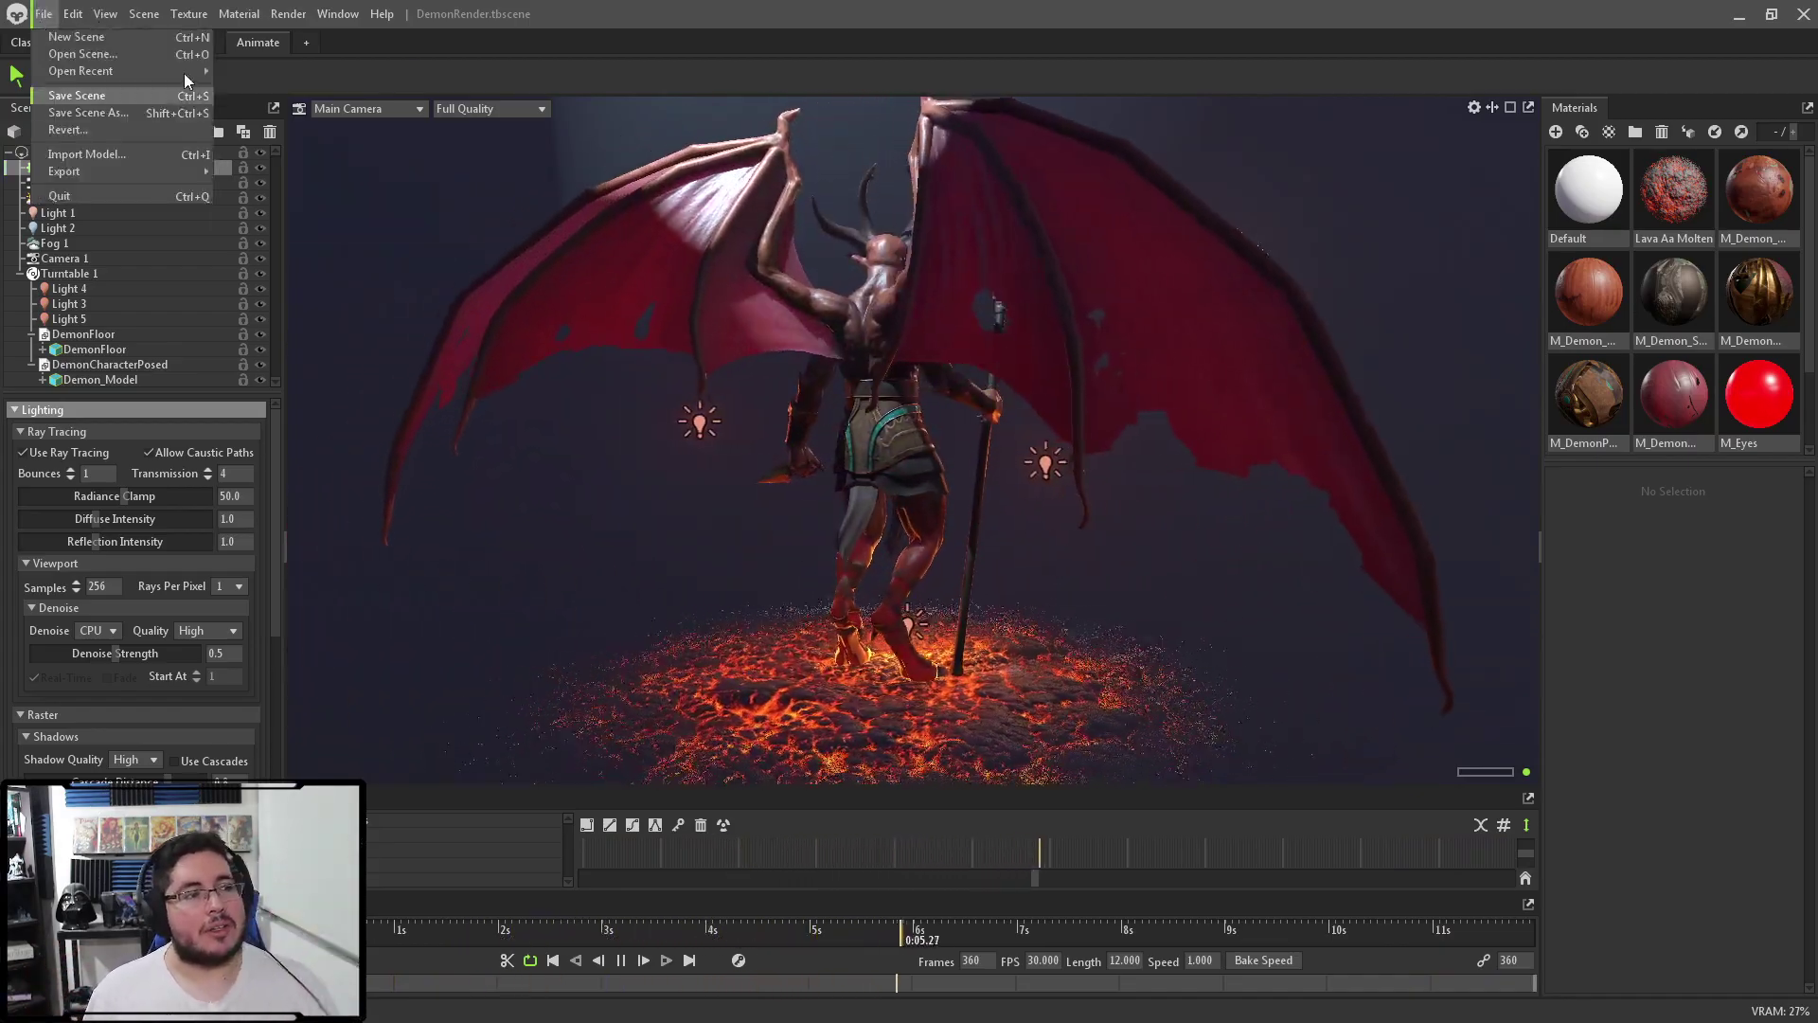
mouse_move(171, 68)
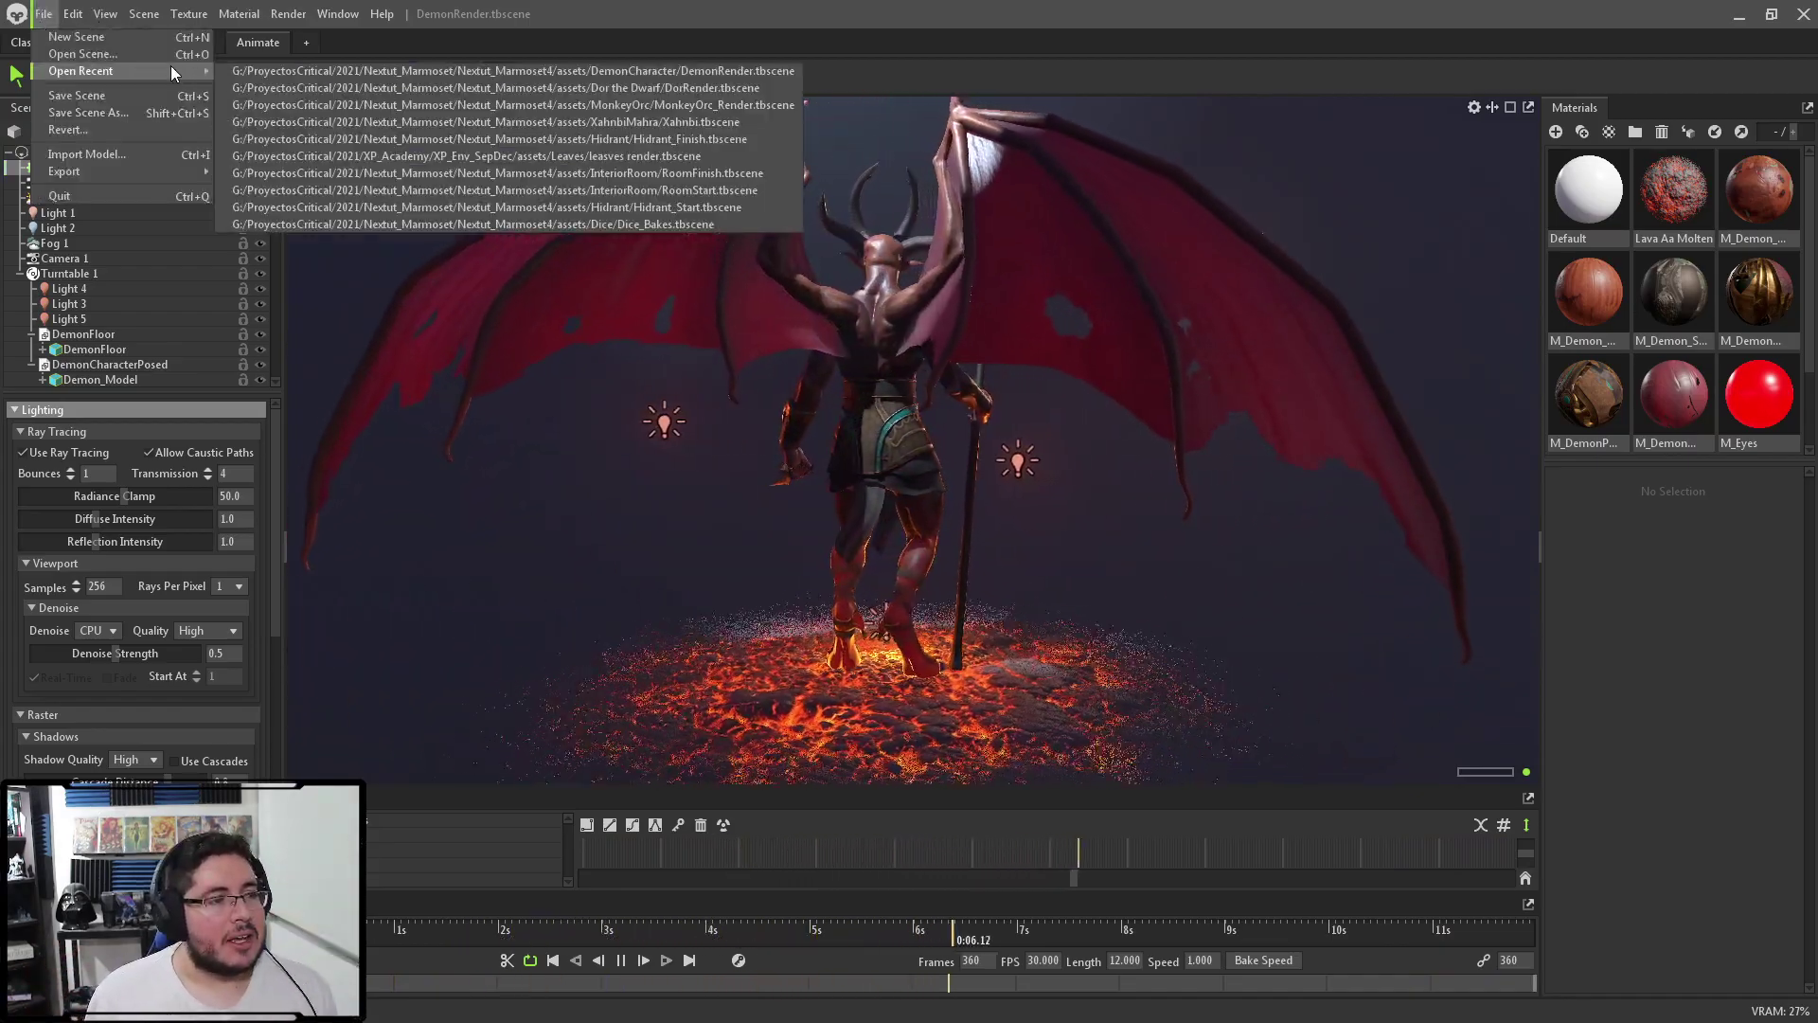
click(411, 127)
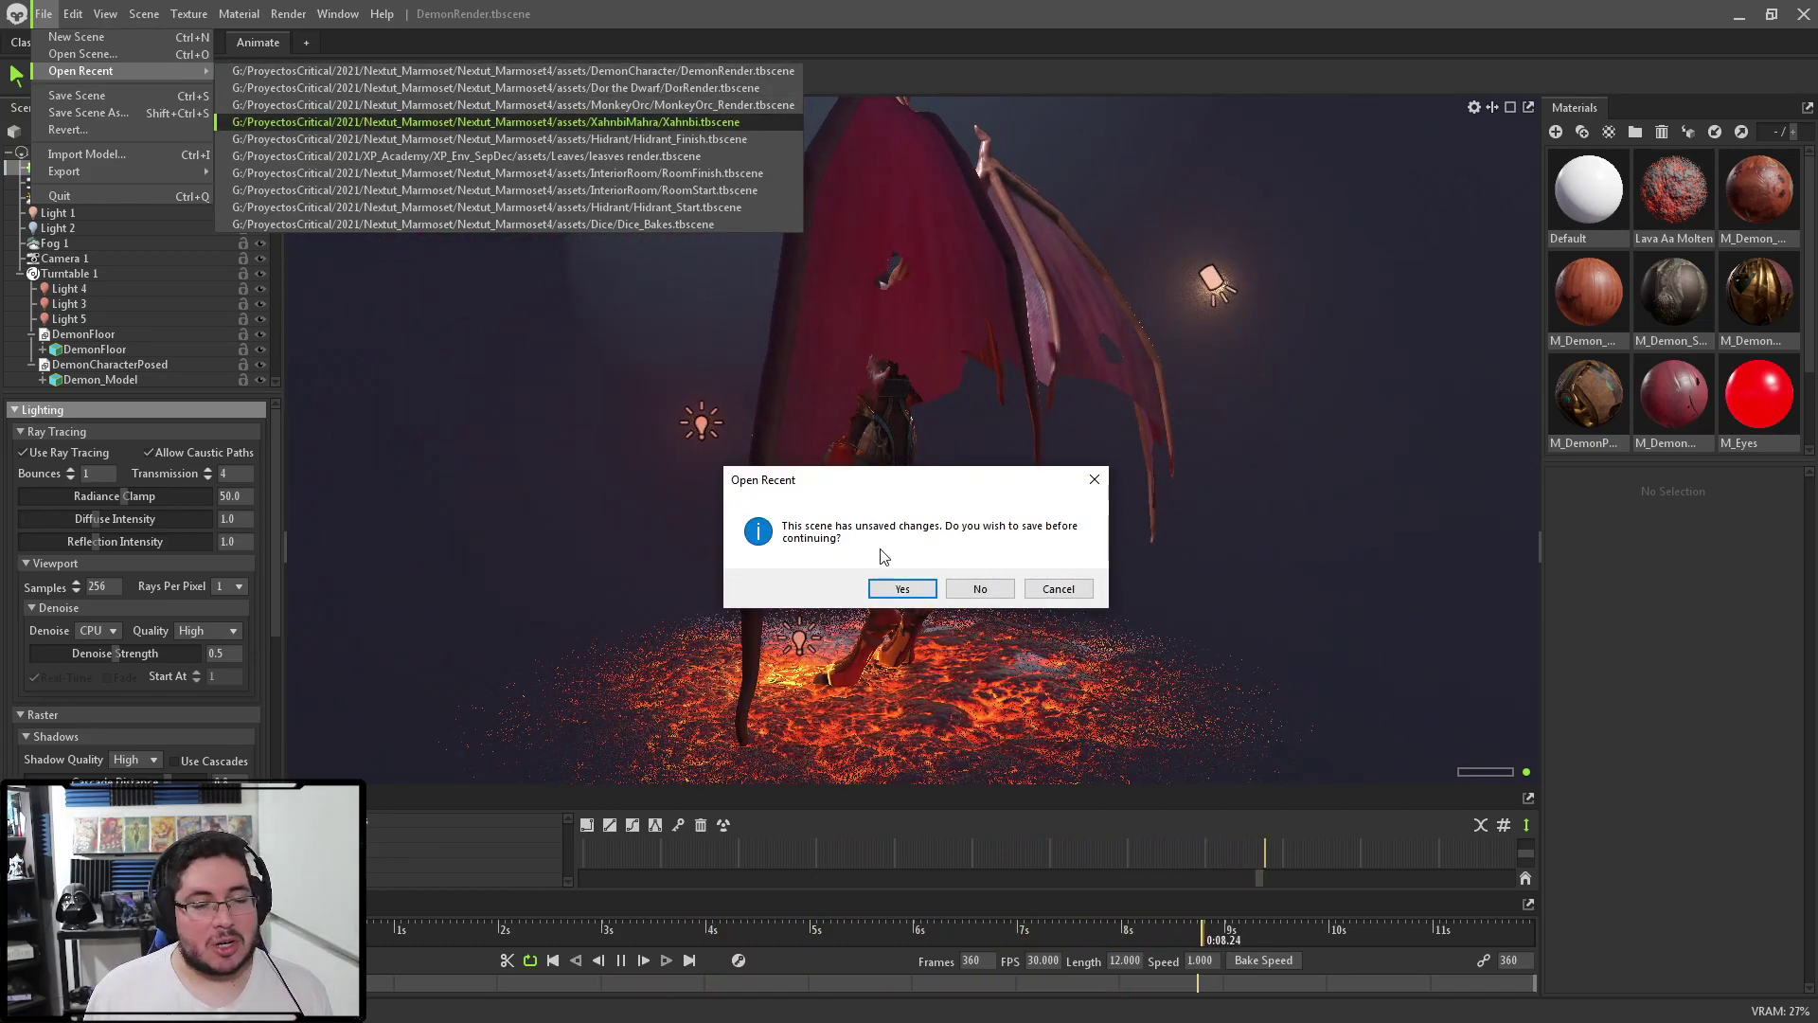
click(900, 588)
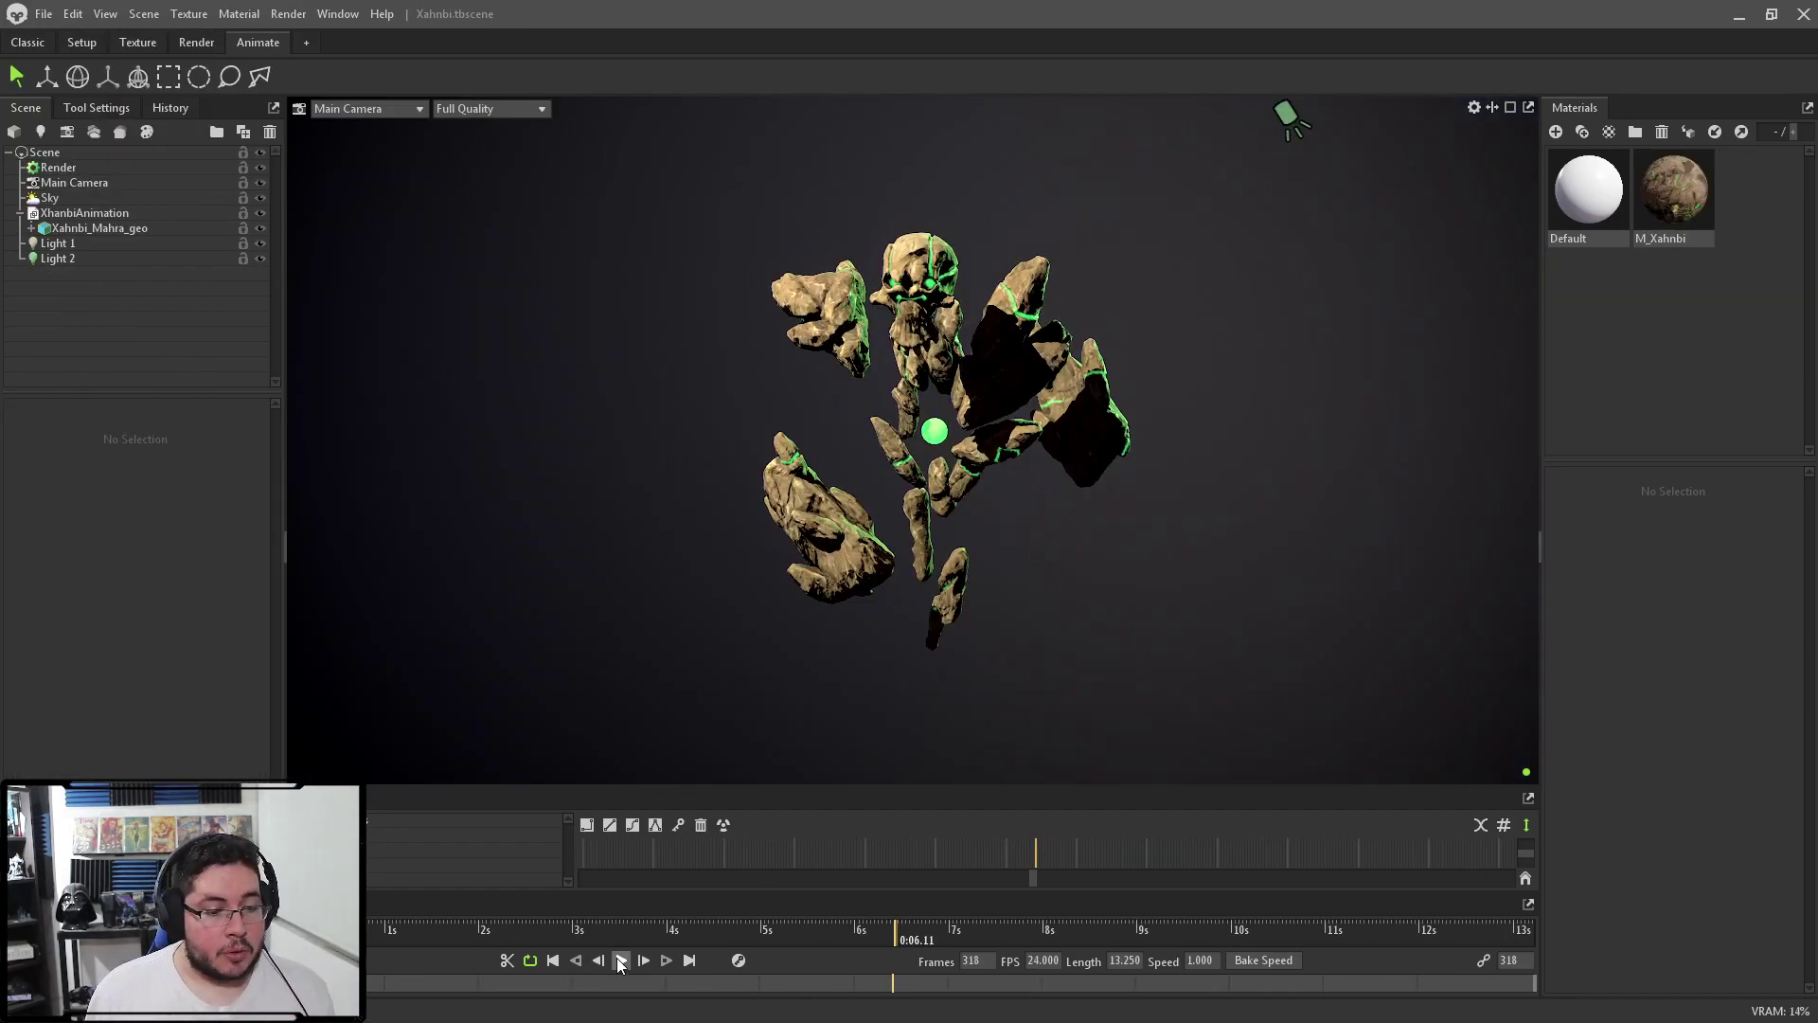
click(620, 961)
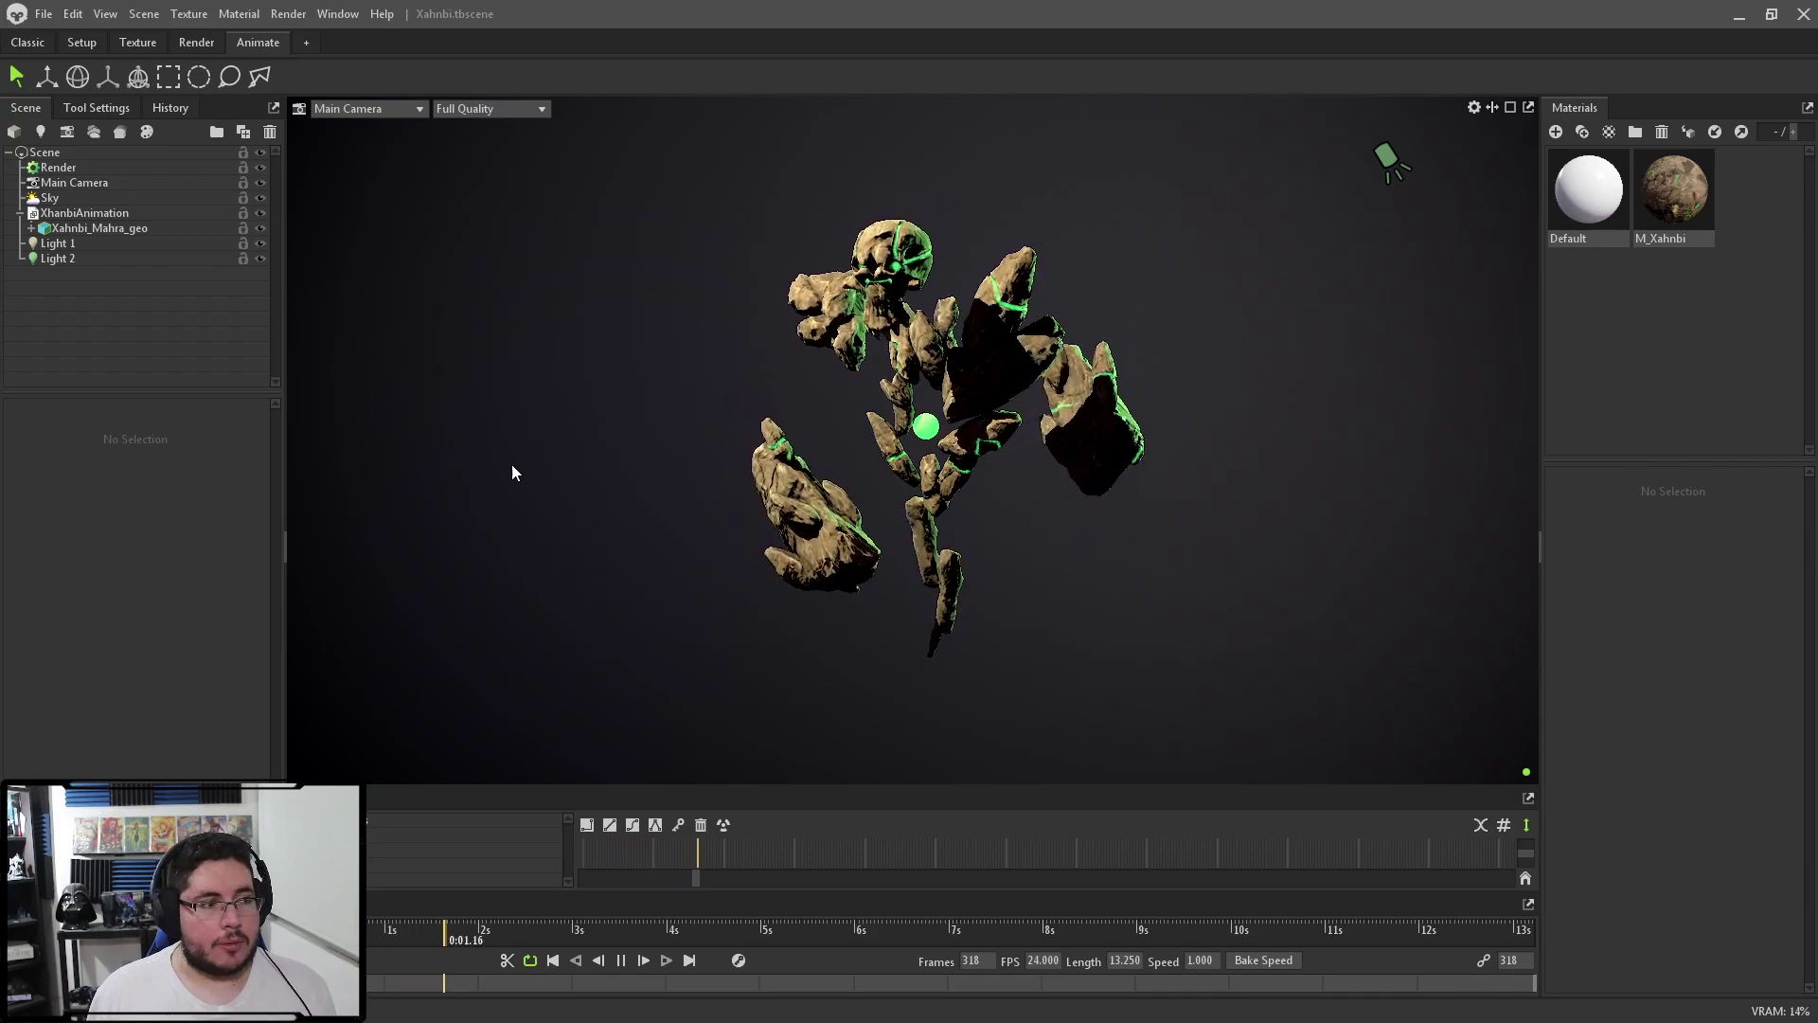
Launch File Explorer and open the 2021 folder inside ProyectosCritical
key(super)
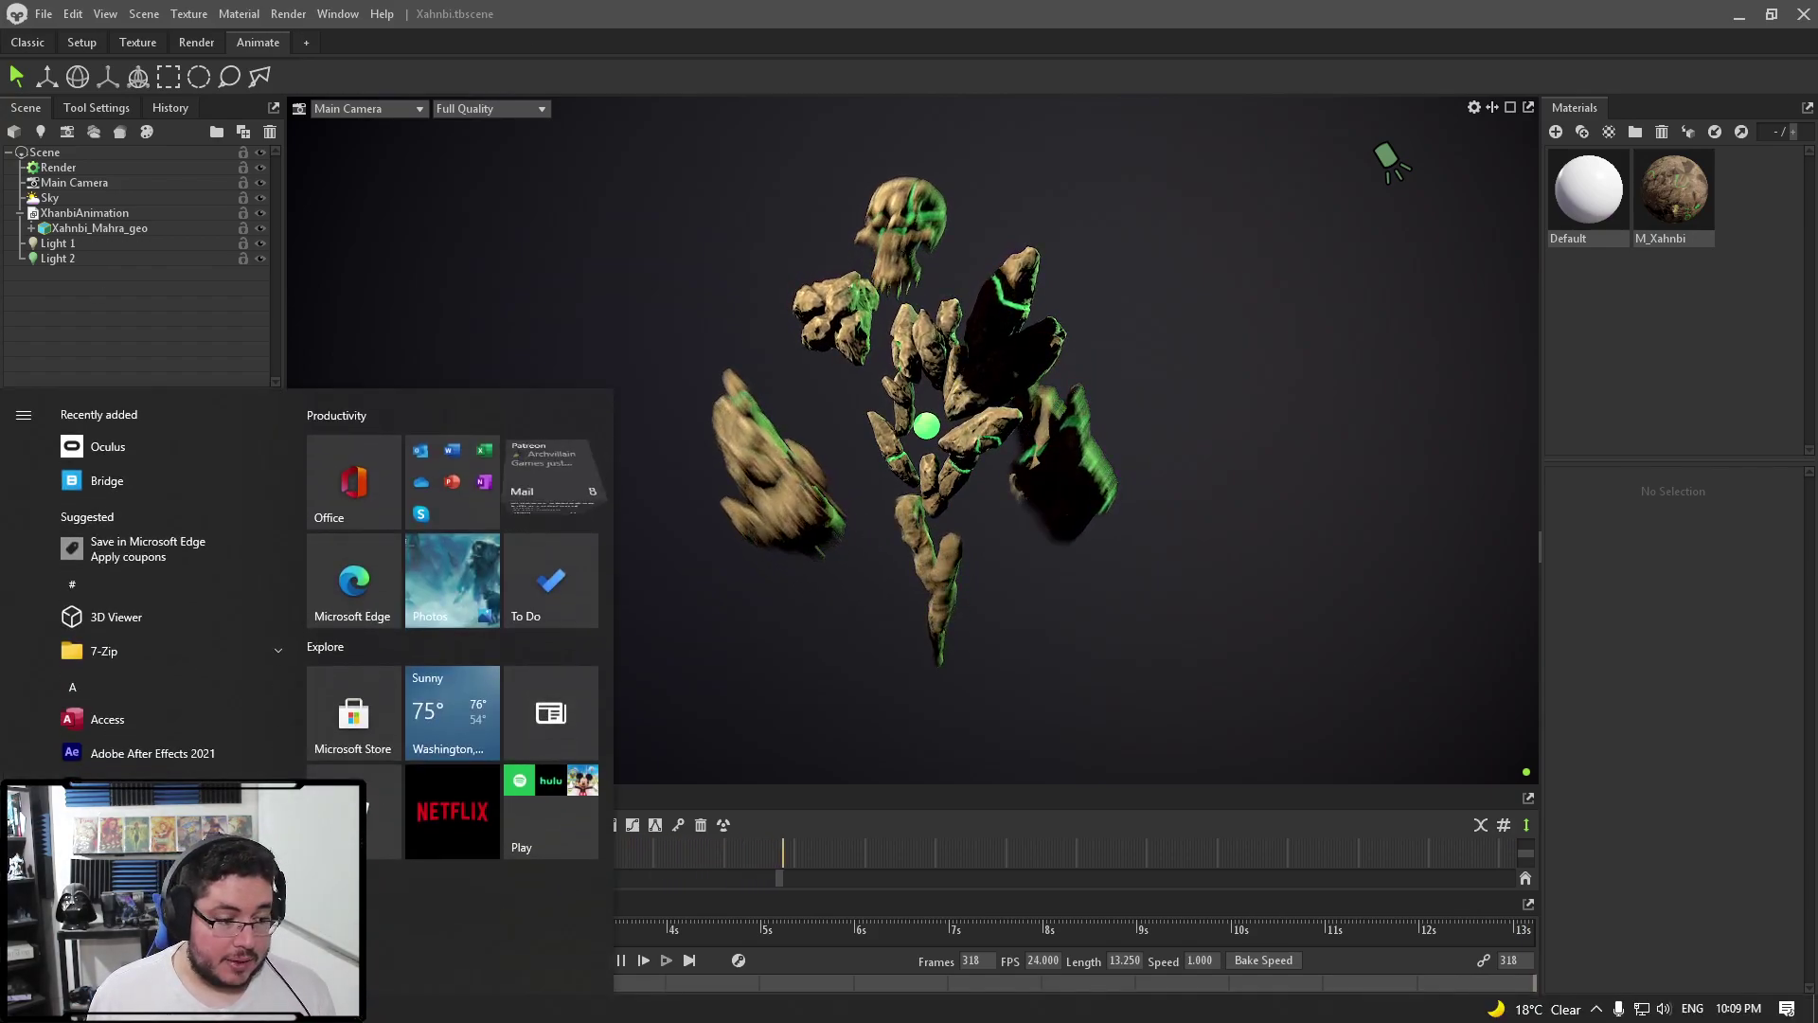
key(super+e)
click(236, 369)
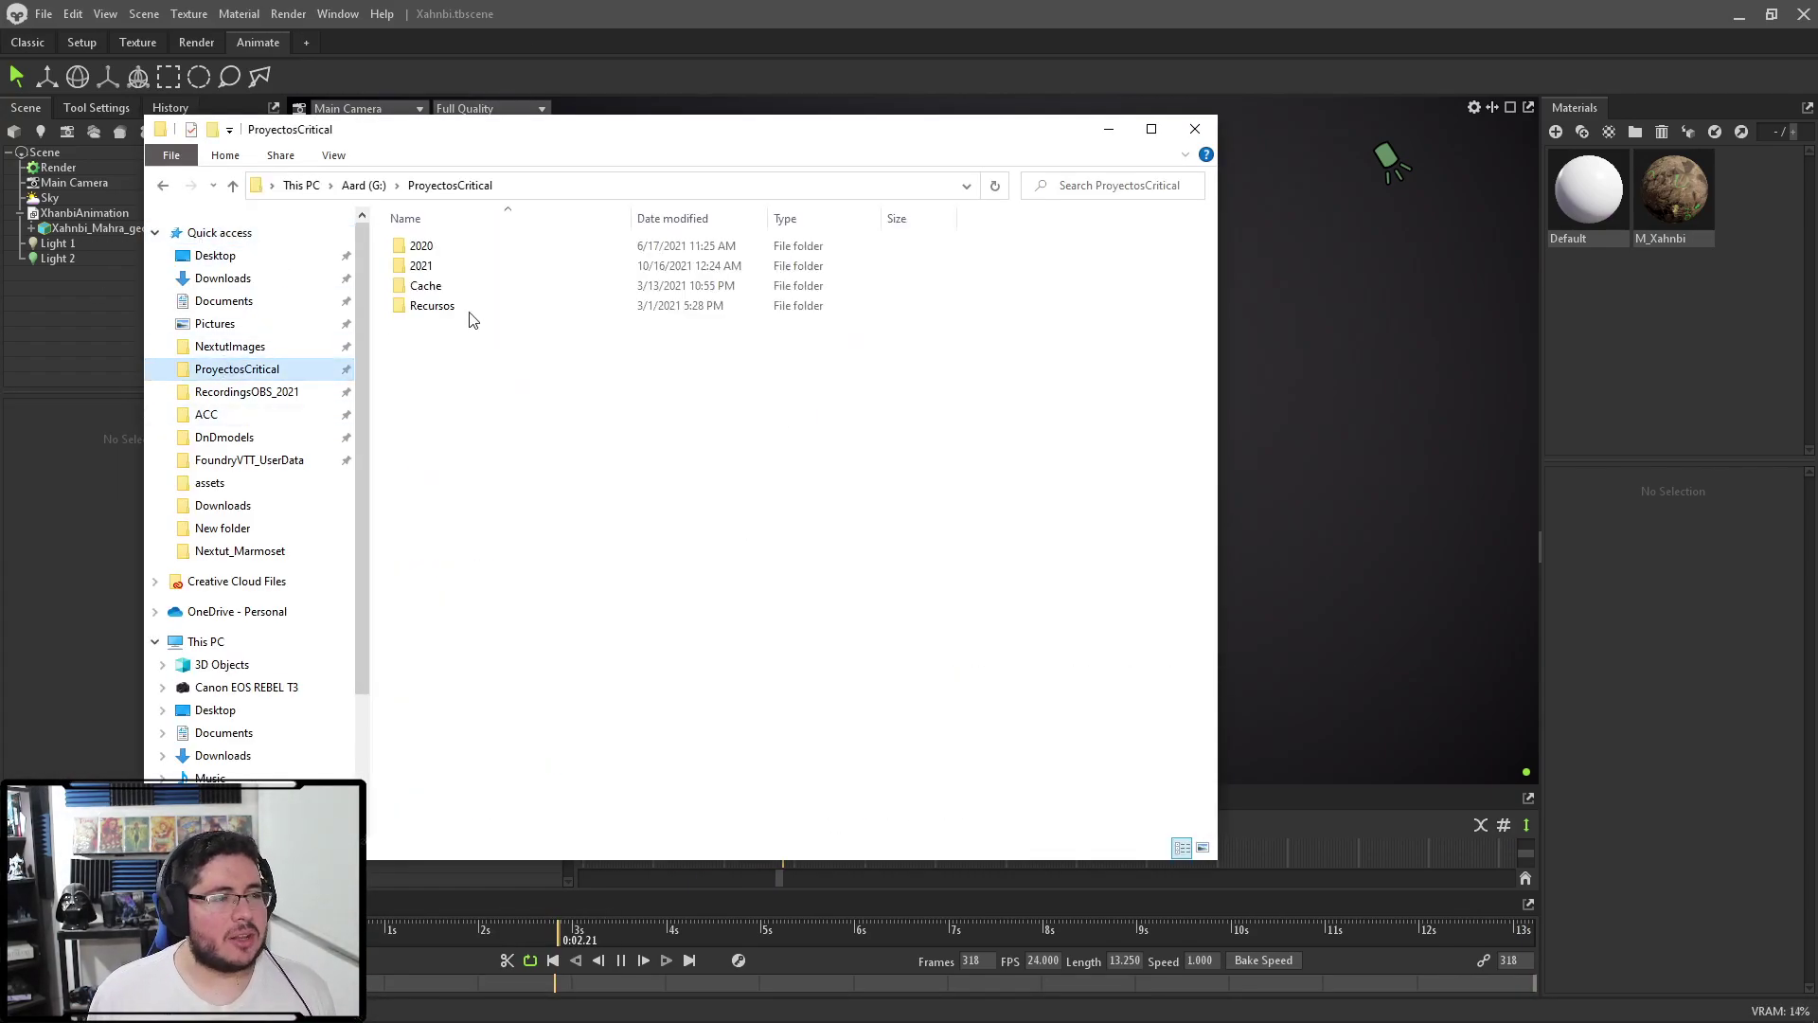
double_click(428, 269)
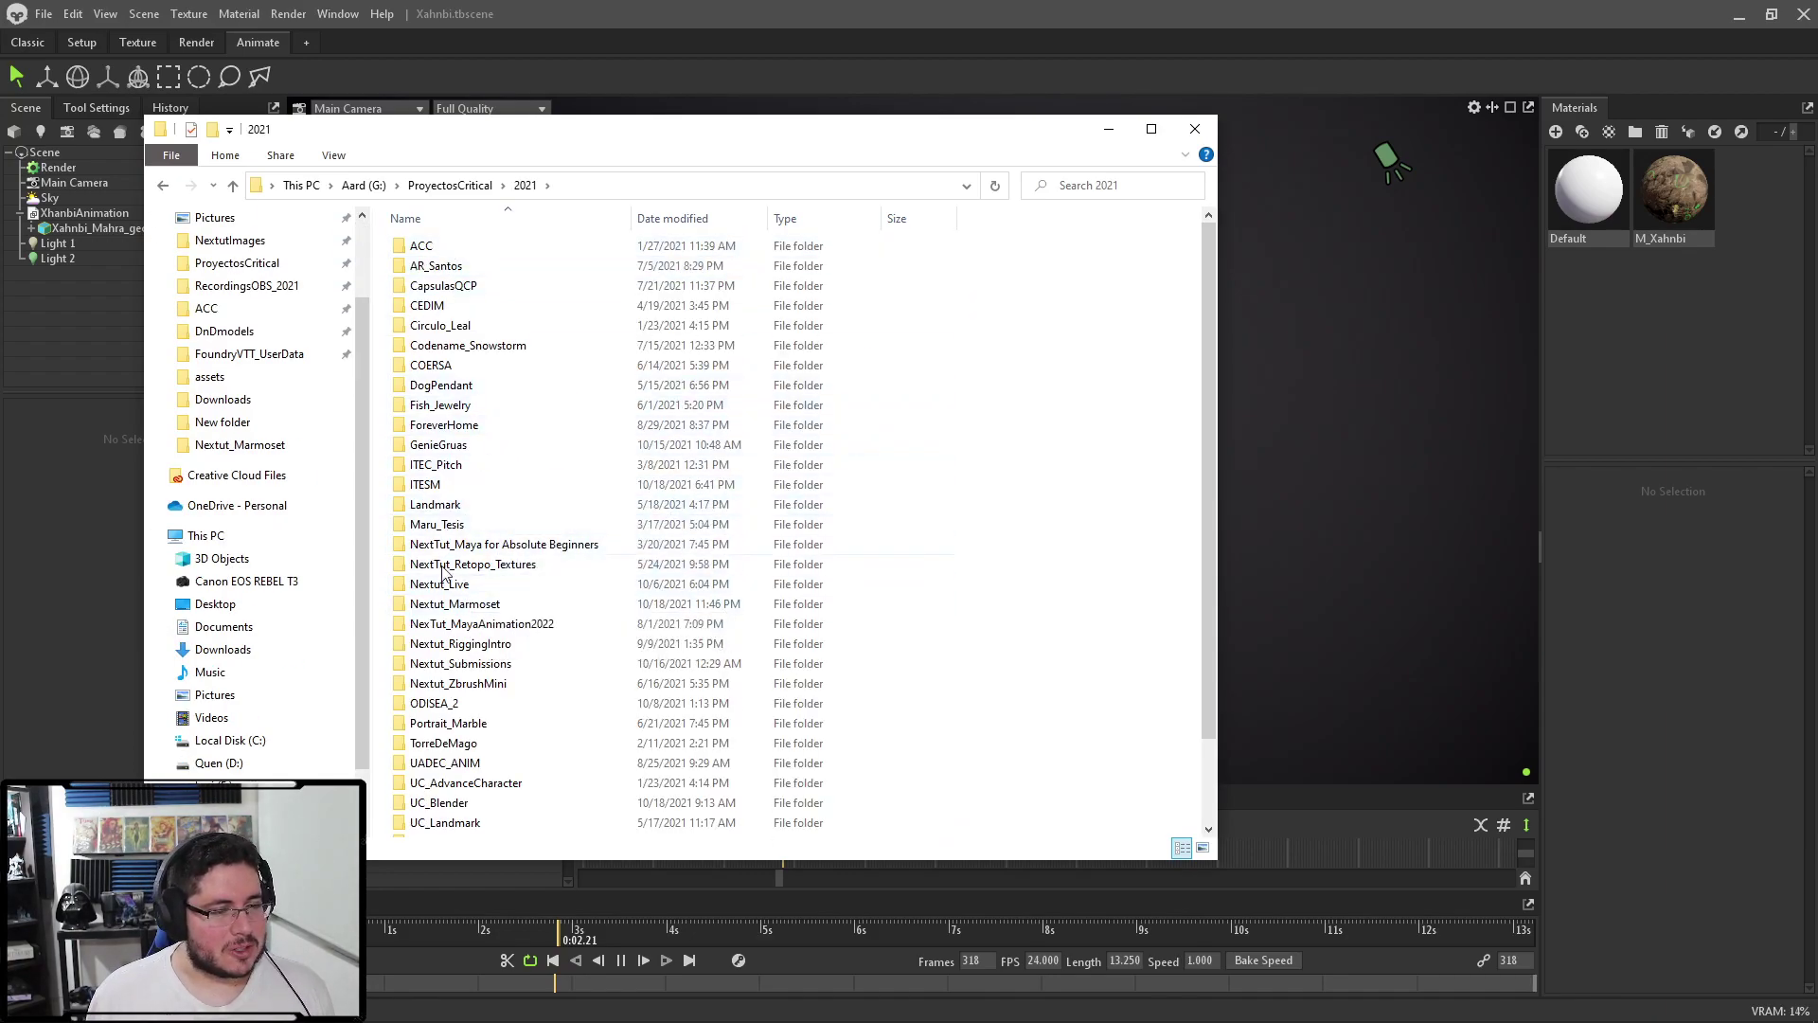
Drill into Nextut_Marmoset > Nextut_Marmoset4 > assets > XahnbiMahra
double_click(456, 603)
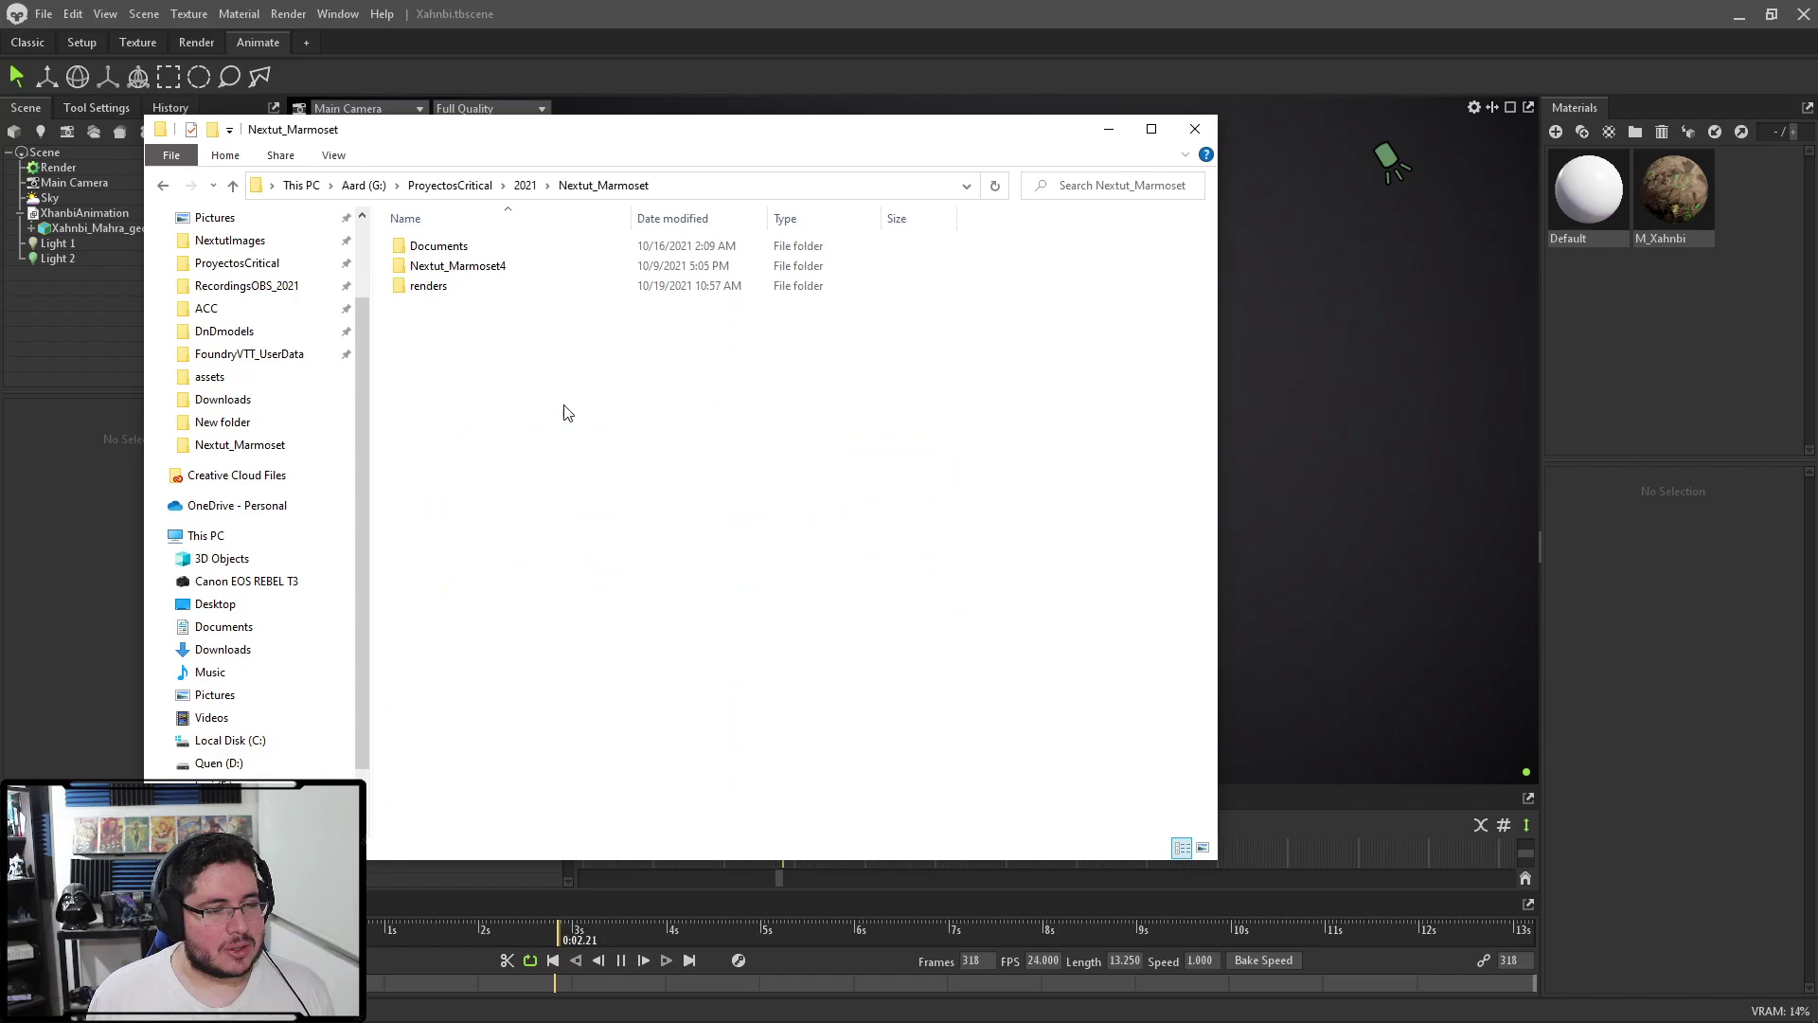
double_click(481, 269)
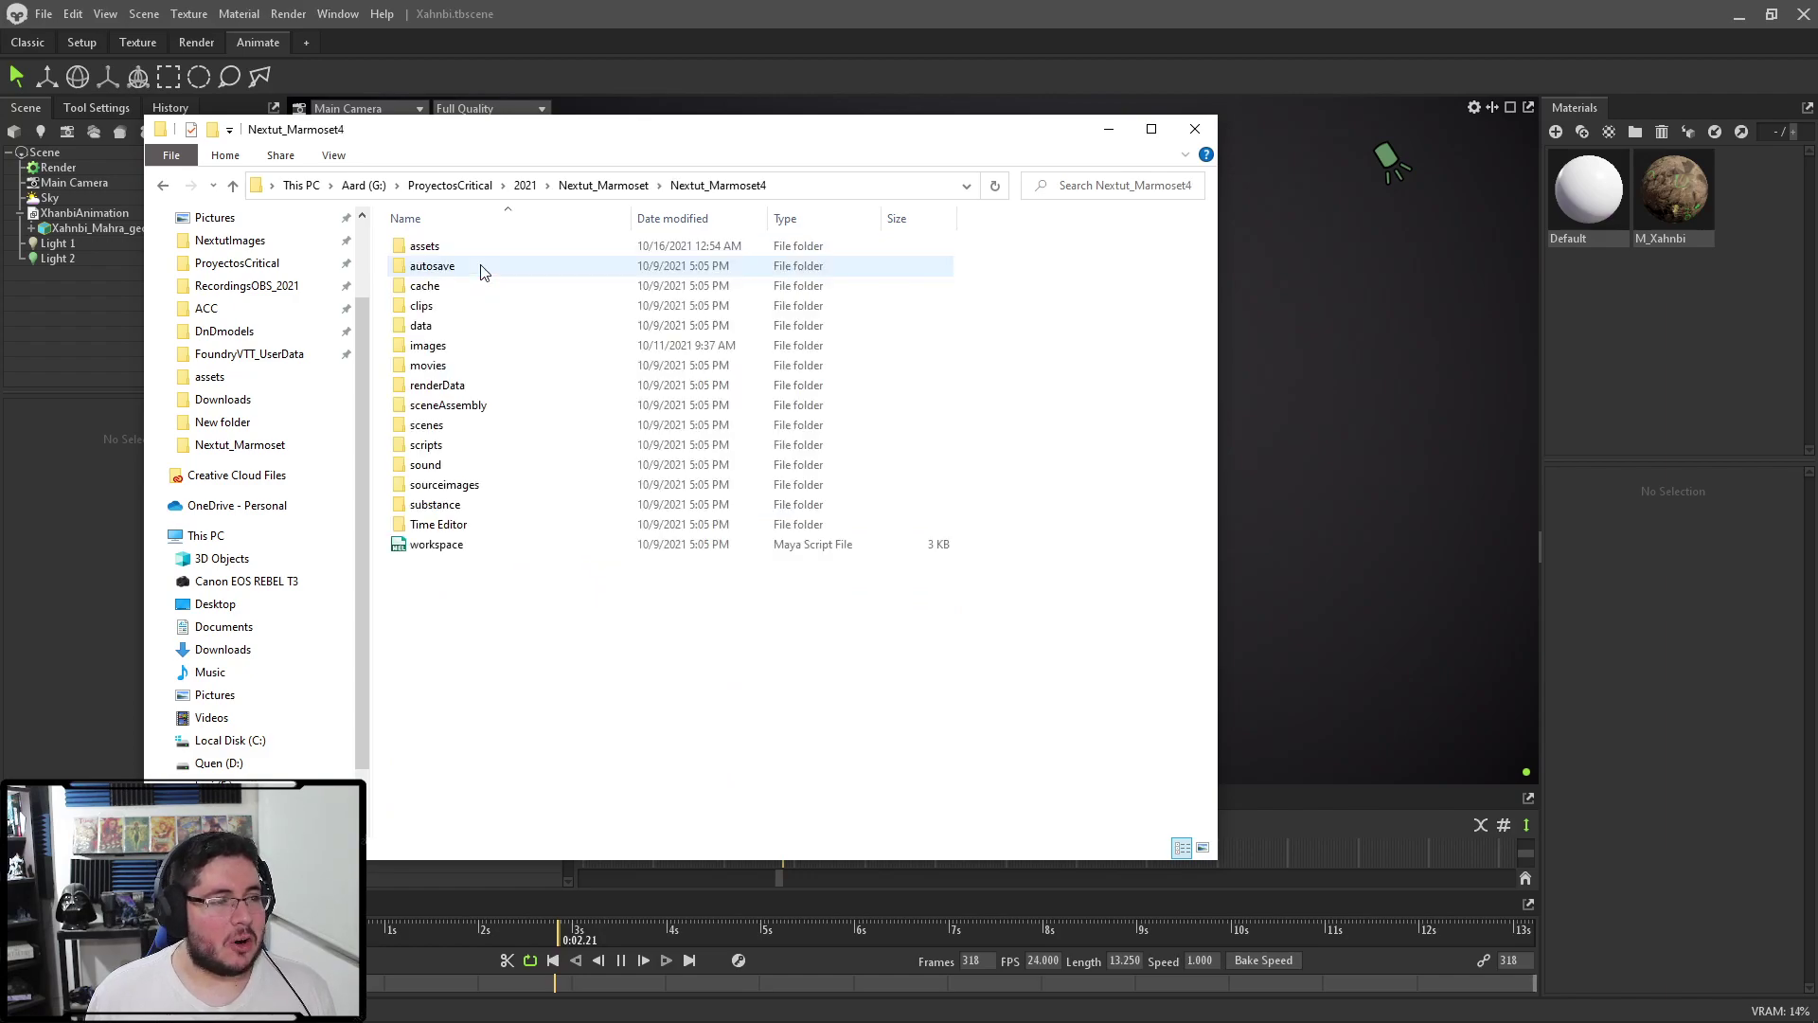
double_click(457, 246)
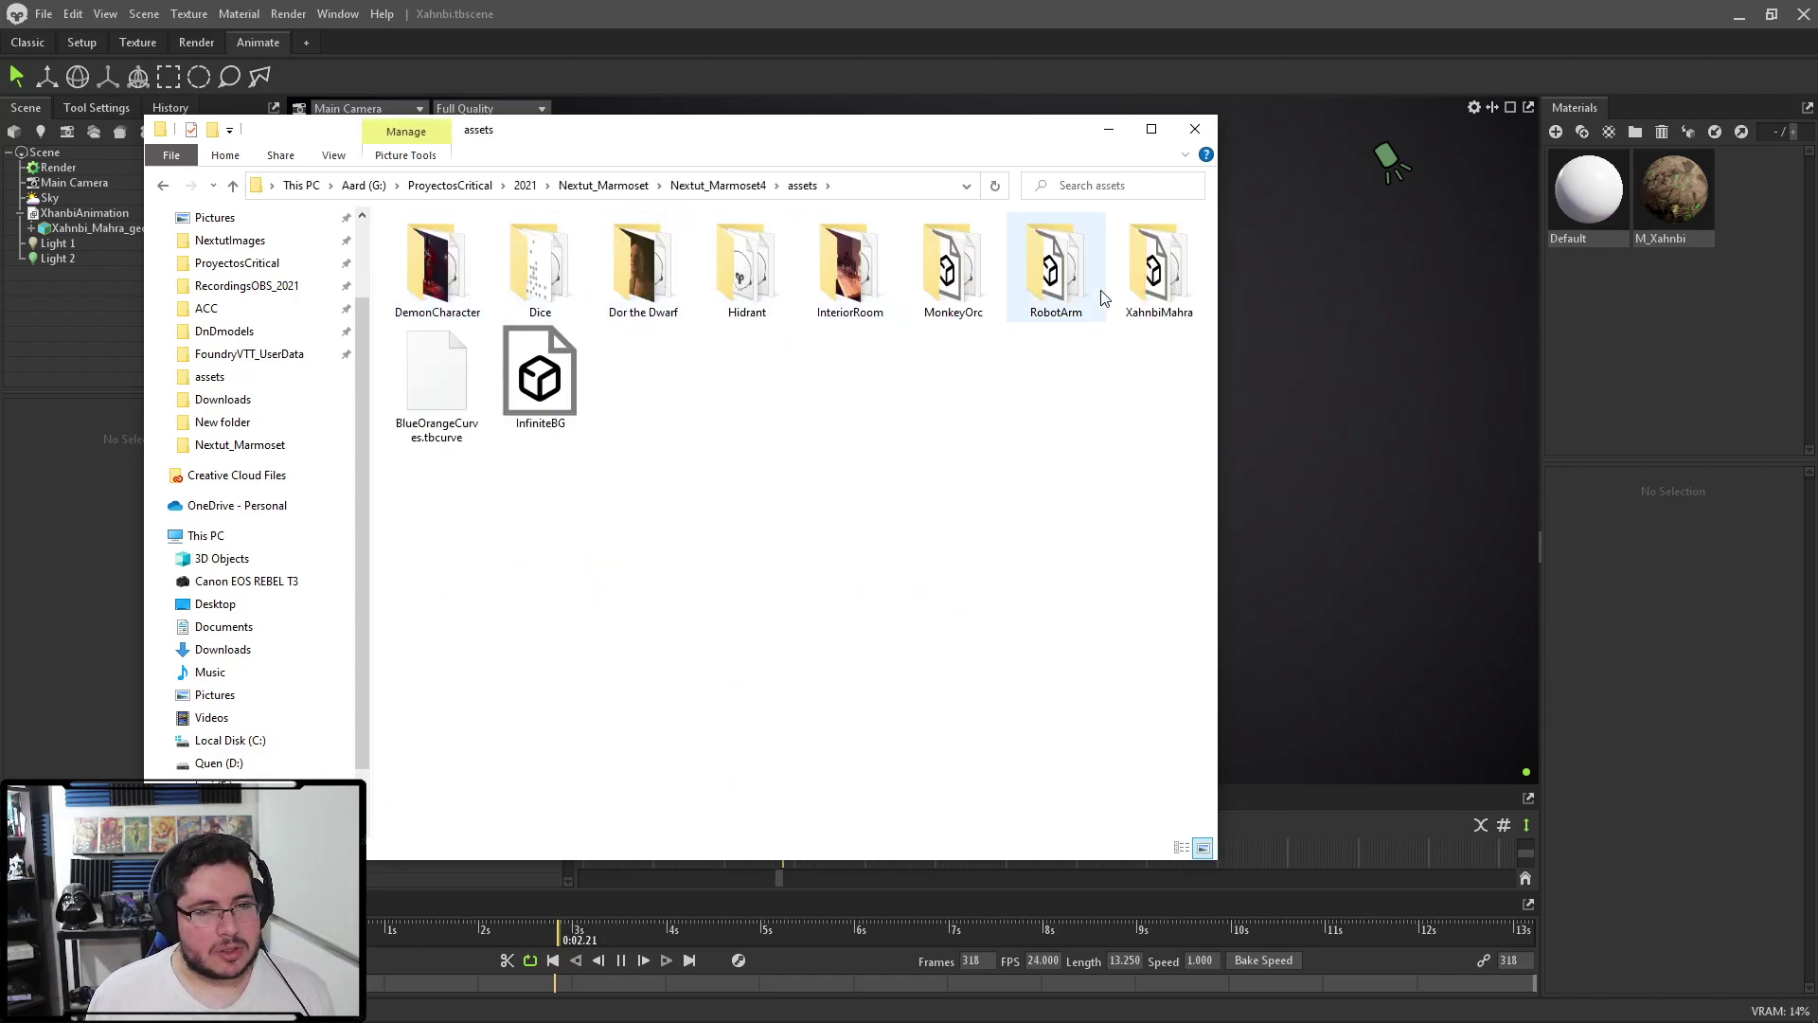
double_click(1157, 274)
Open the Xahnbi viewer export and cycle its Gloss, Topology and Normals views
click(446, 385)
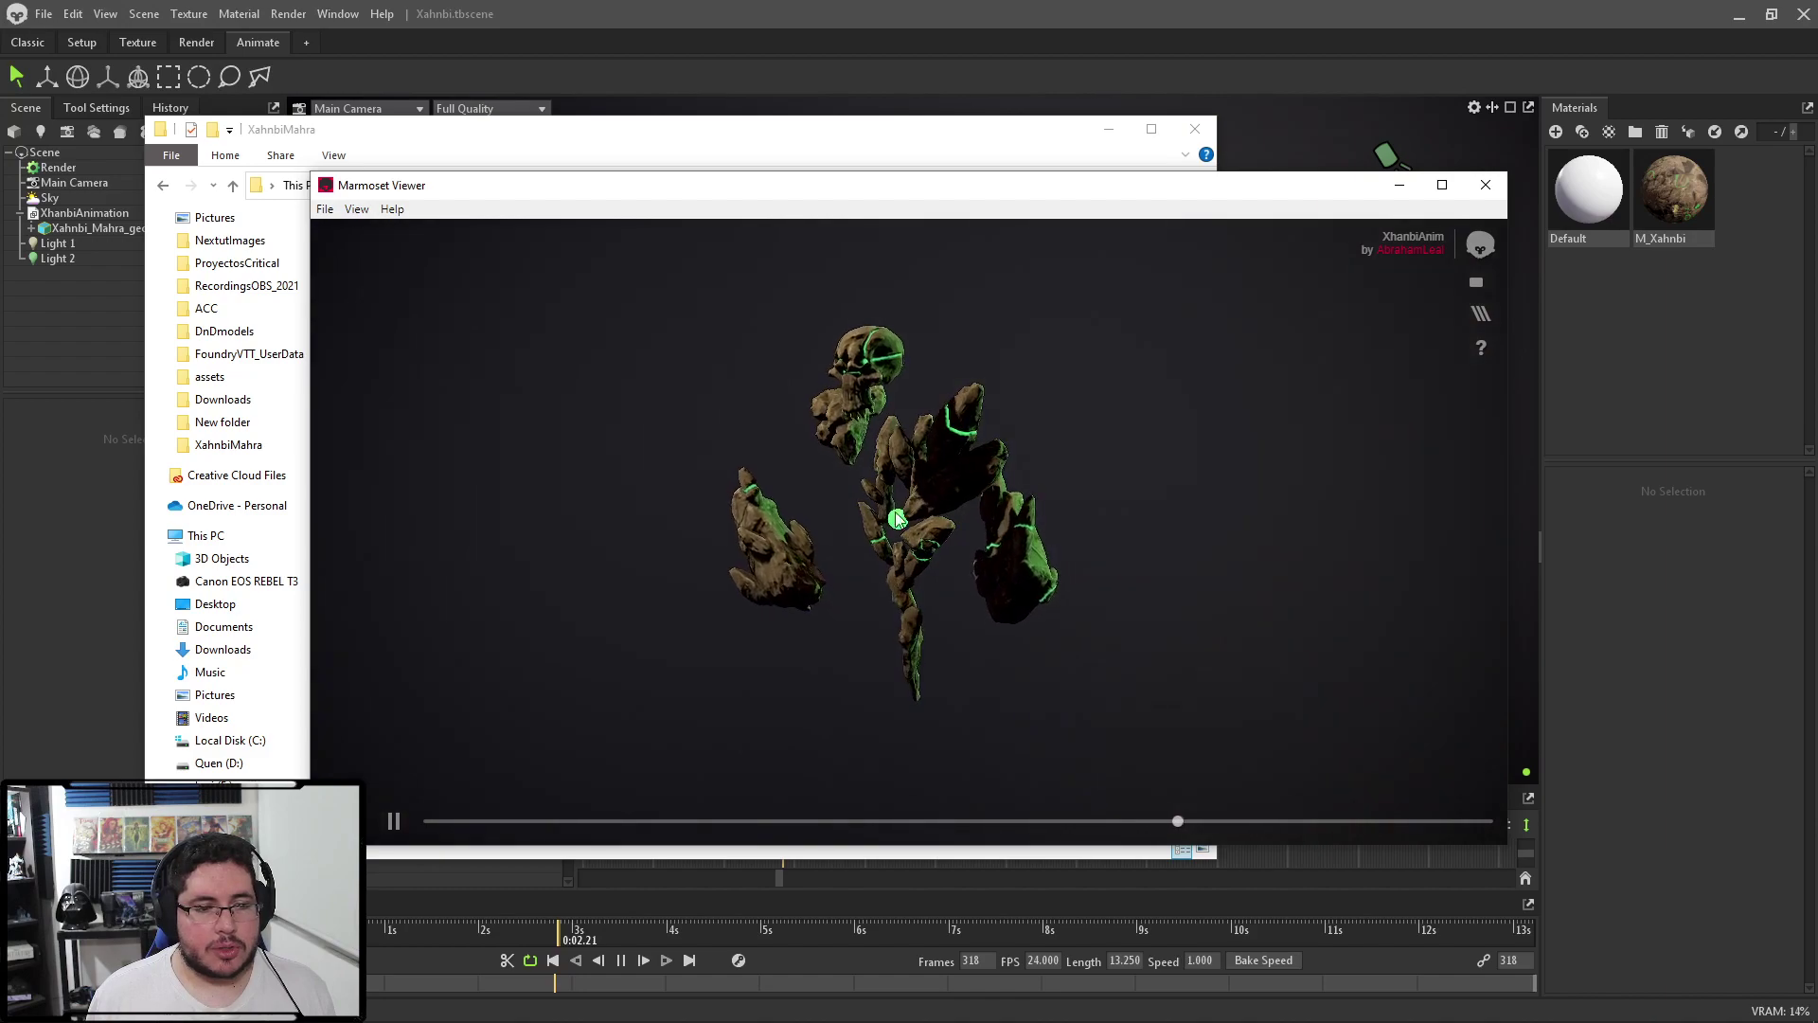
click(1479, 316)
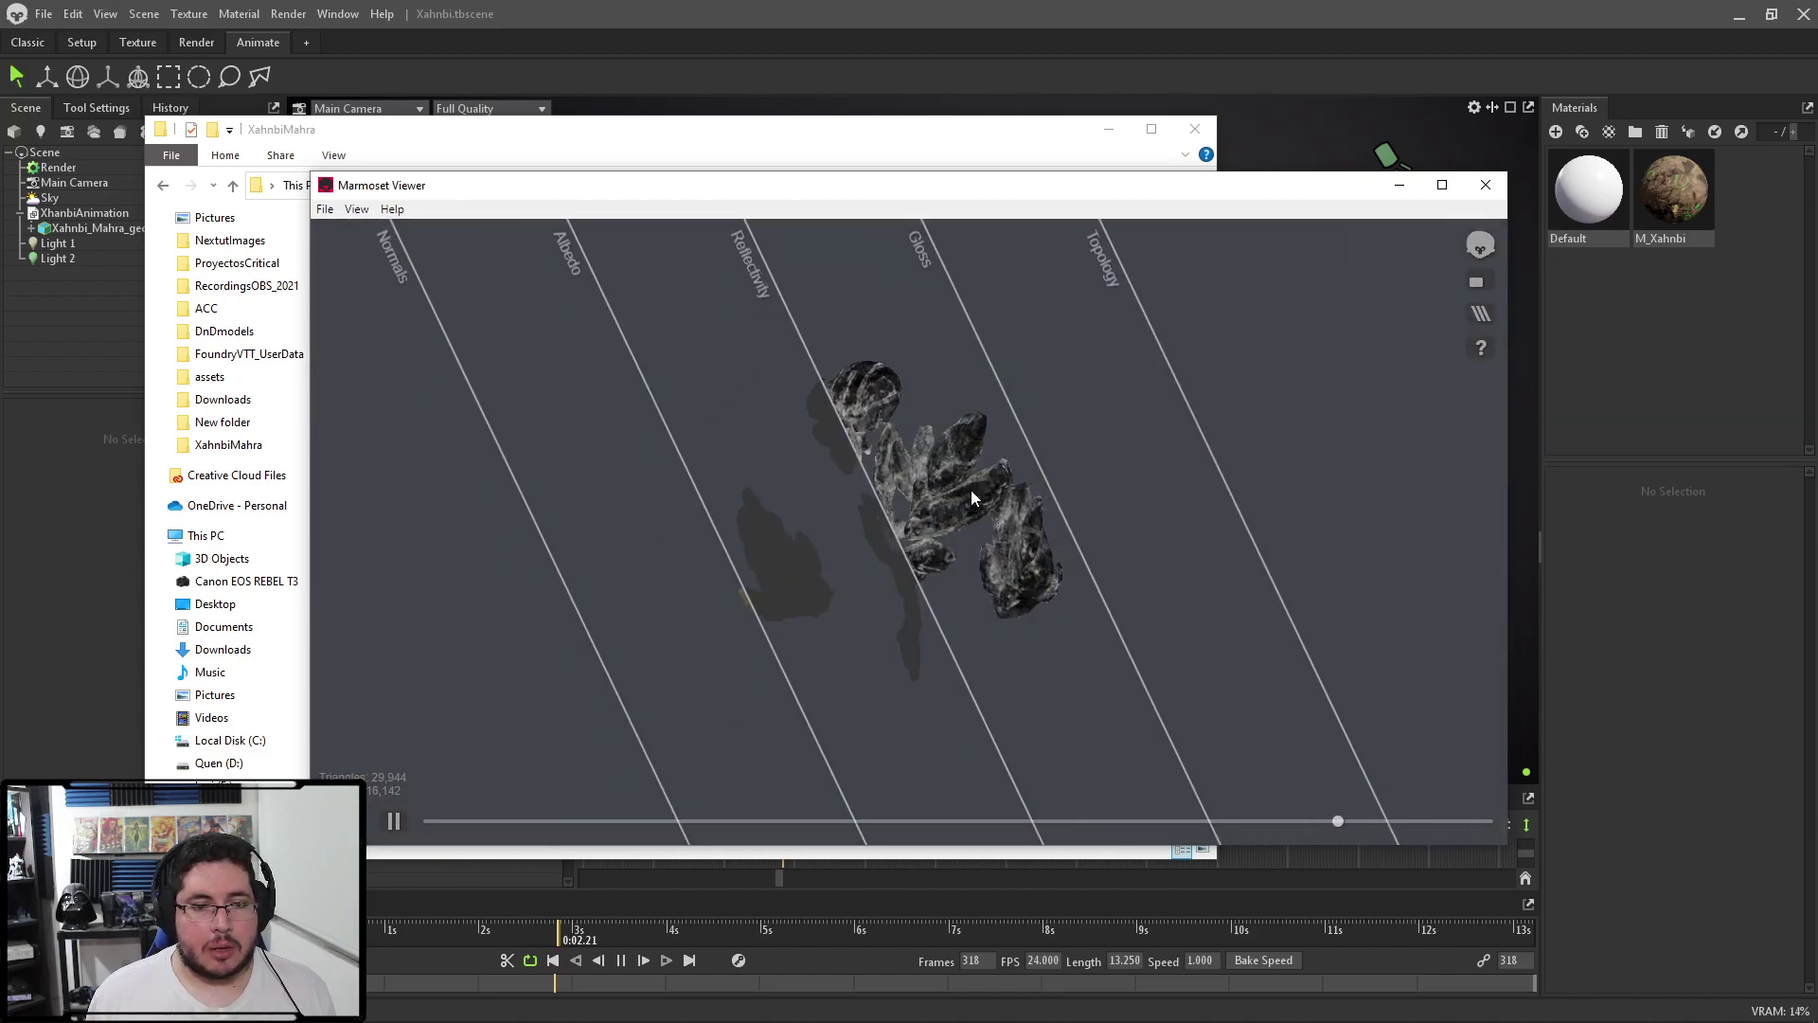
click(1481, 314)
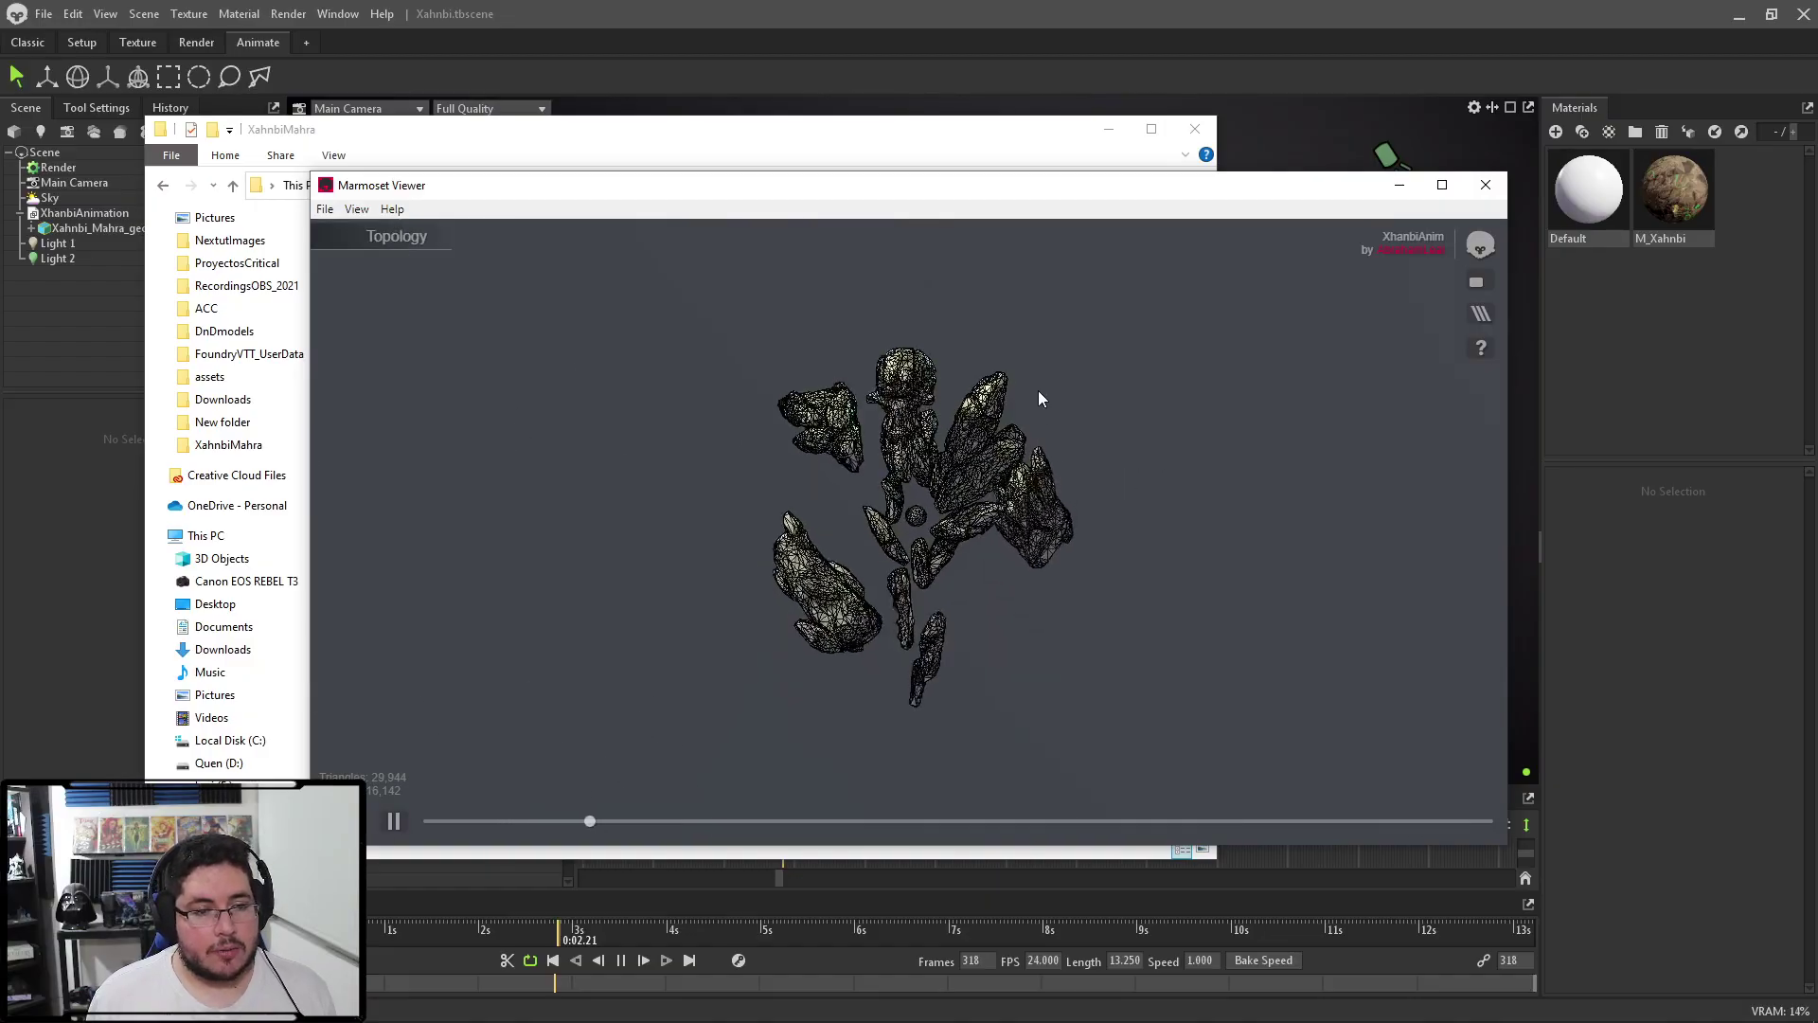
click(1478, 315)
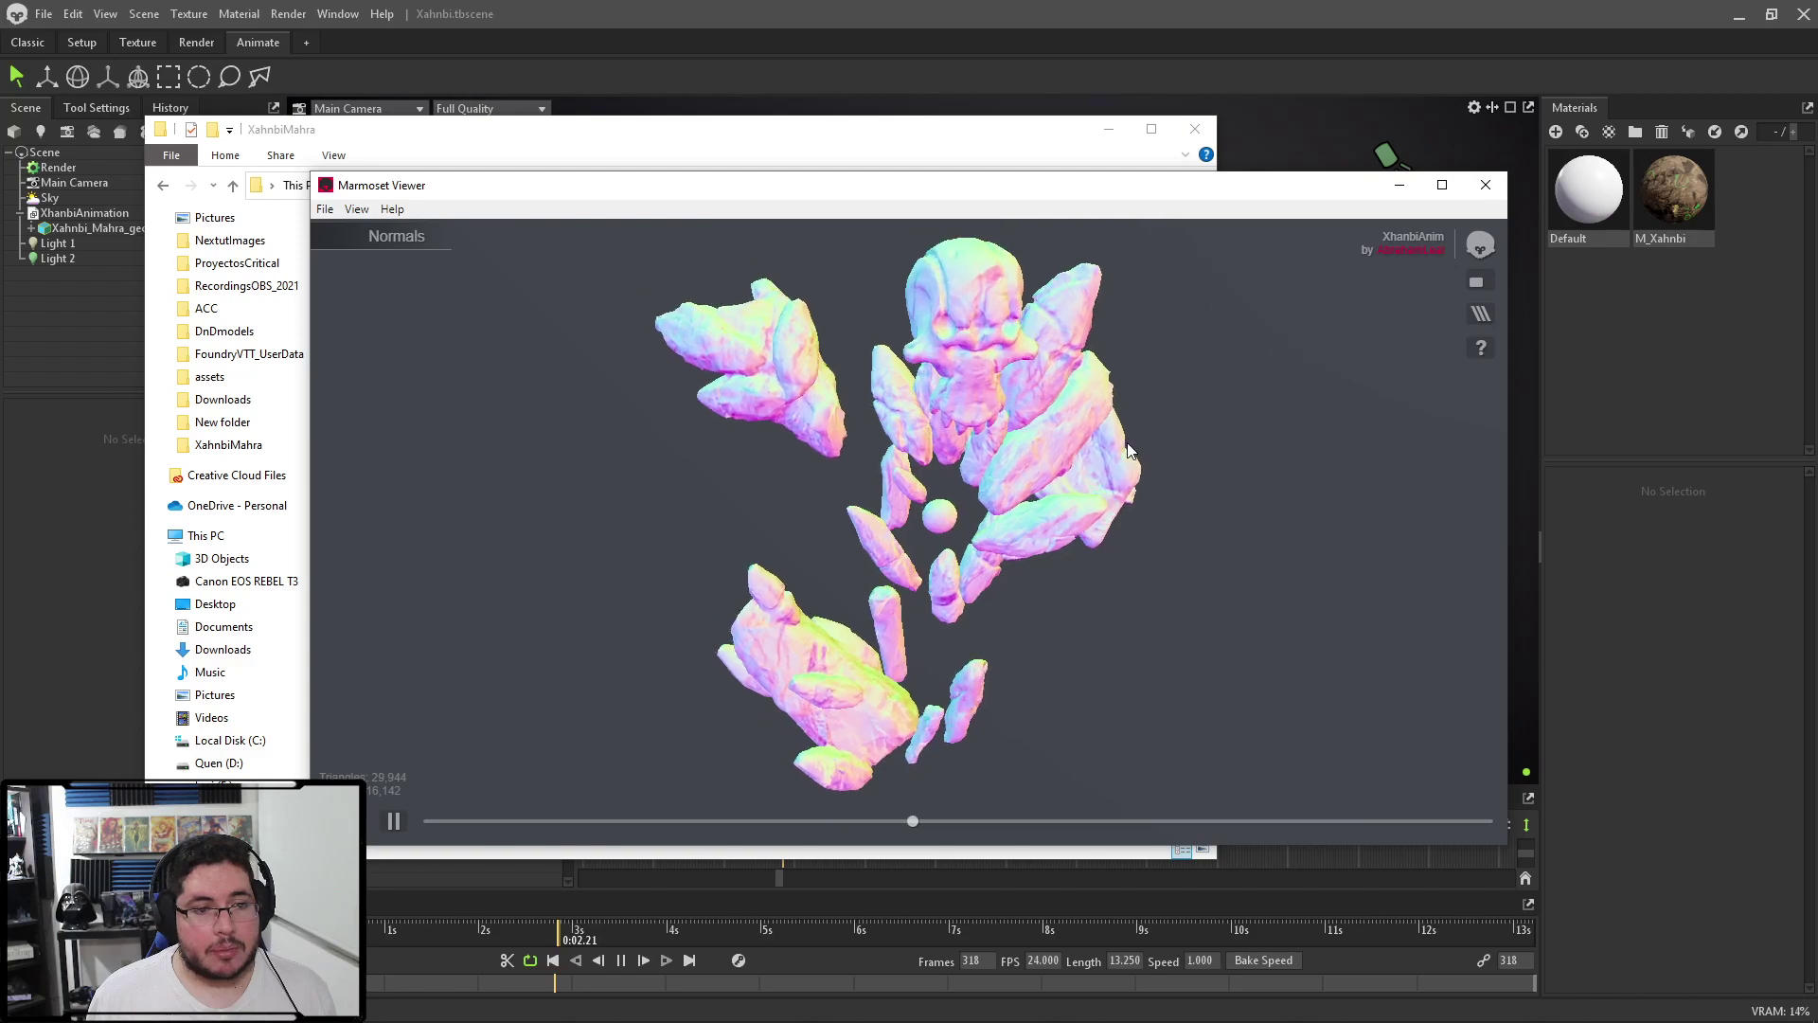
Show all render passes side by side, then close Marmoset Viewer and the folder window
click(1481, 315)
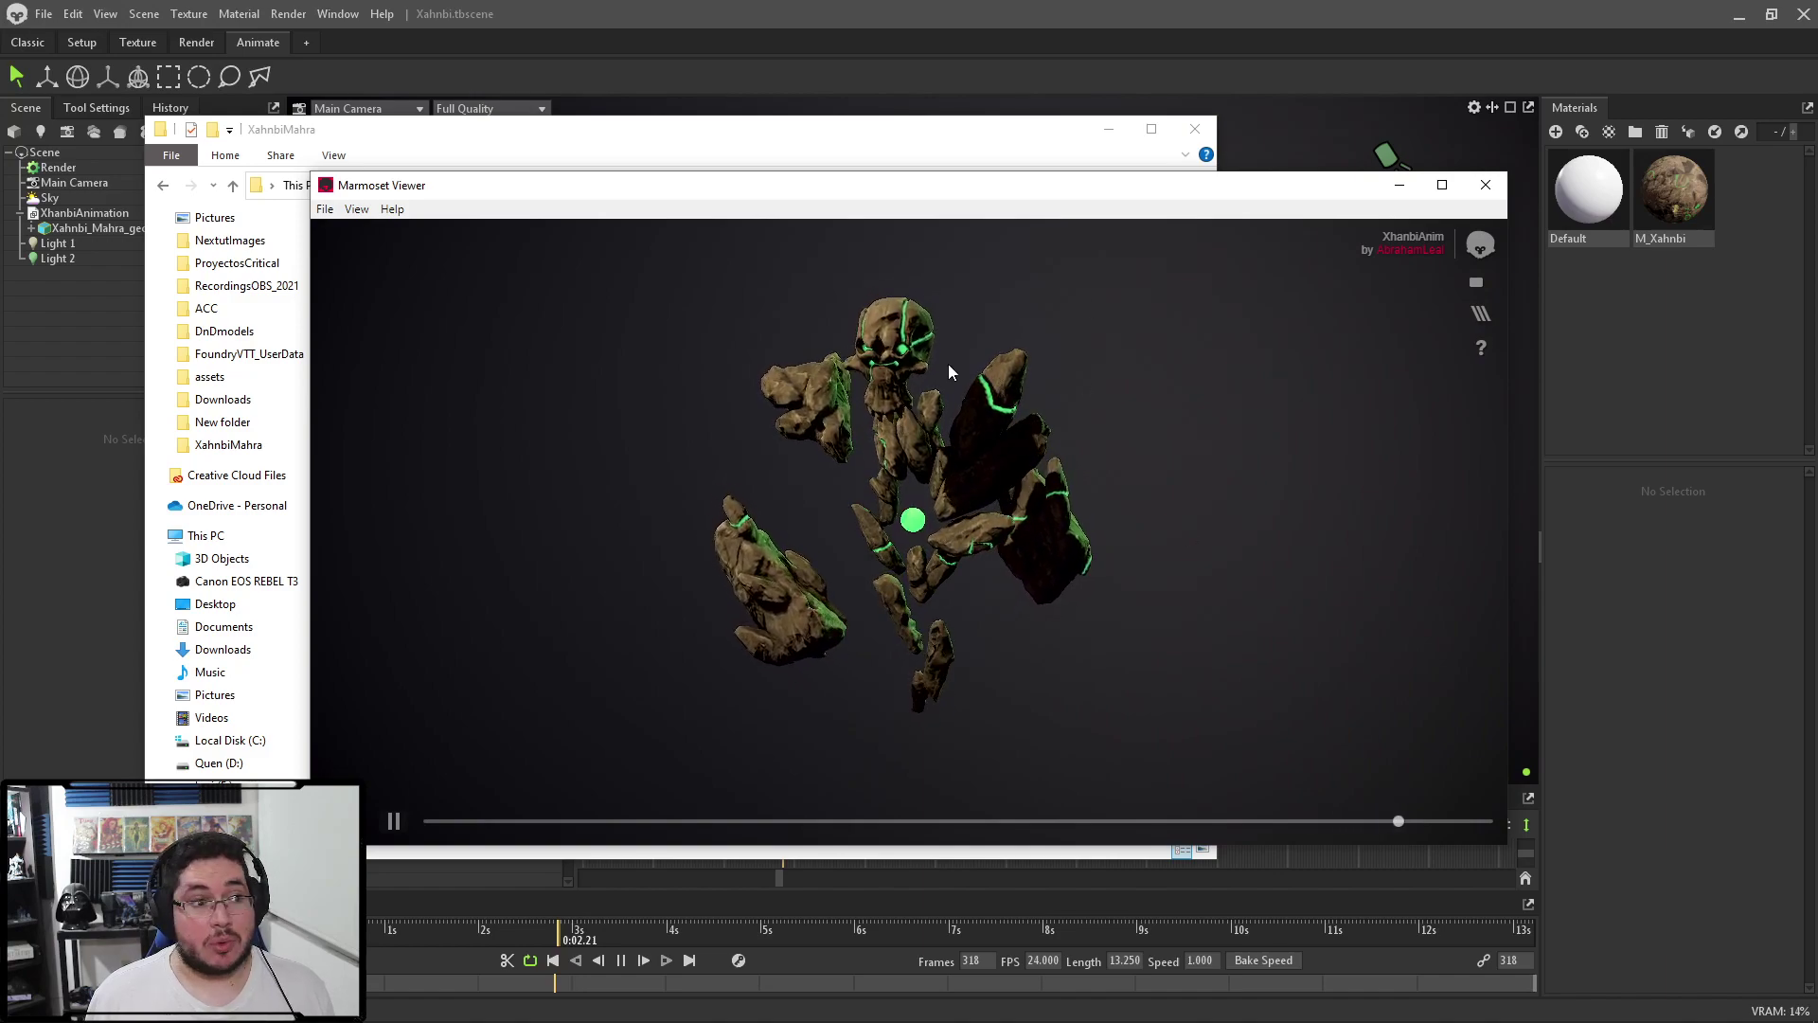
click(1480, 186)
click(1195, 129)
Load RoomFinish.tbscene from Open Recent, discarding the Xahnbi scene's unsaved changes
click(44, 14)
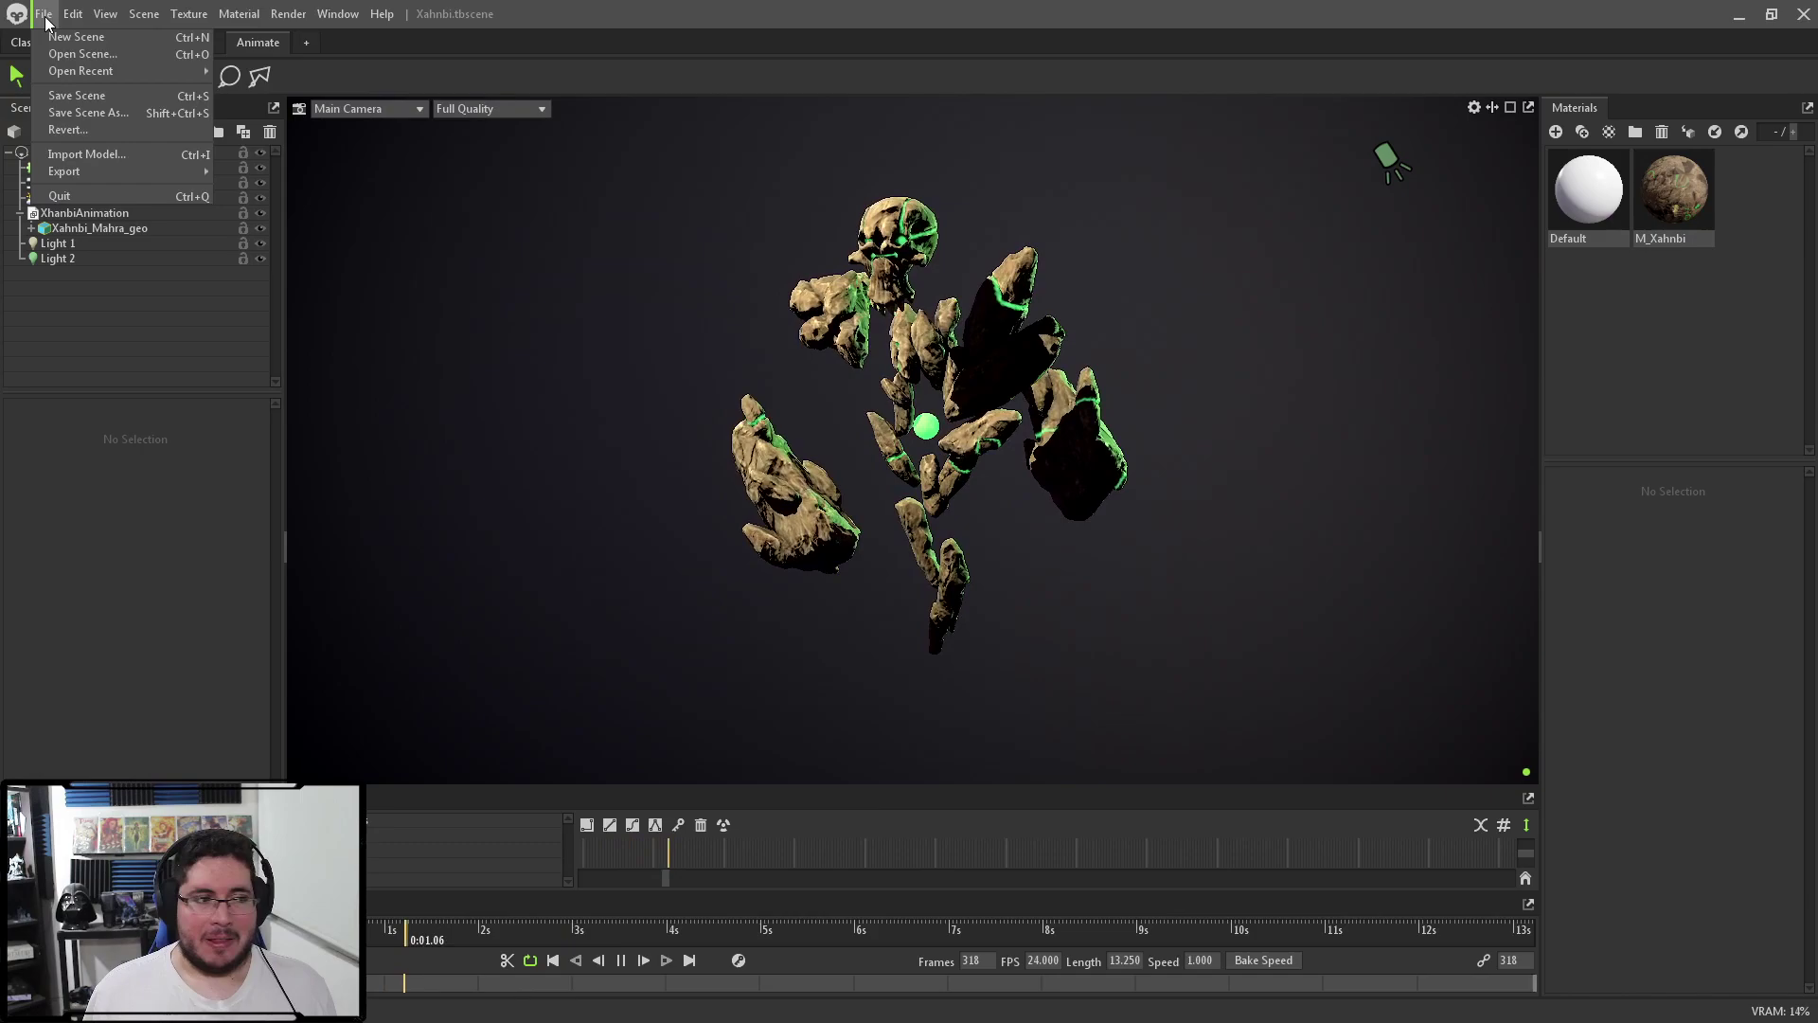
mouse_move(127, 71)
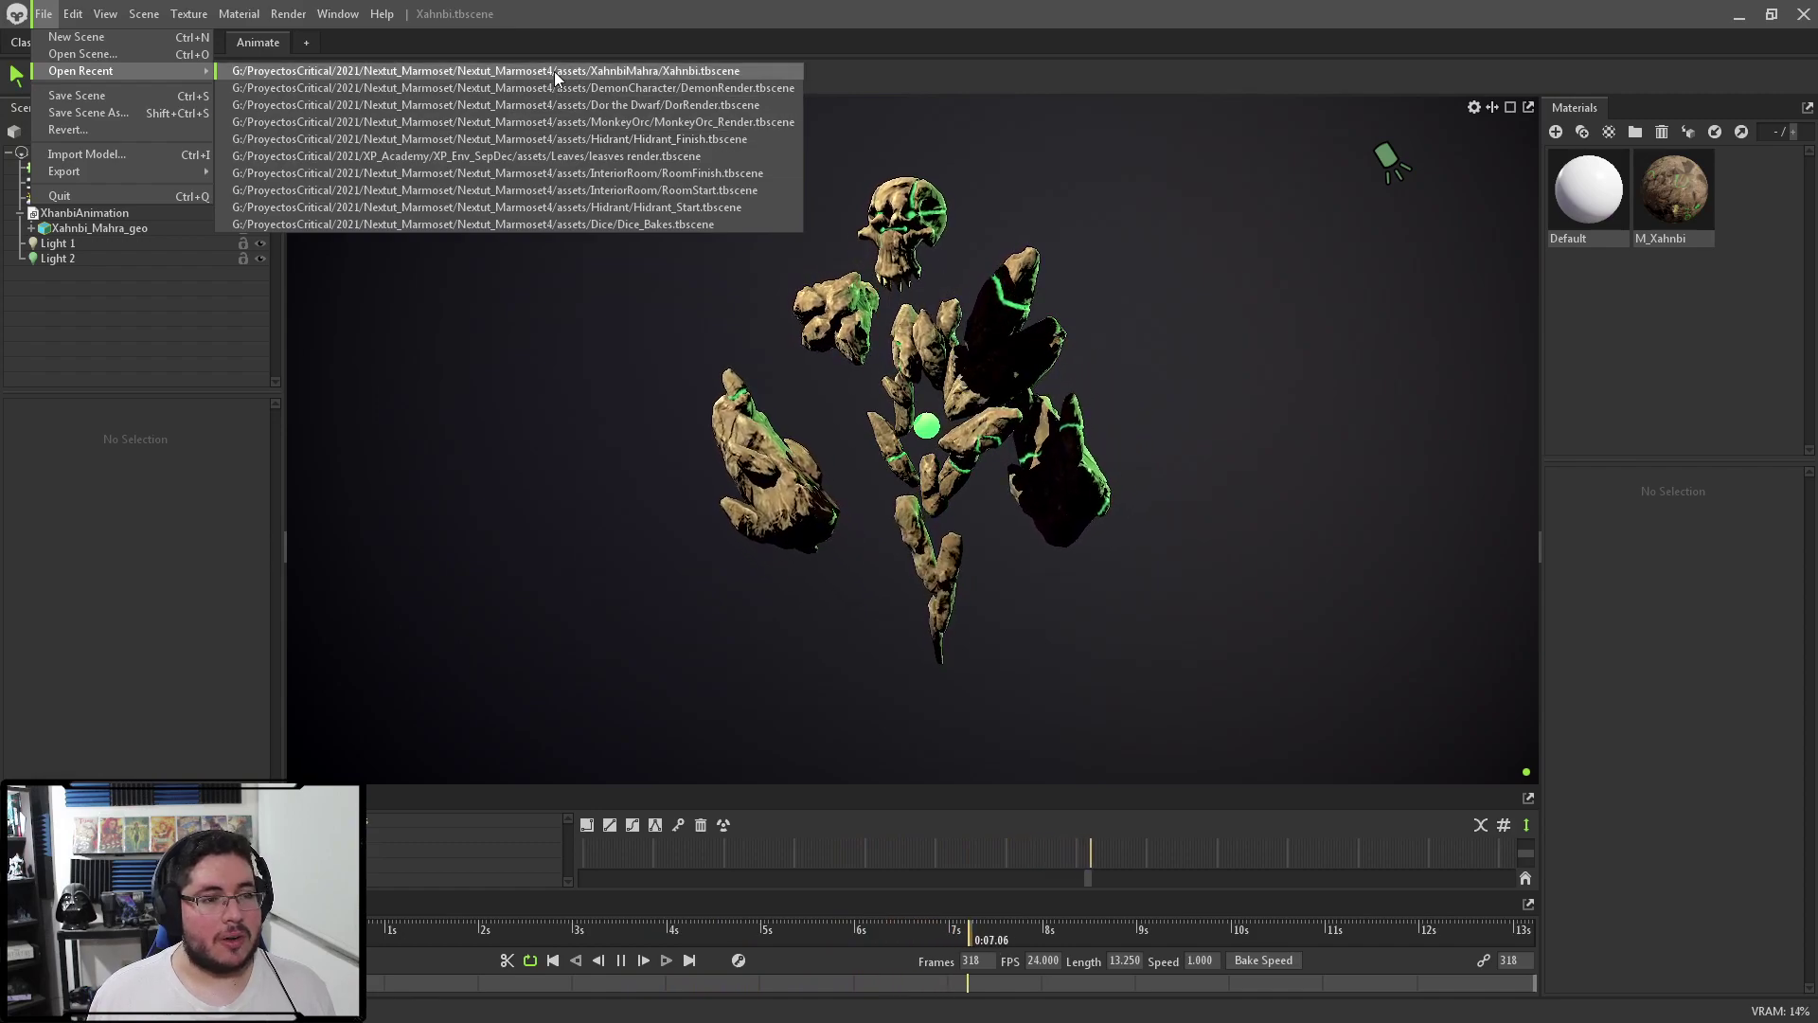
click(528, 174)
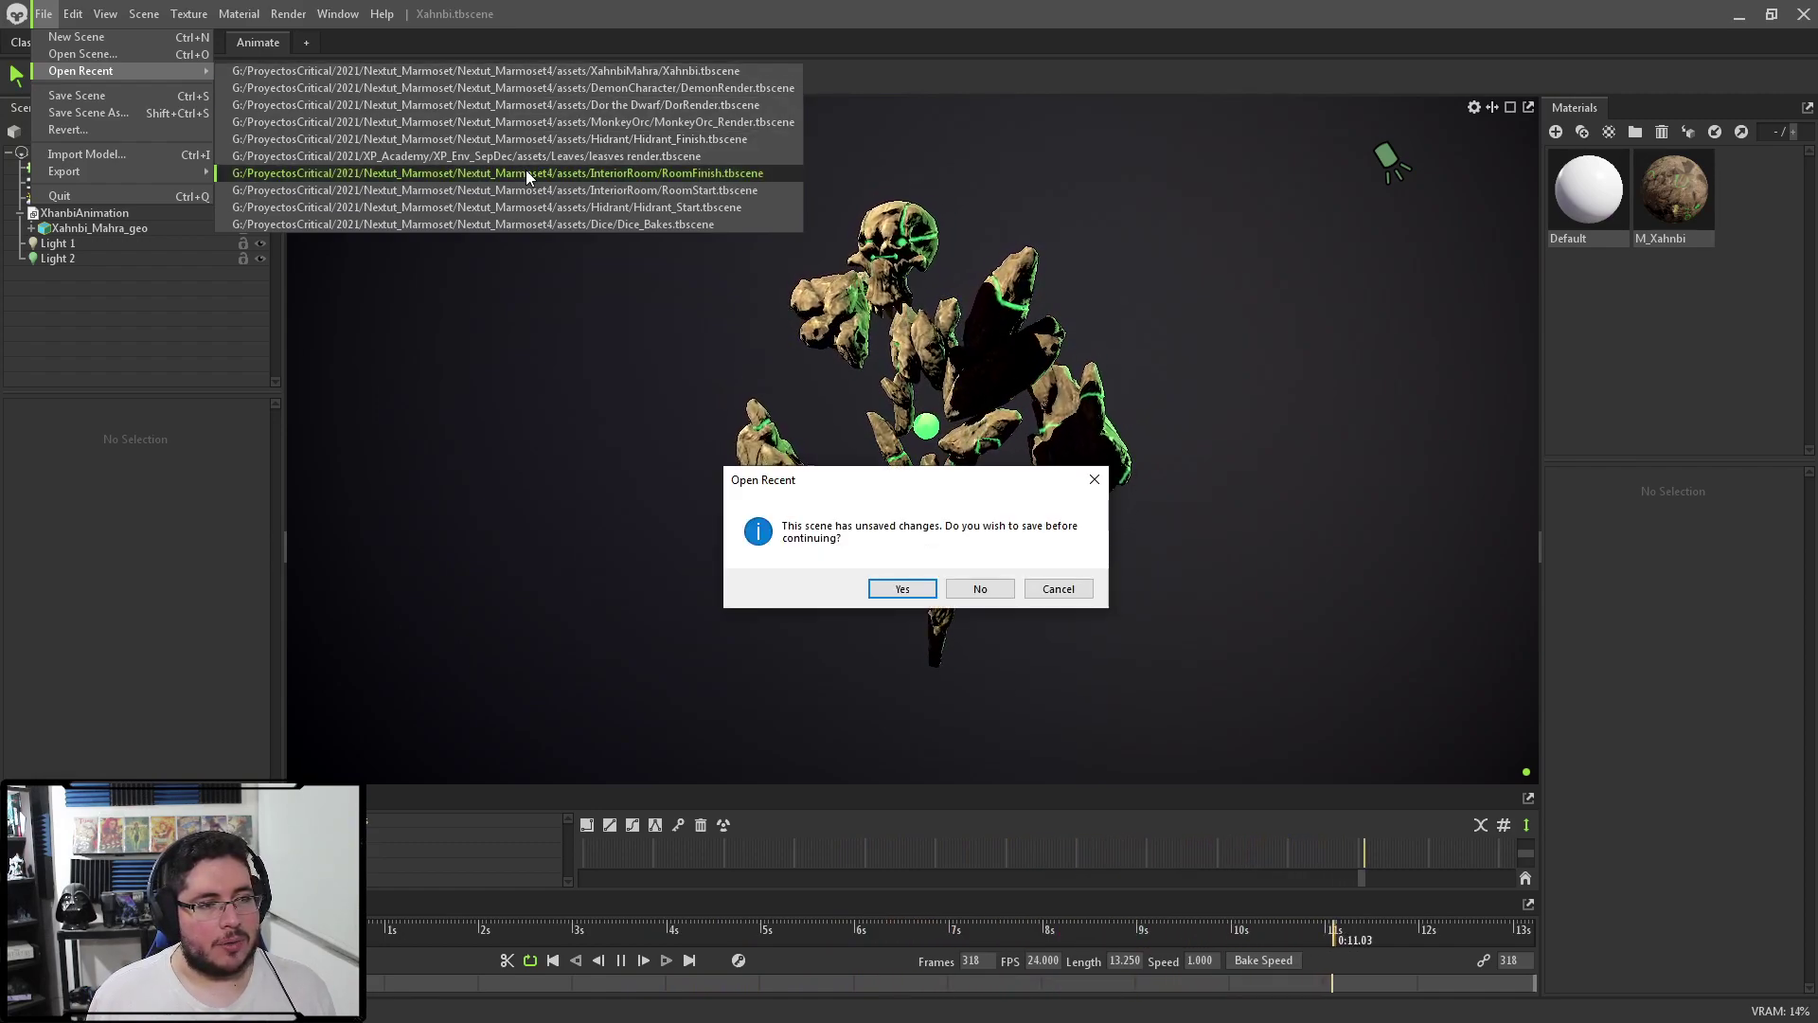
click(962, 589)
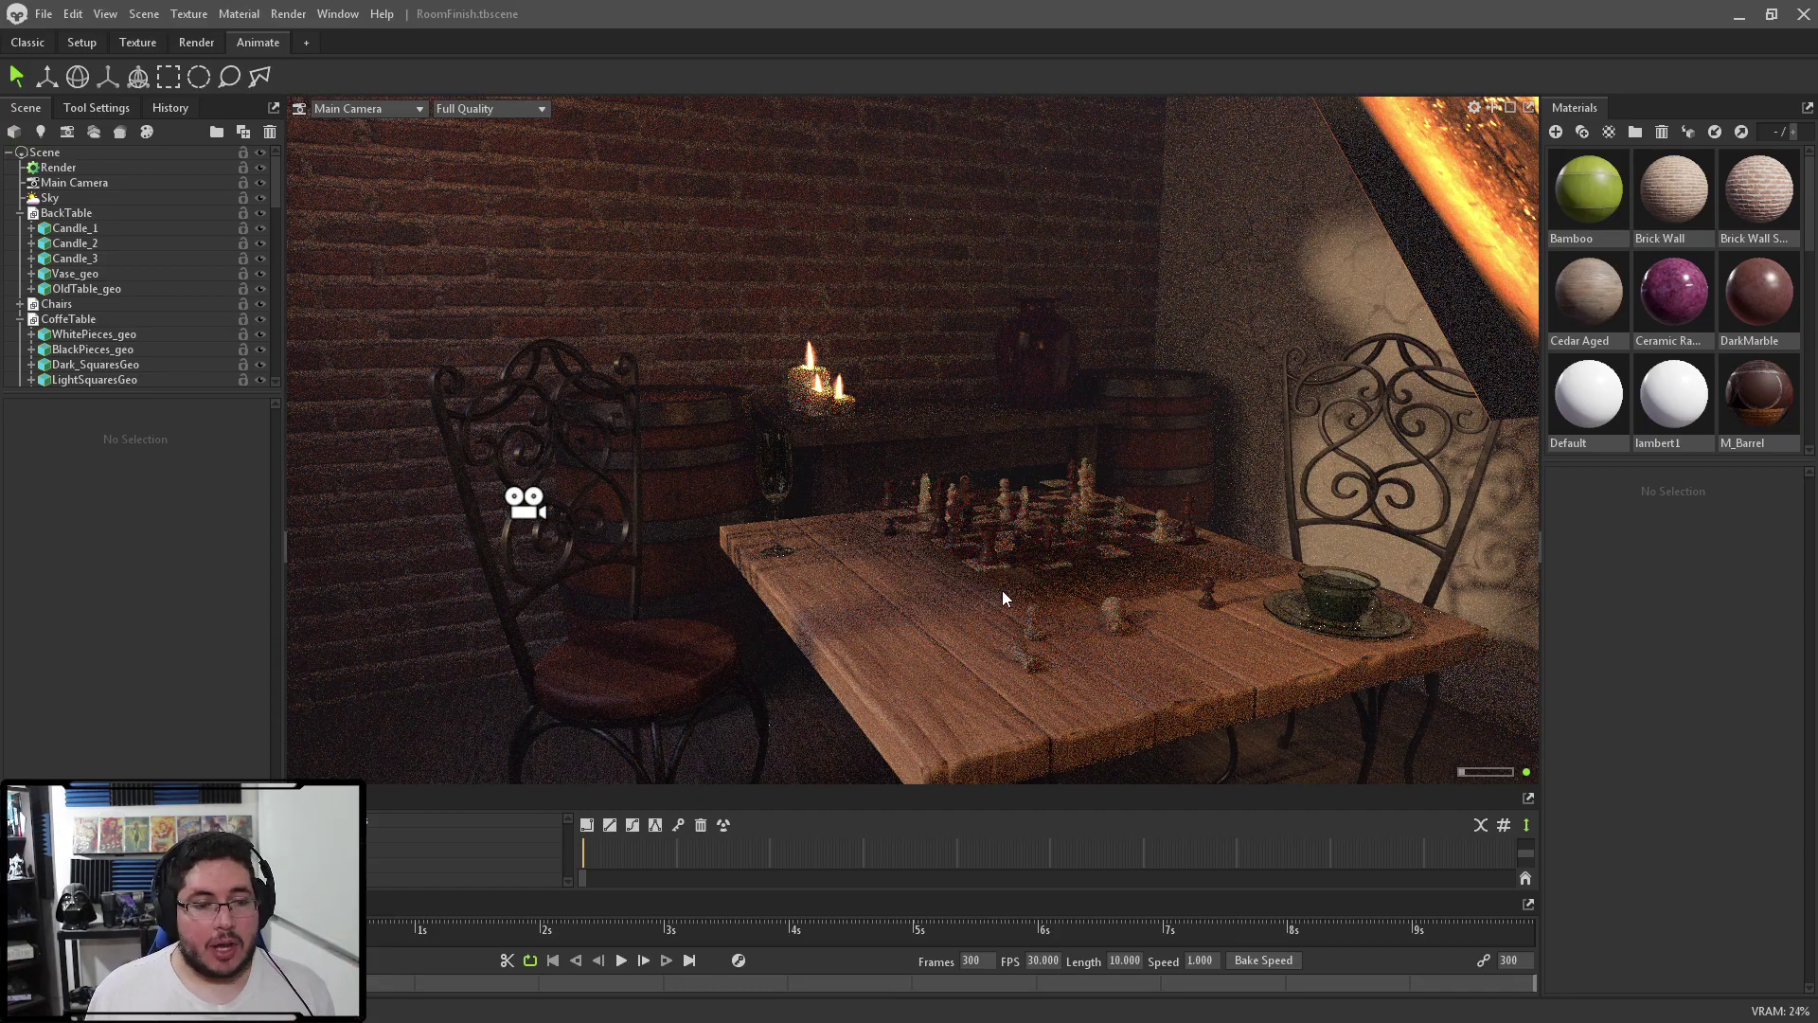
Orbit the camera around the chess table and scroll through the Scene outliner objects
drag(1002, 589, 1129, 554)
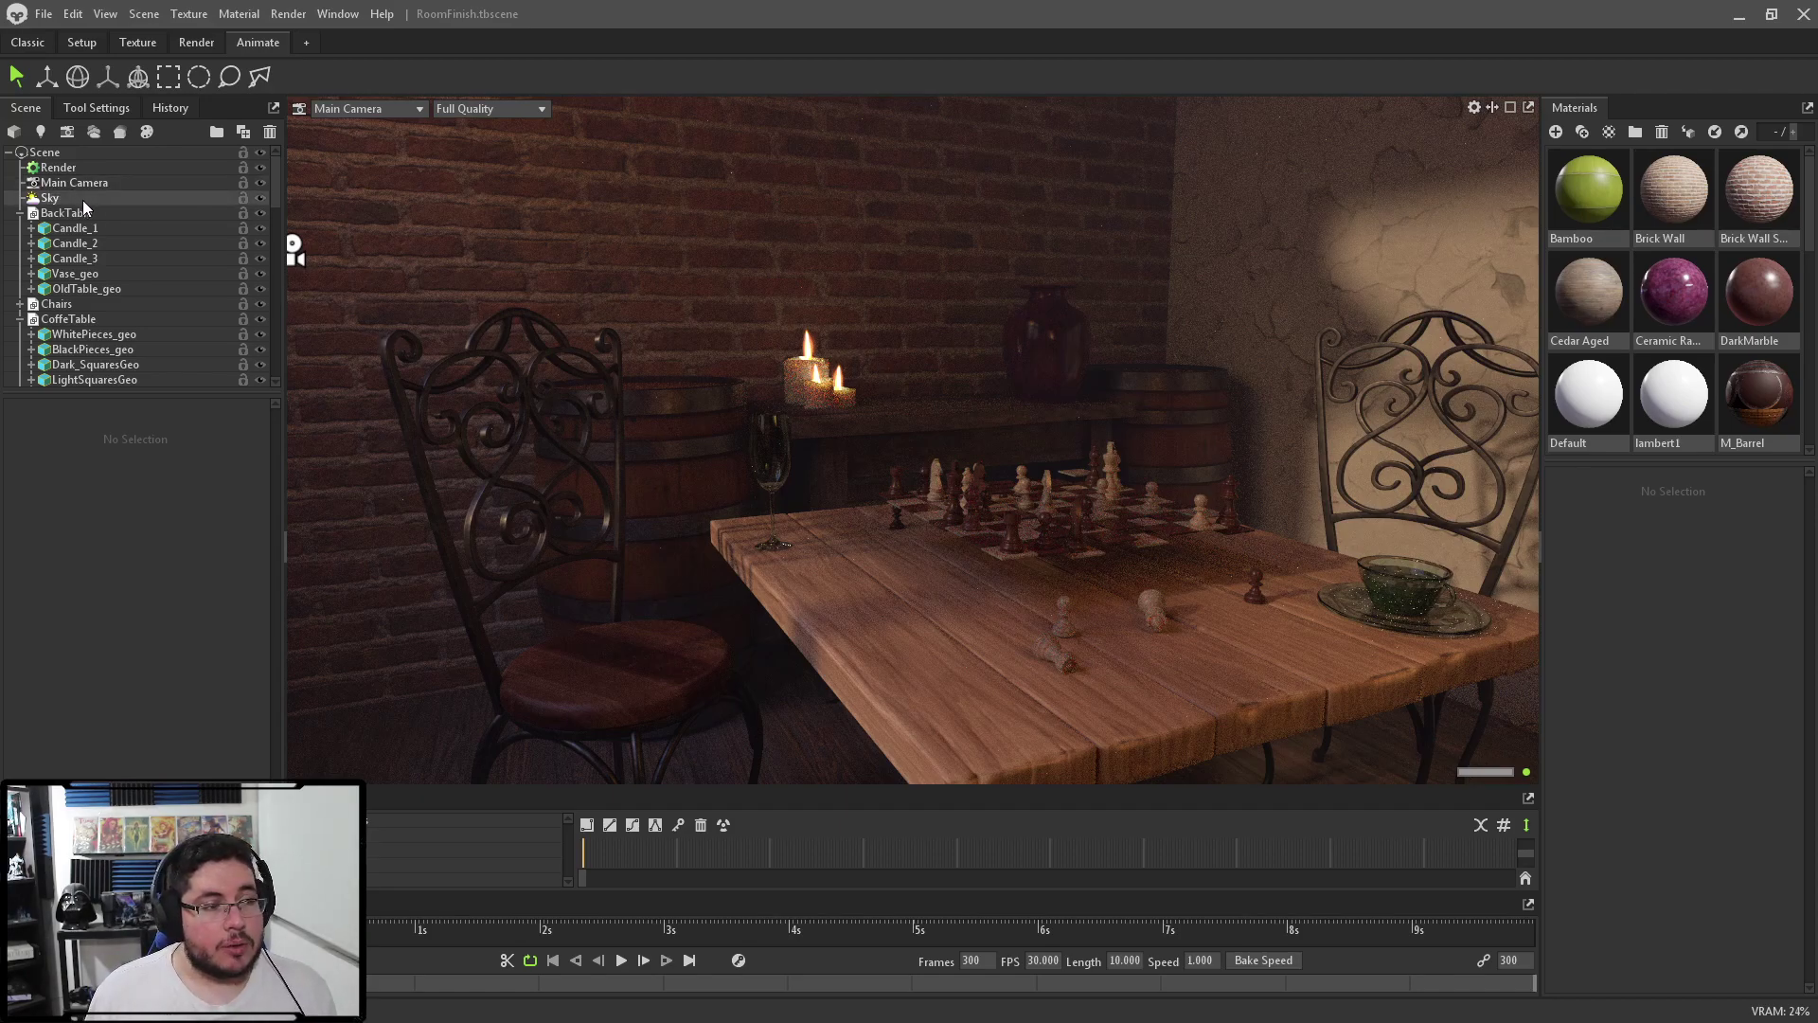
scroll(103, 276, down, 10)
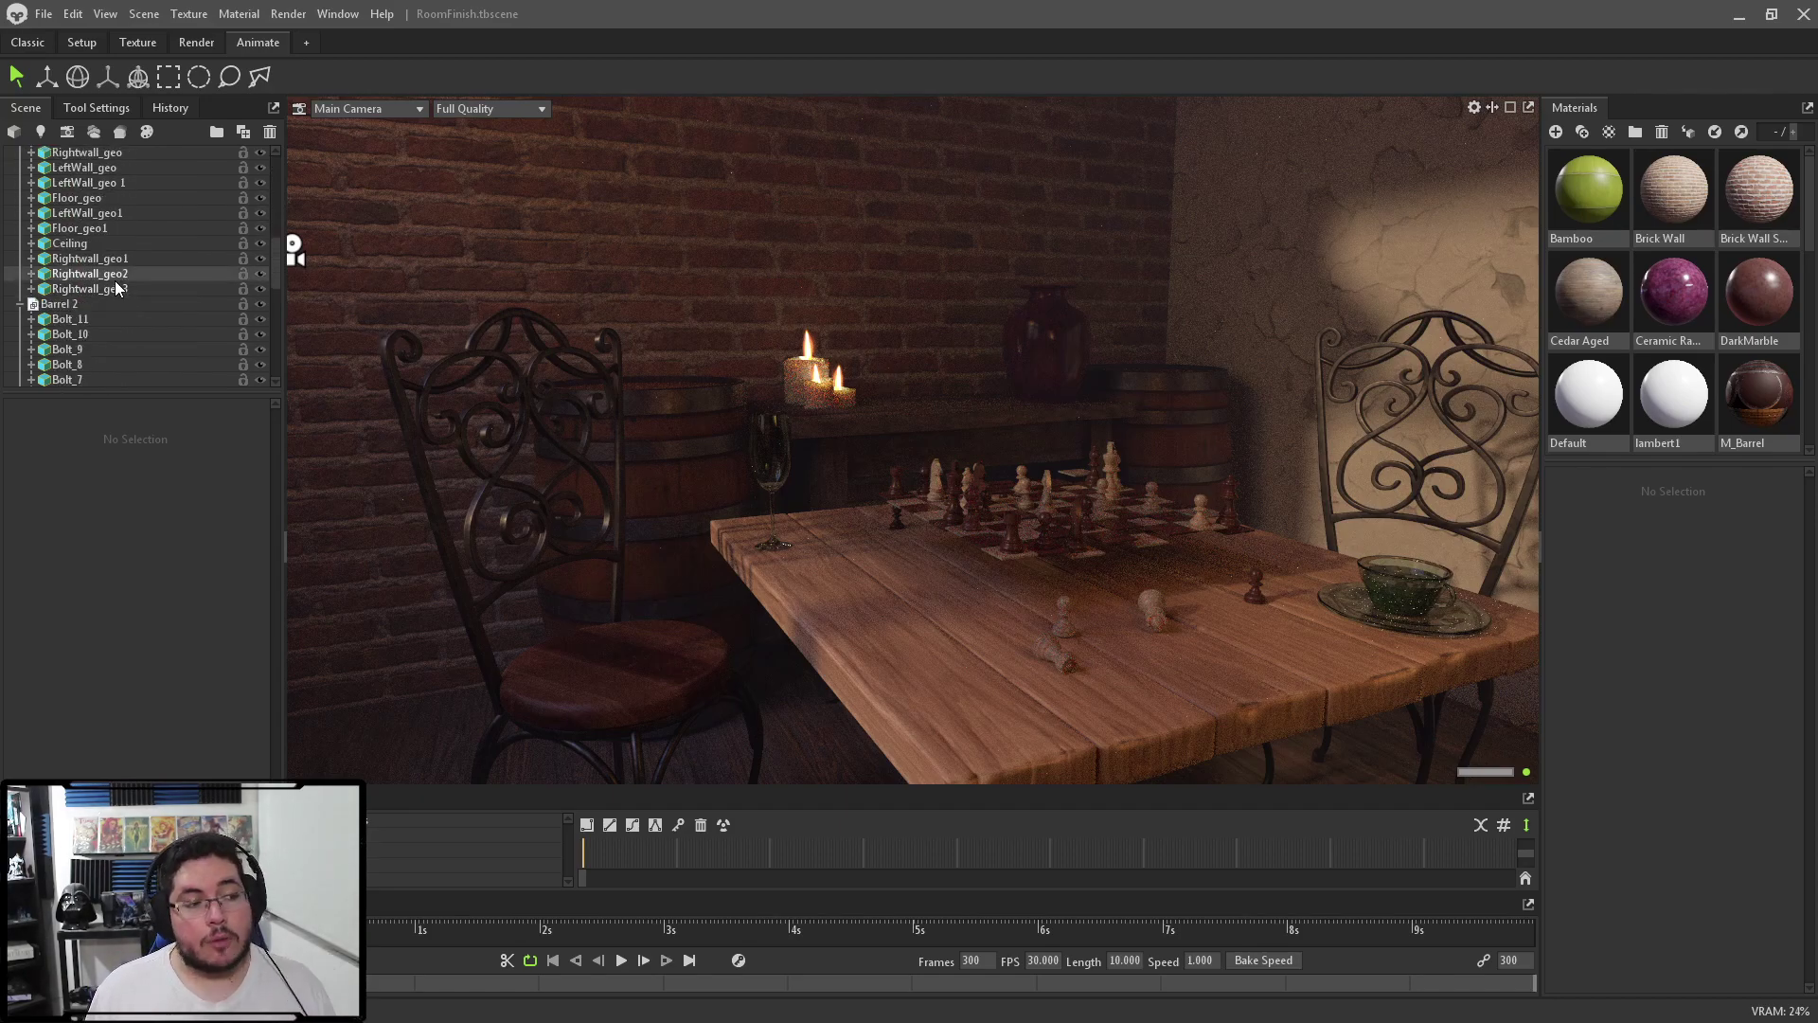
scroll(99, 259, up, 6)
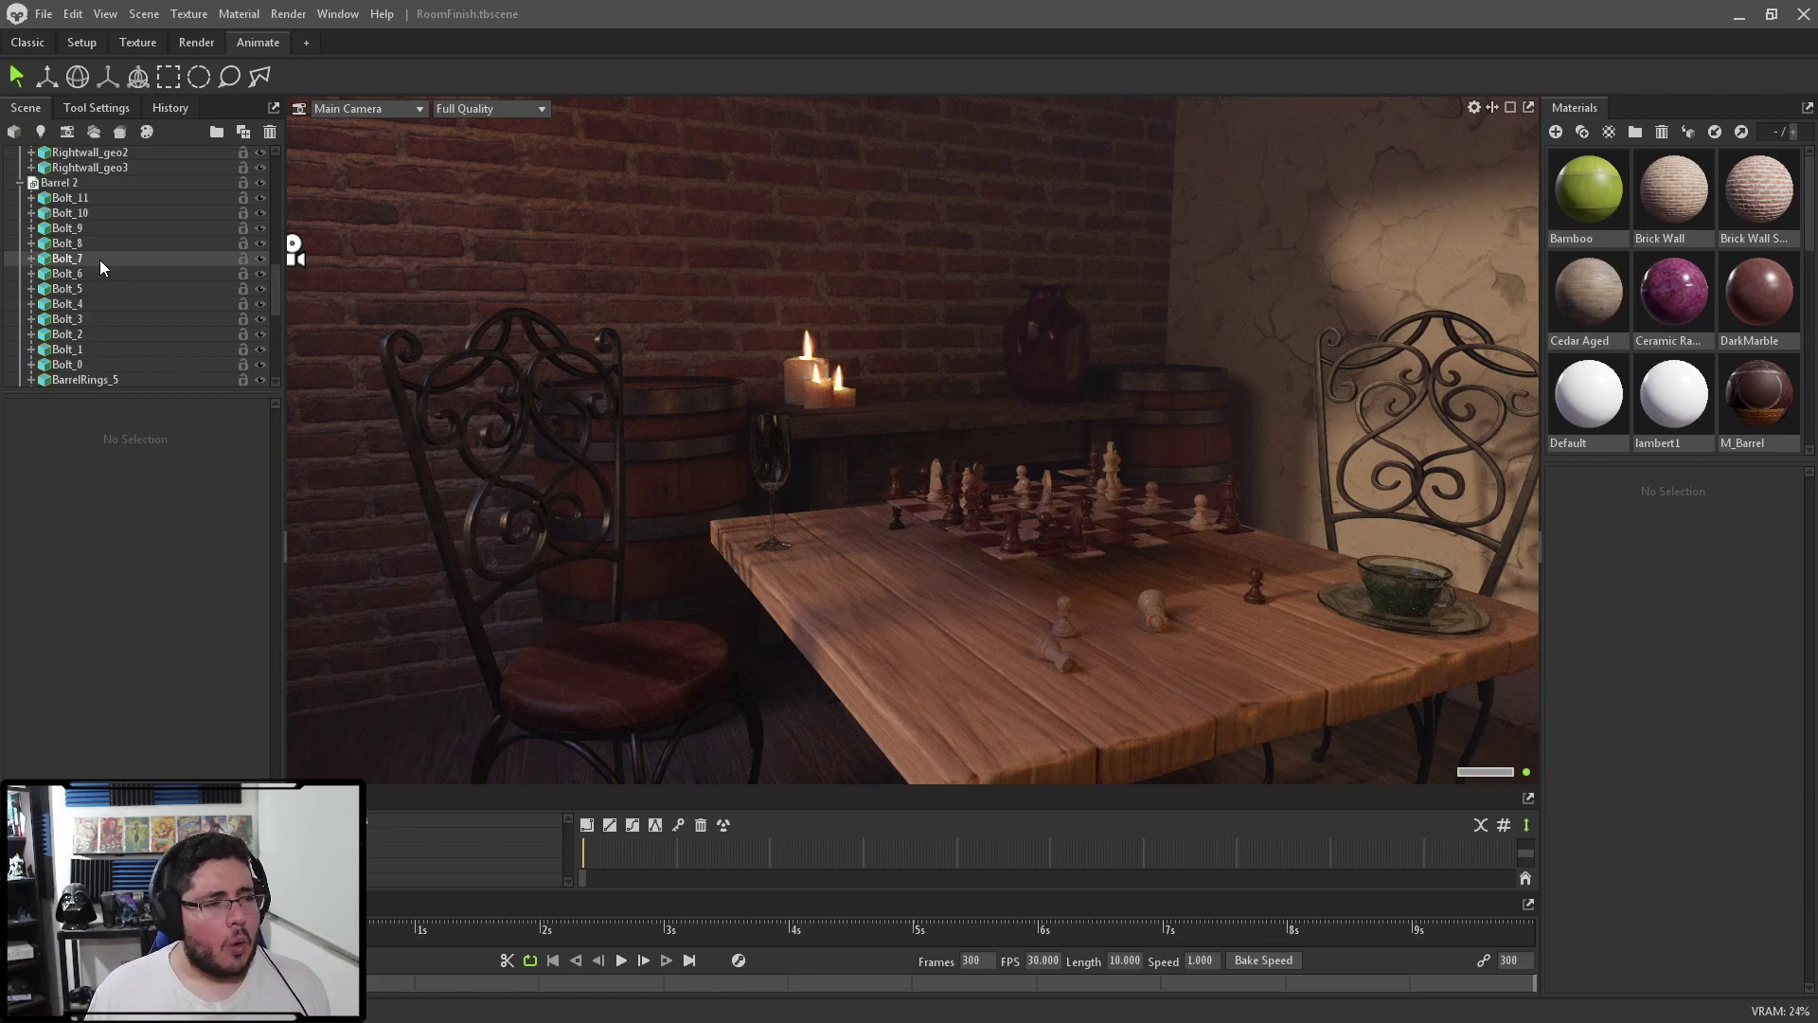
scroll(99, 284, down, 6)
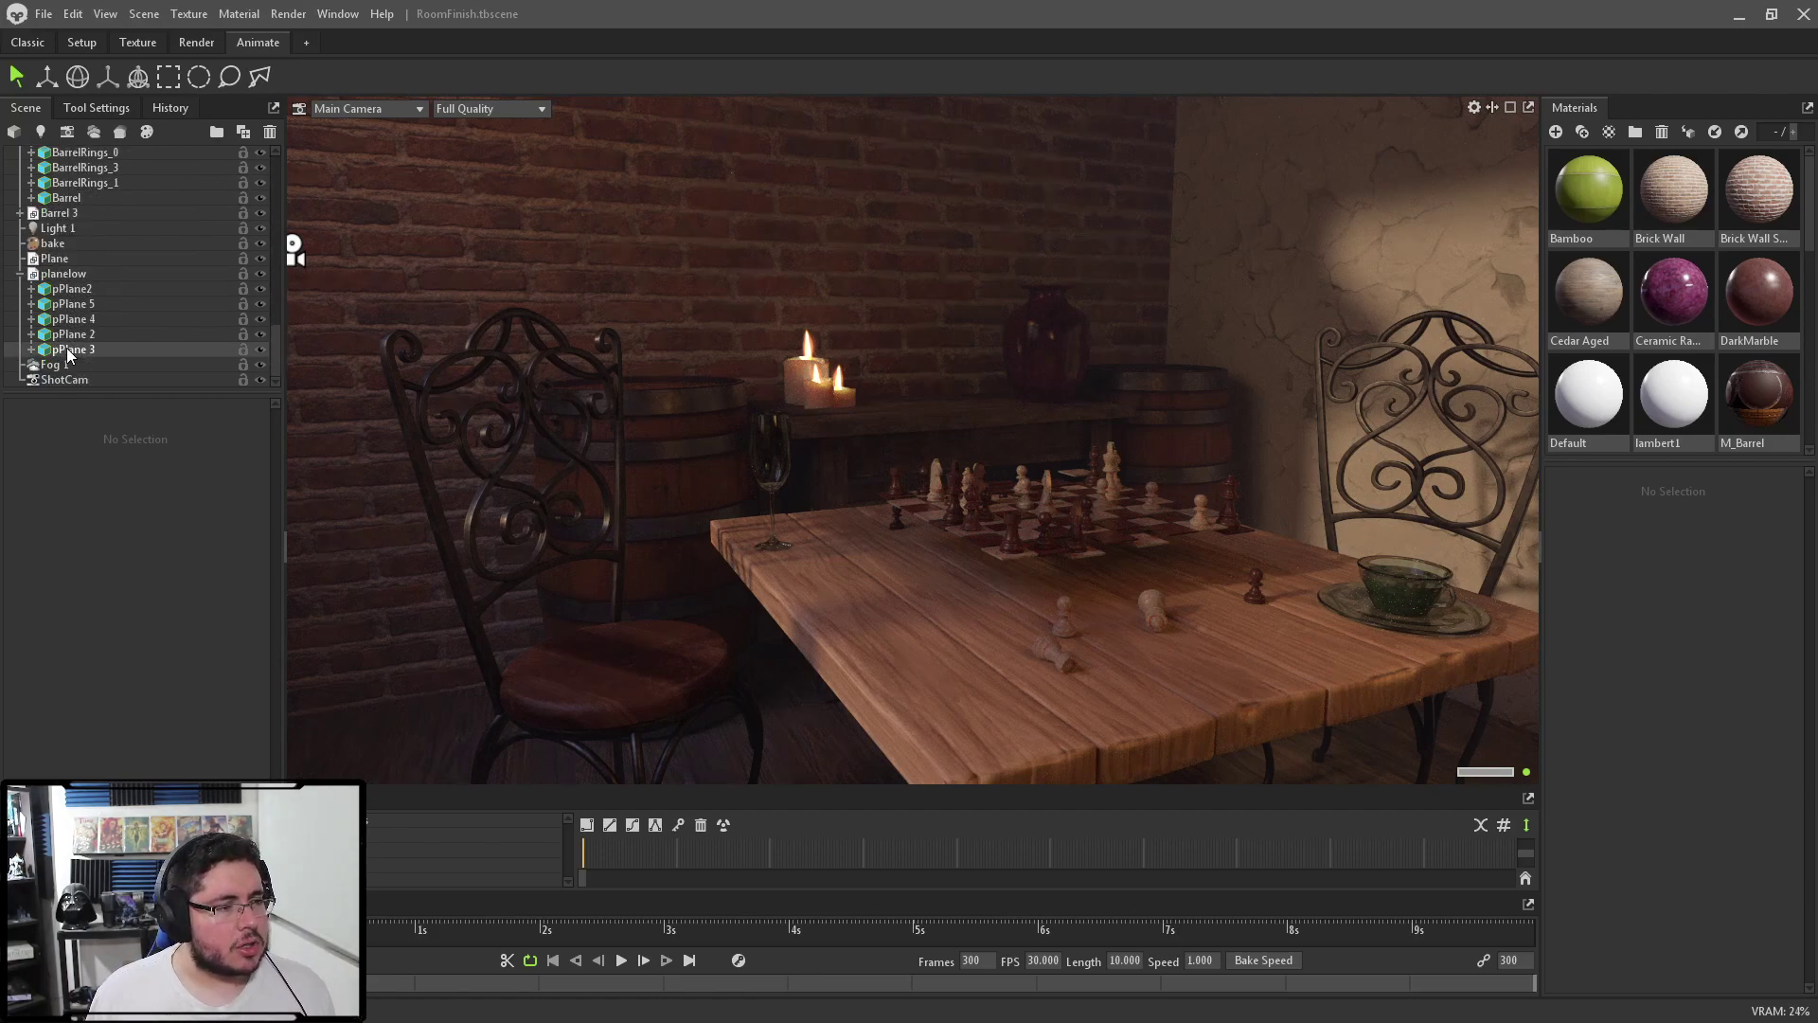
Select Light 1 and set its Brightness to exactly 7.5
click(66, 229)
drag(98, 474, 114, 476)
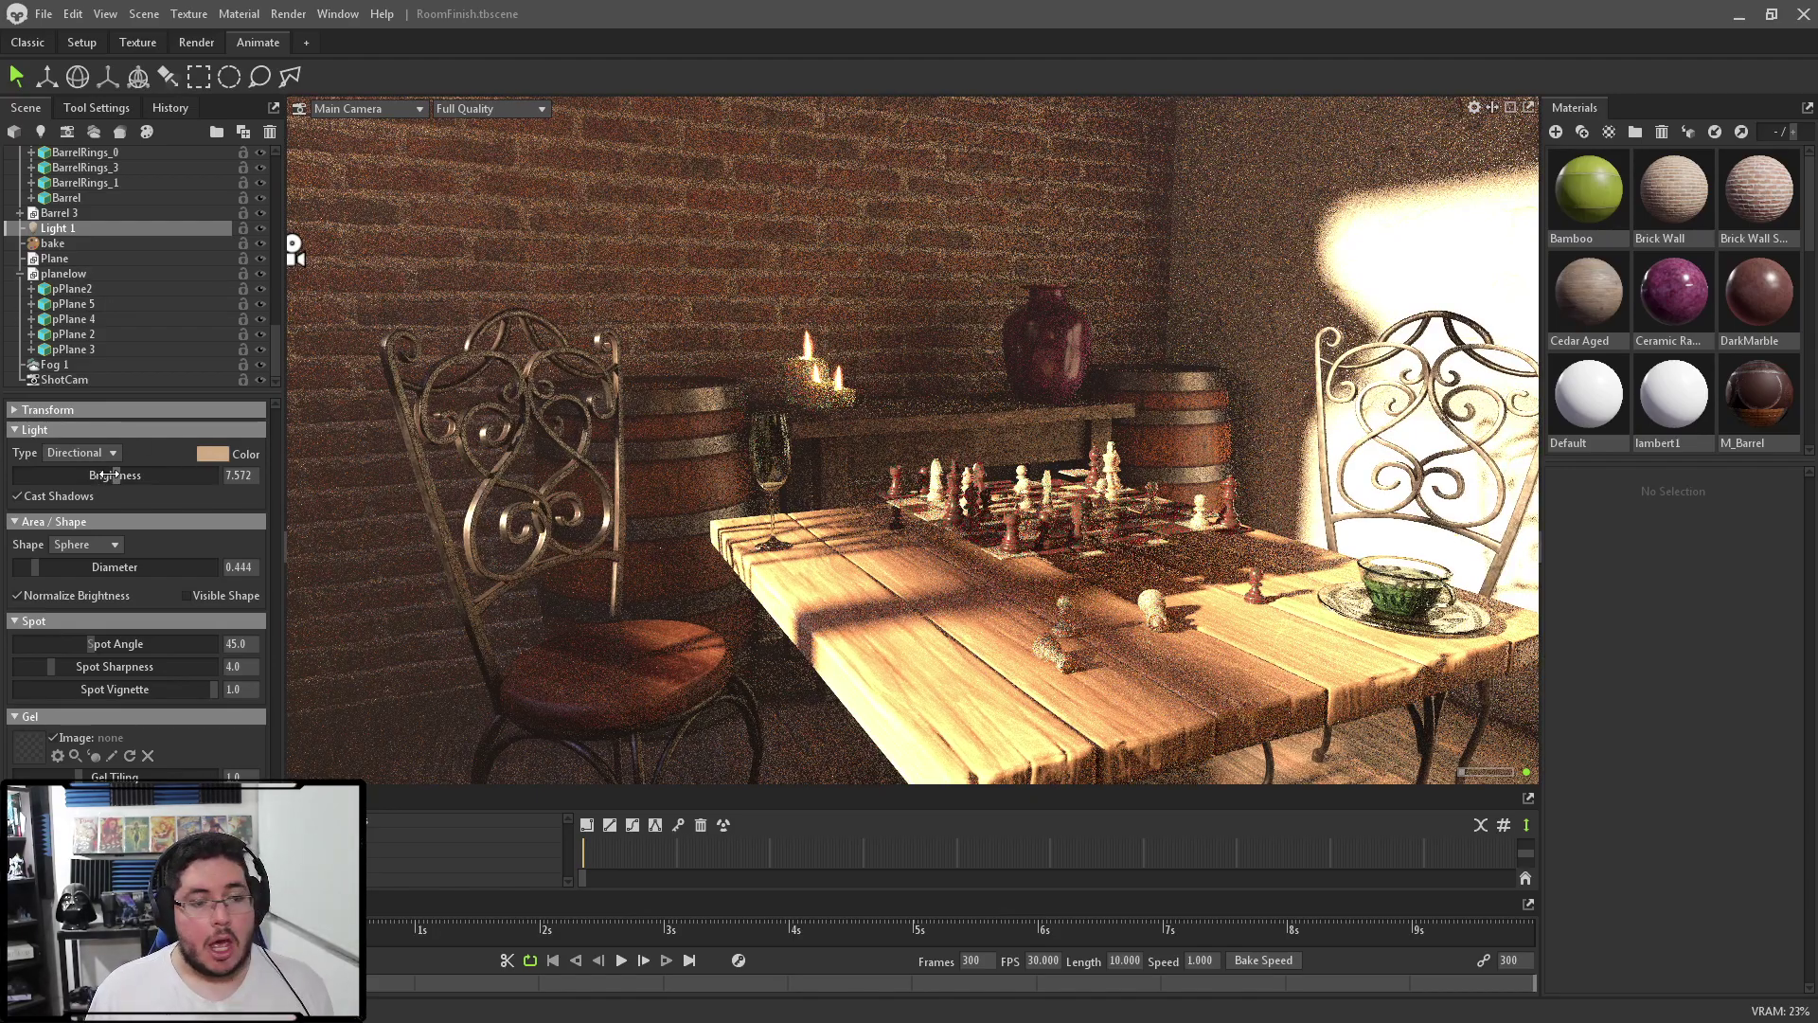
drag(107, 474, 115, 475)
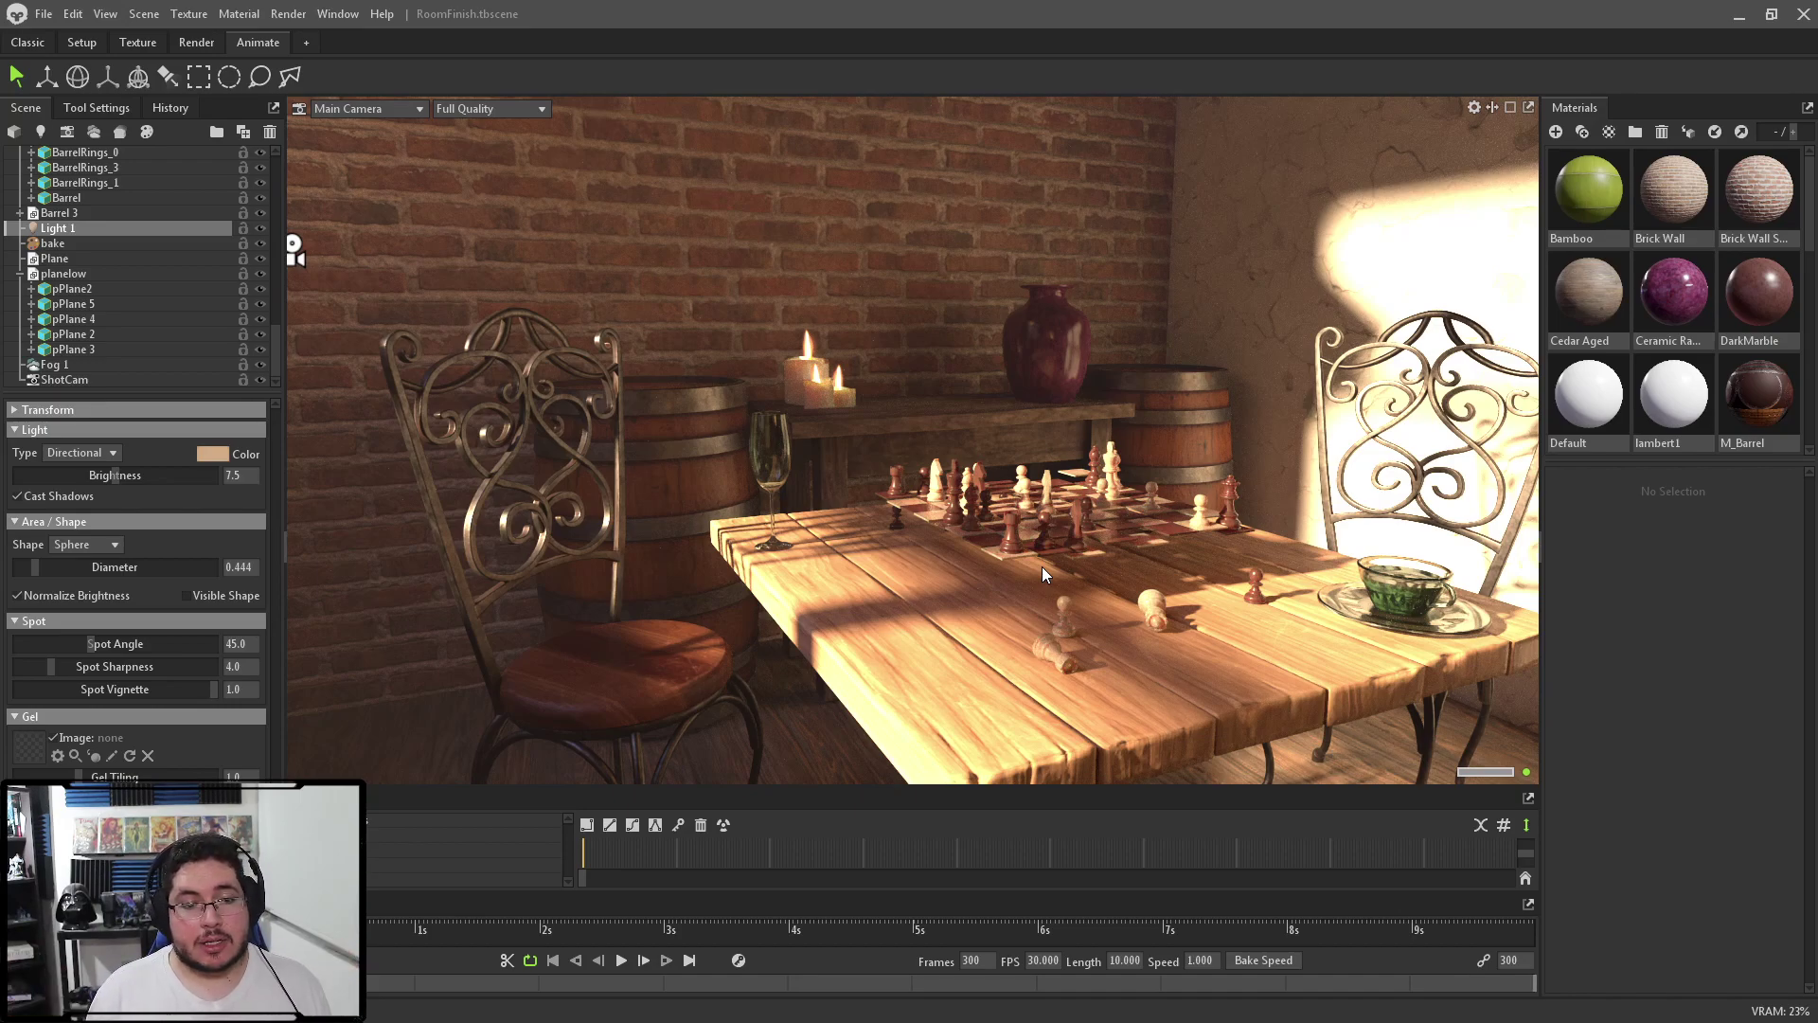
Open assets/InteriorRoom/RoomStart.tbscene without saving the current scene
click(43, 14)
click(82, 54)
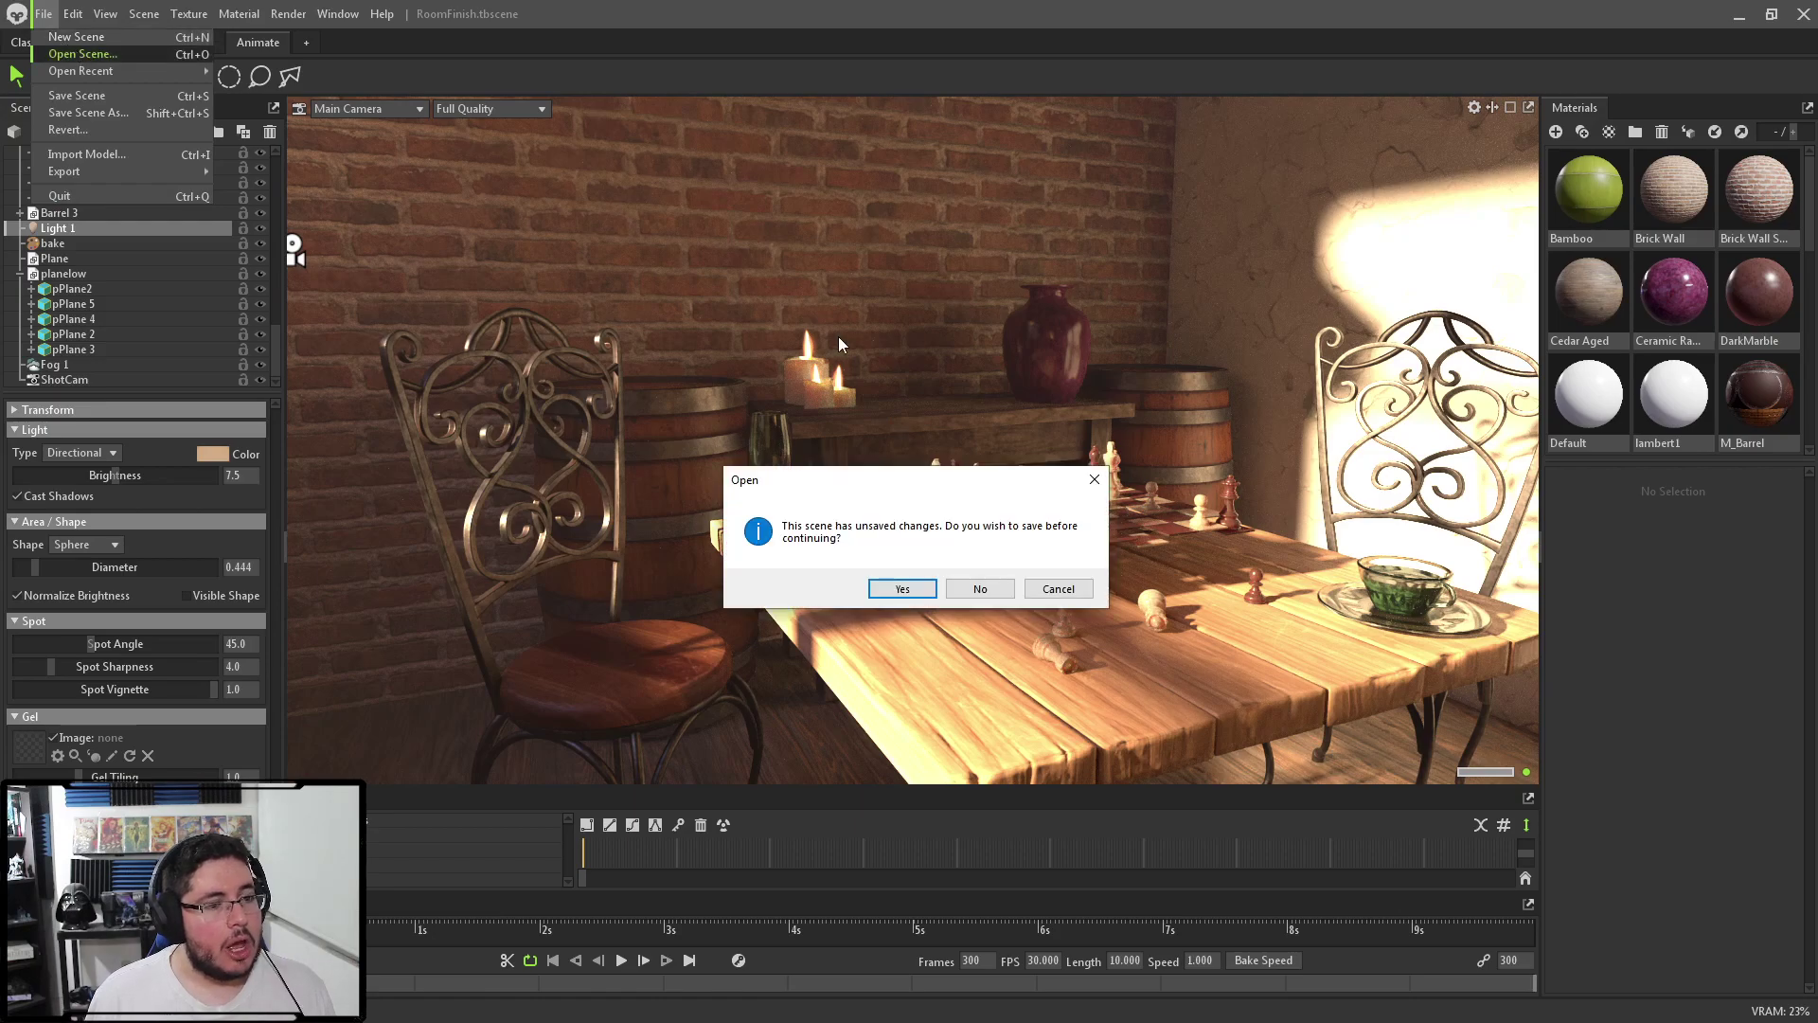
click(950, 589)
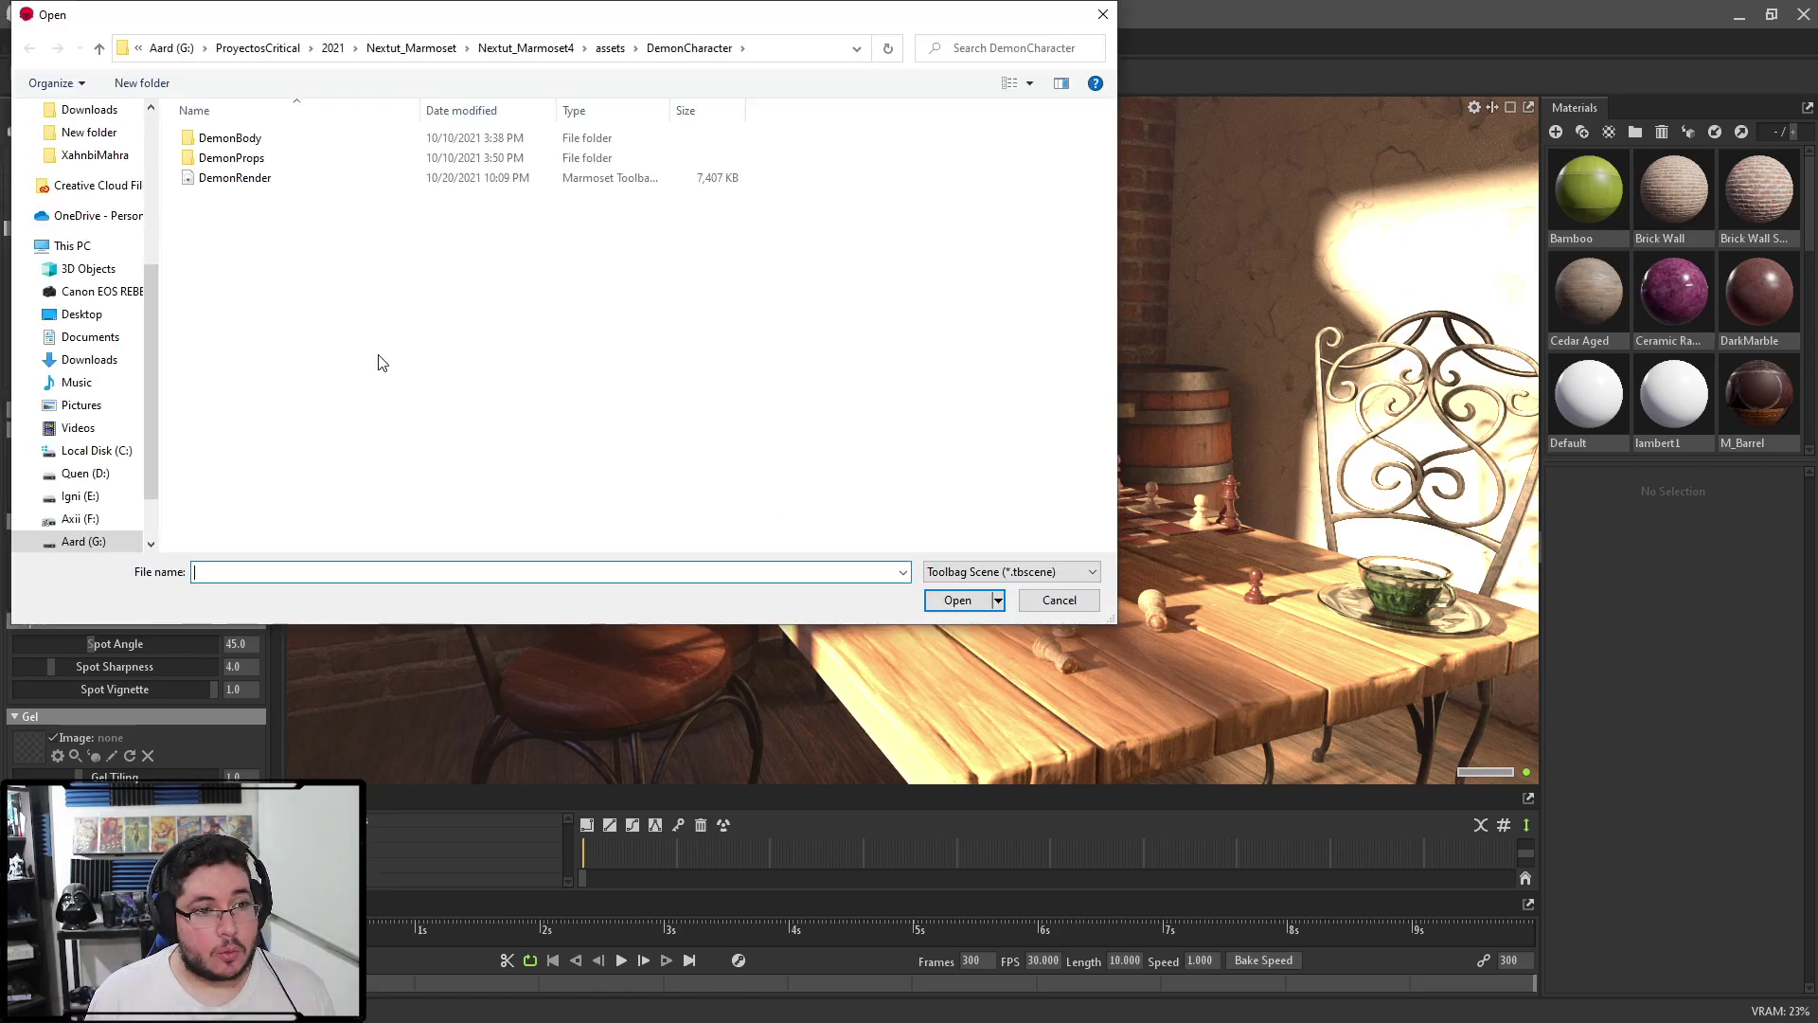
click(669, 47)
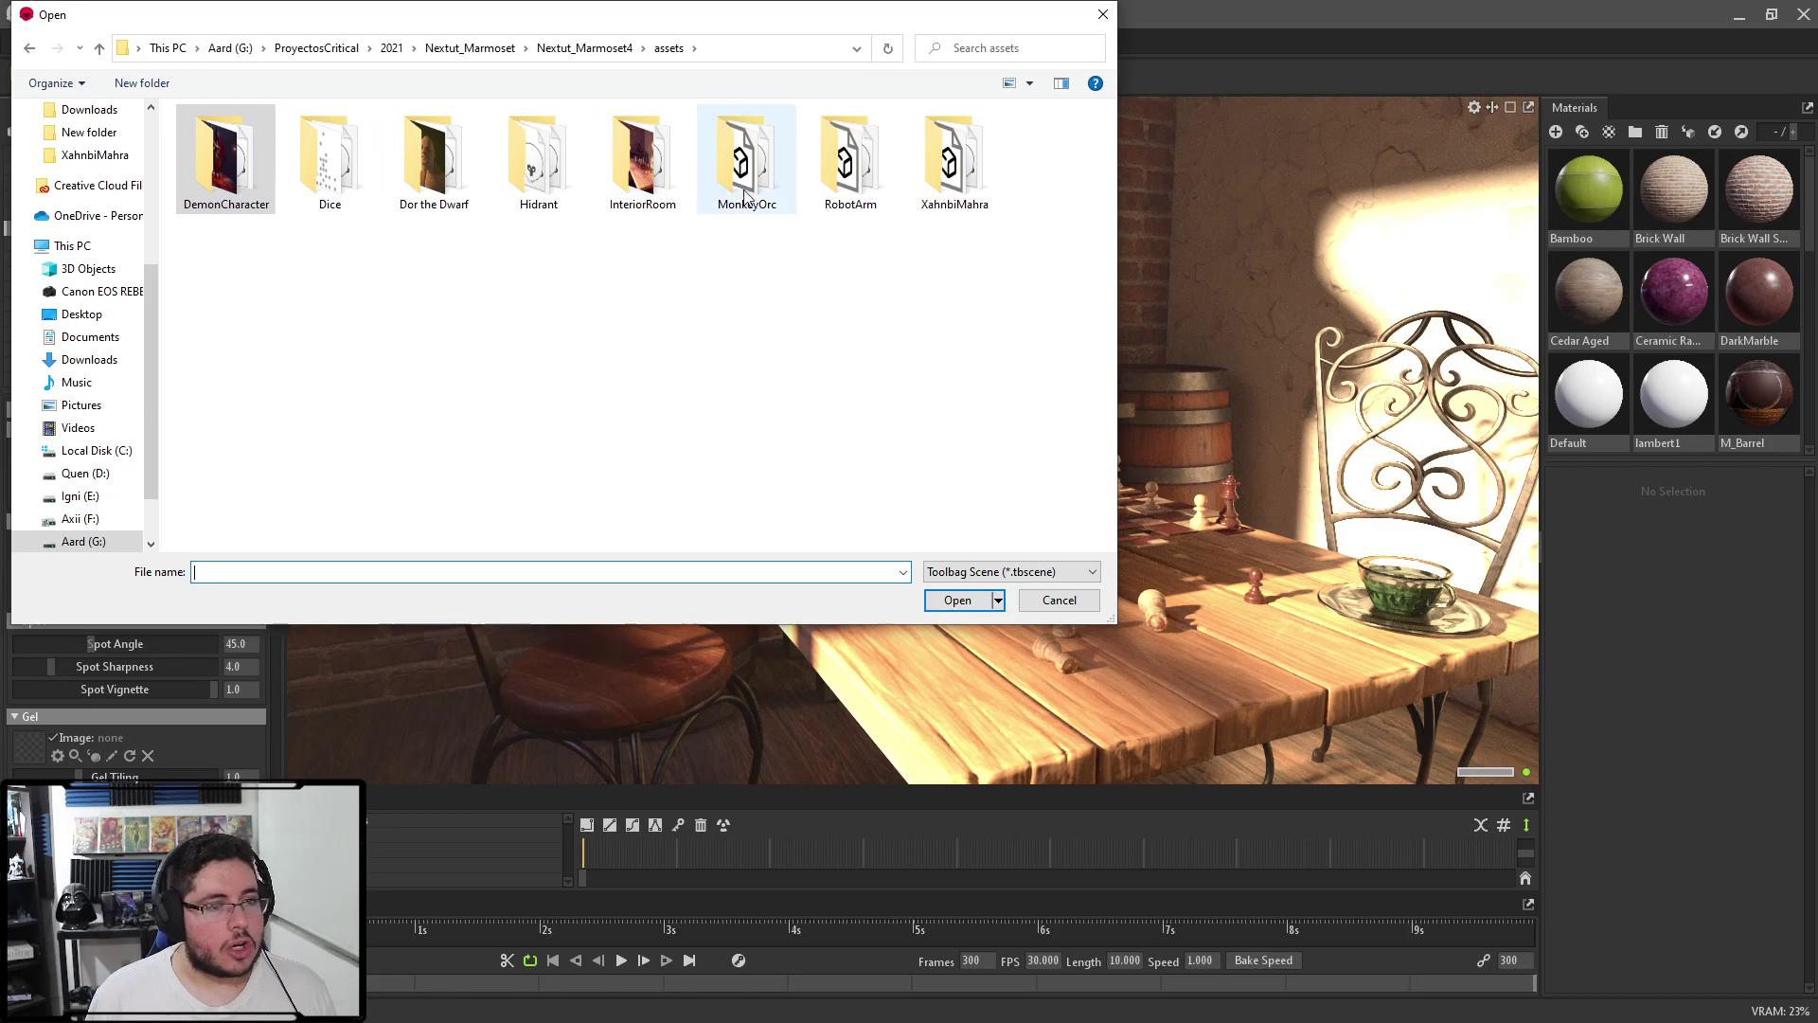
double_click(606, 204)
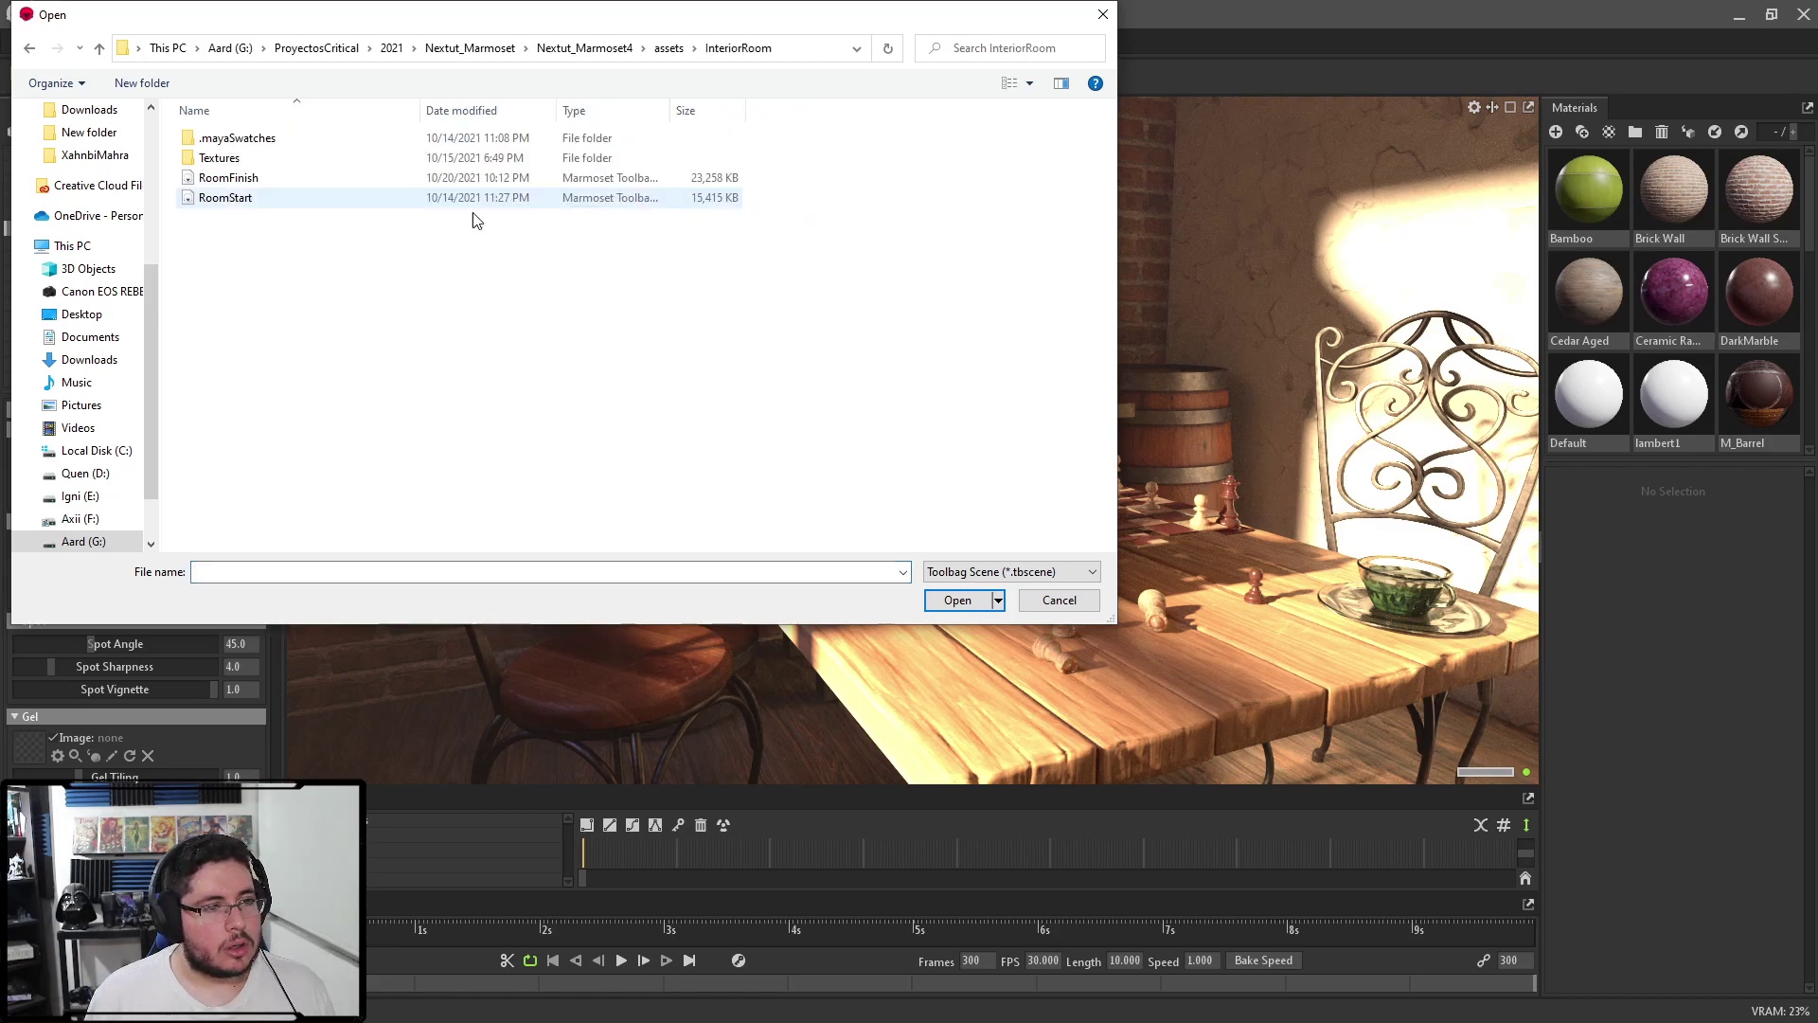
double_click(272, 195)
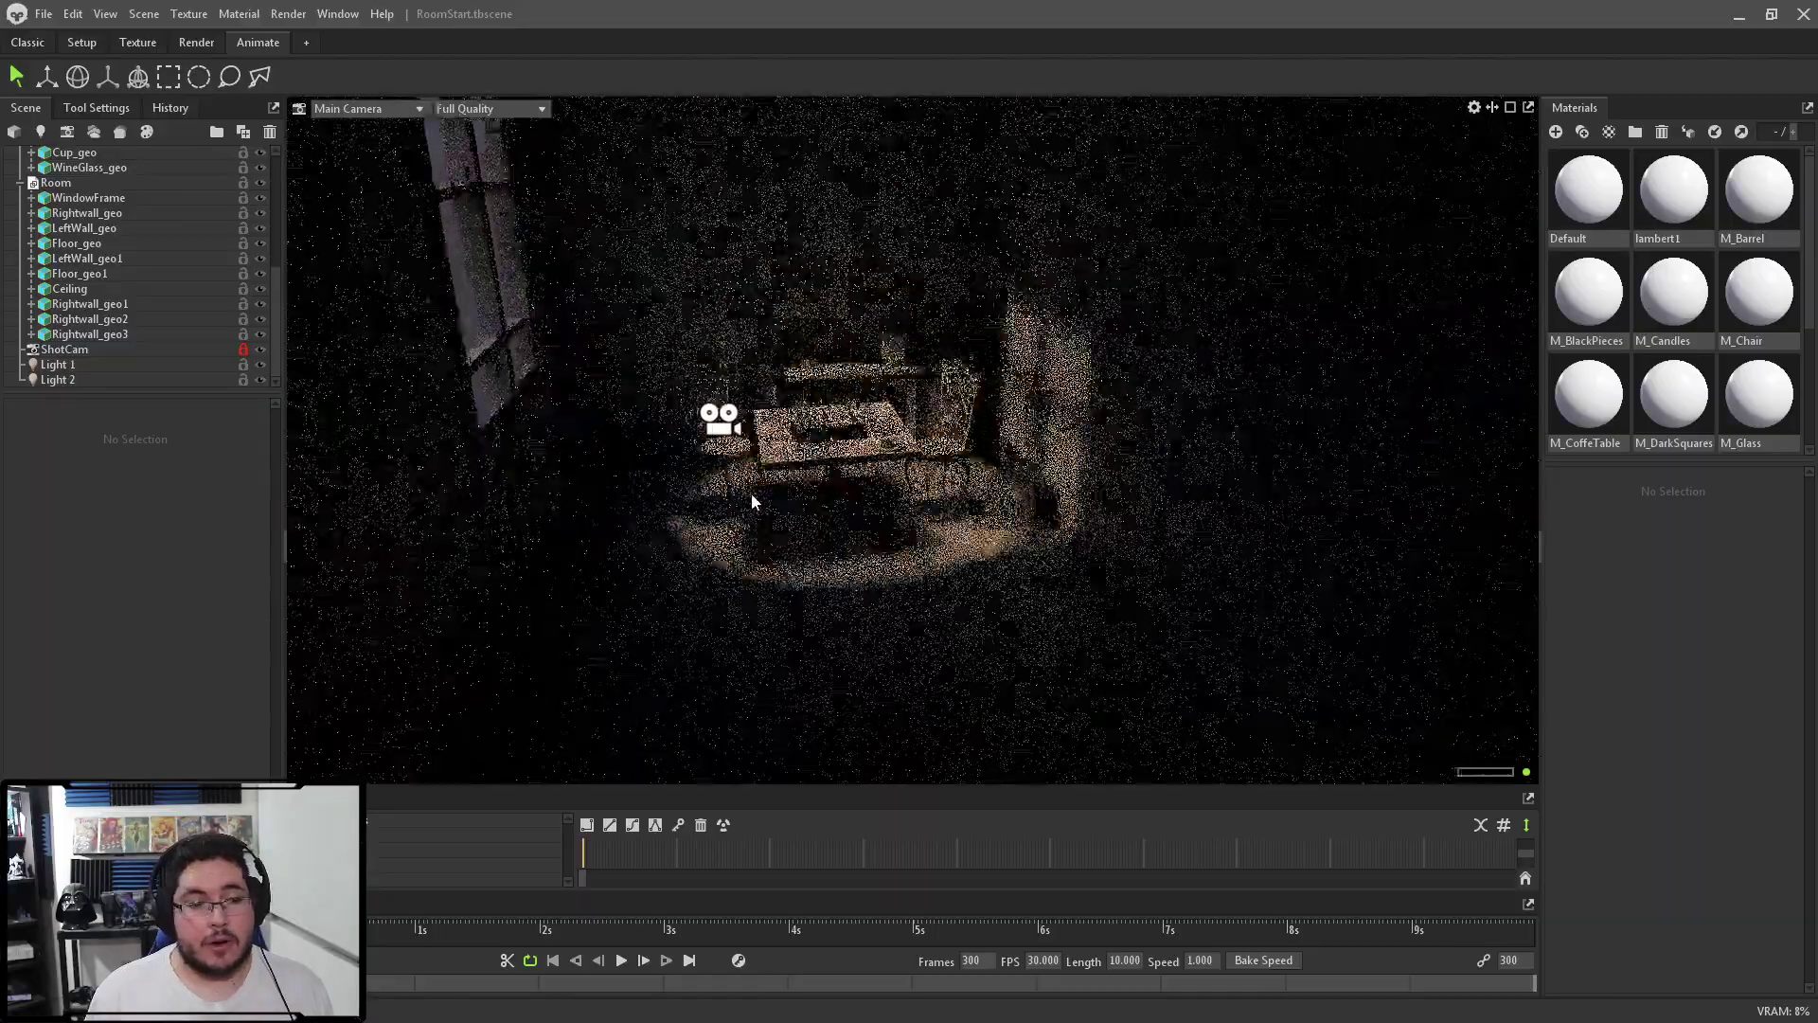
Orbit and zoom the view around the untextured chess table
scroll(753, 502, up, 3)
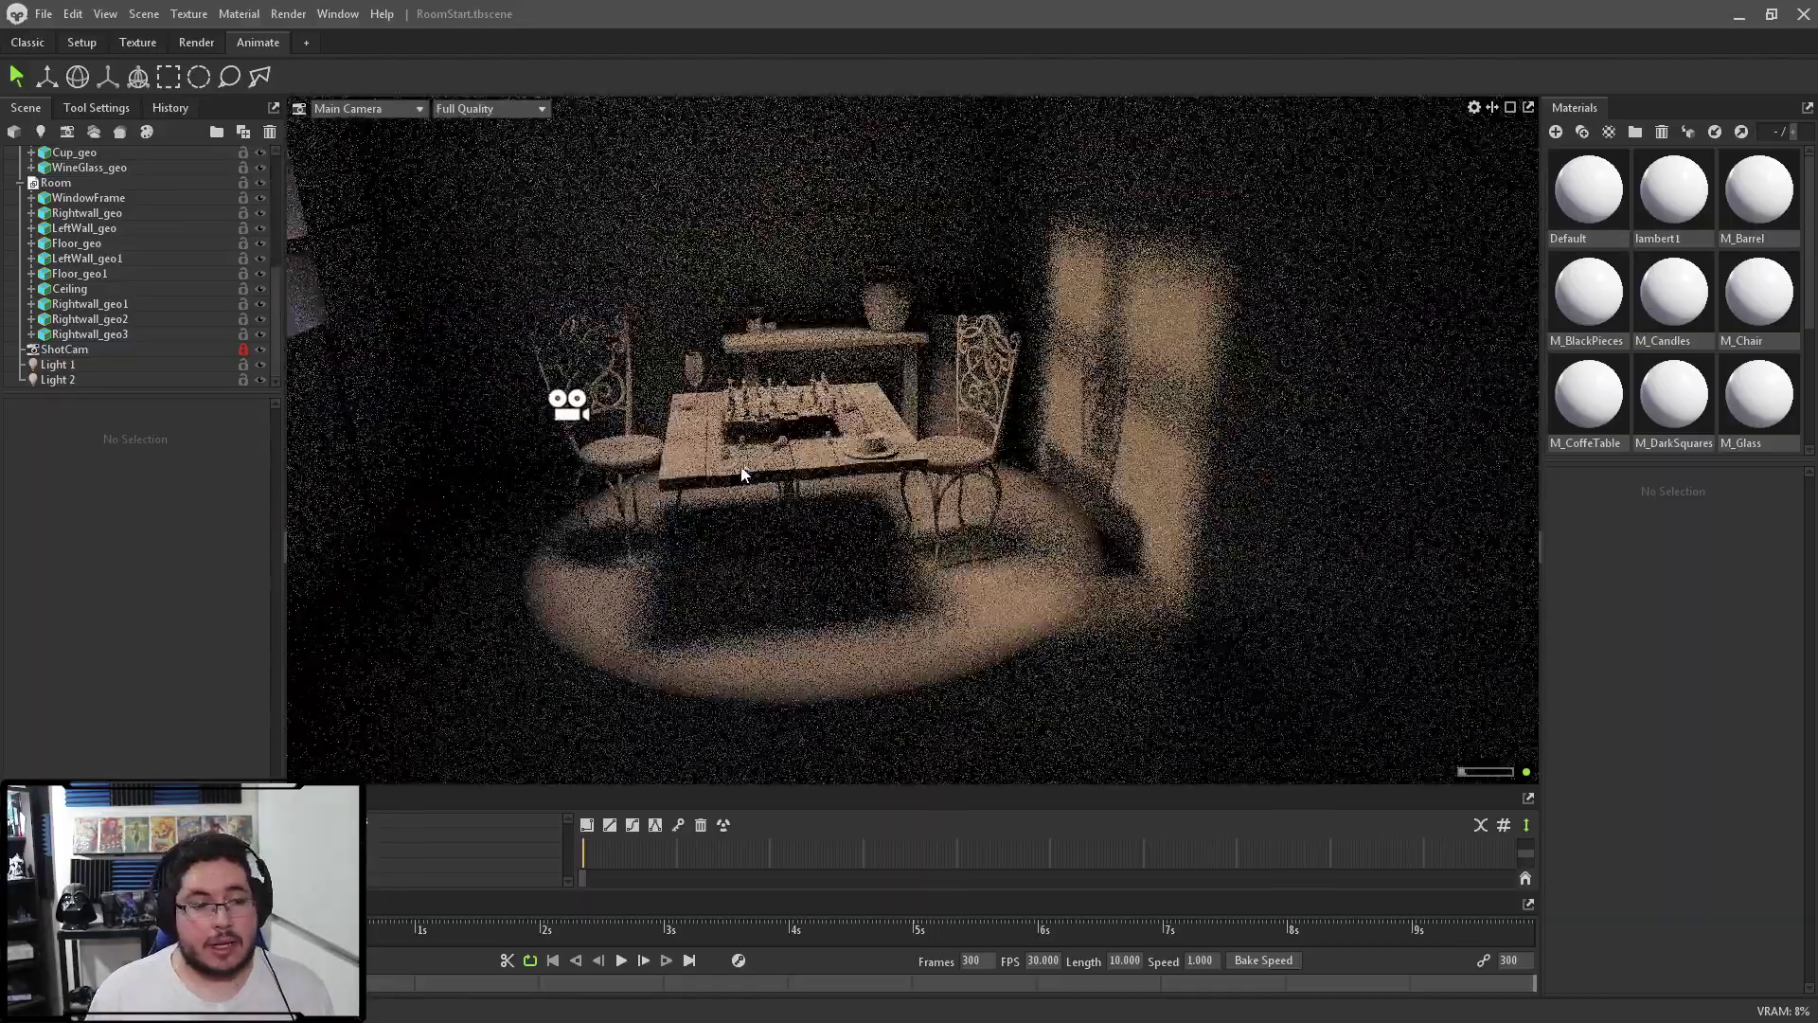
drag(753, 502, 865, 479)
scroll(1172, 629, up, 5)
scroll(1175, 631, down, 5)
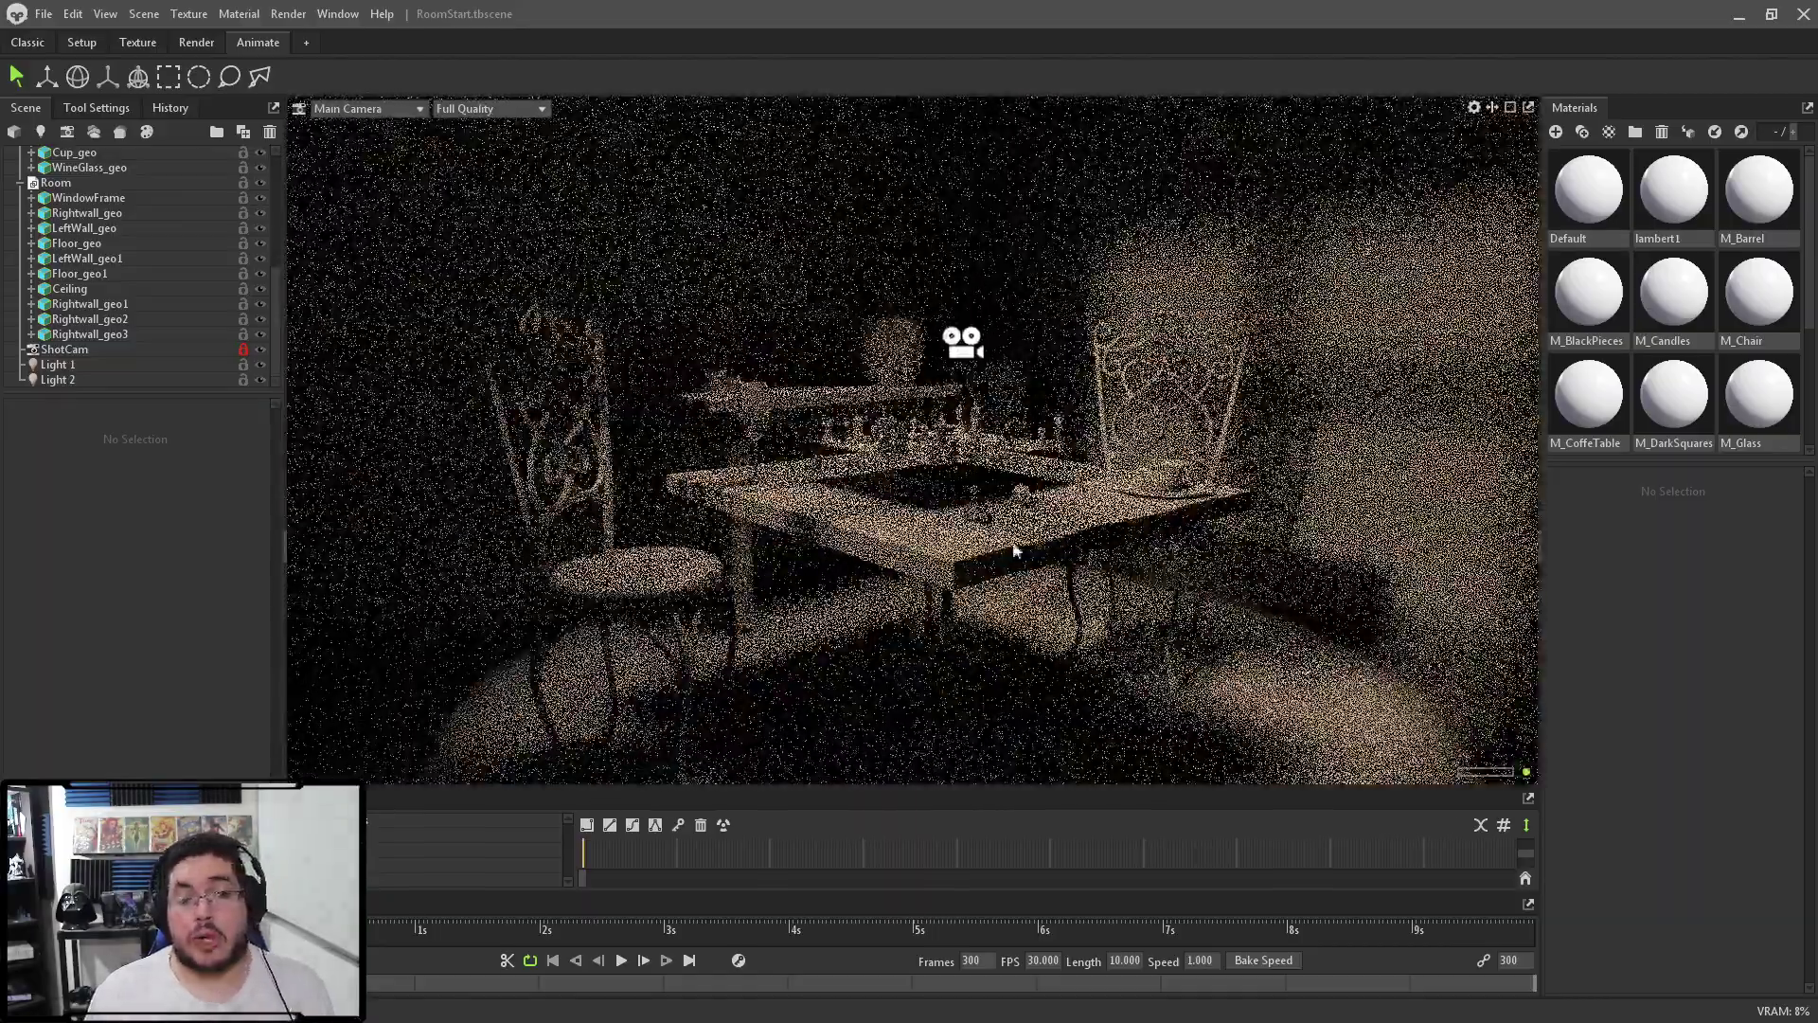
drag(1061, 587, 1055, 482)
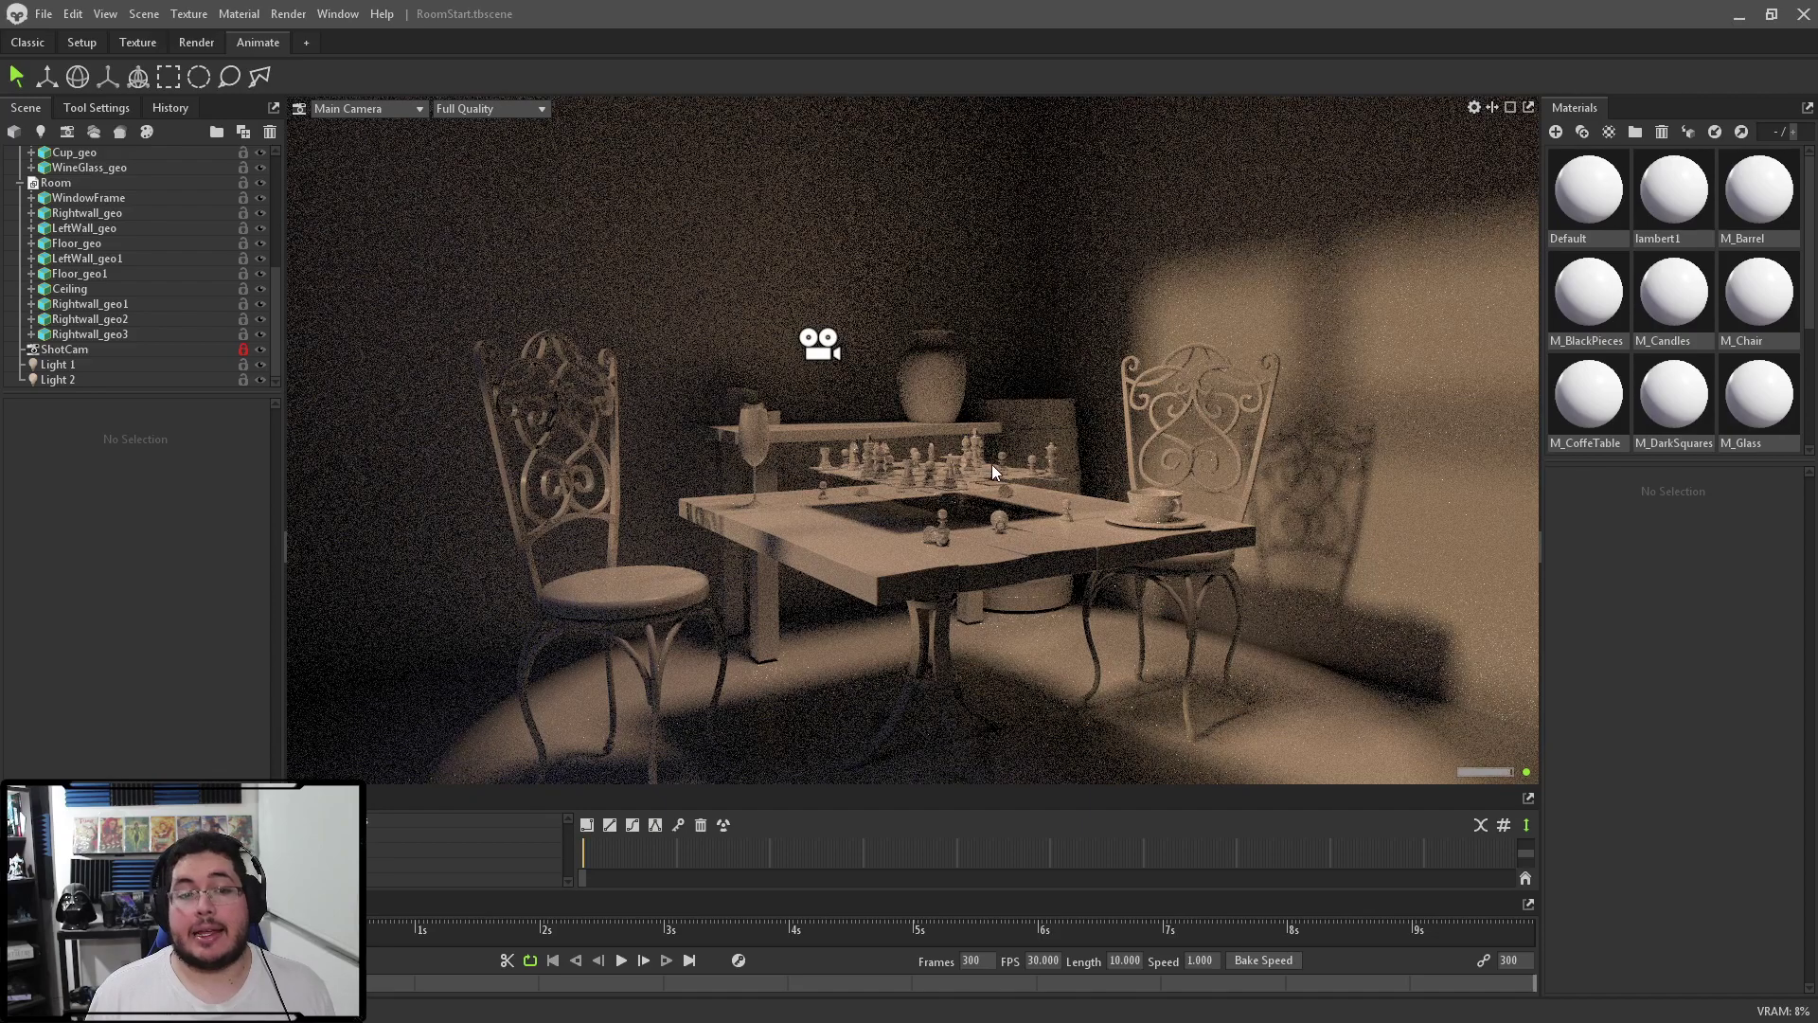